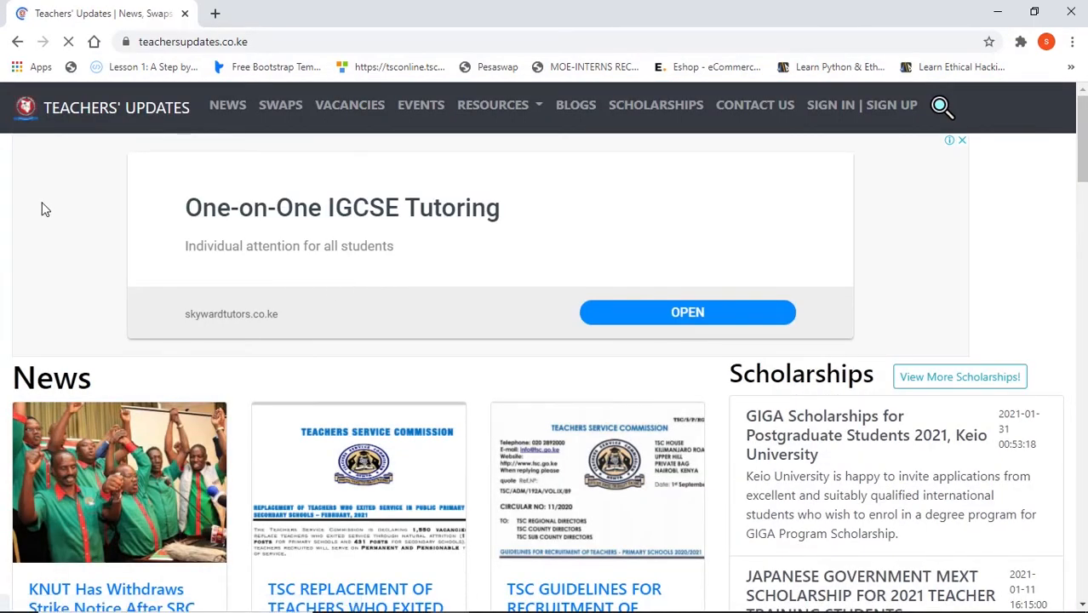
- Open the Schemes resources page and dismiss its disclaimer notice
scroll(41, 208, down, 10)
scroll(175, 311, up, 8)
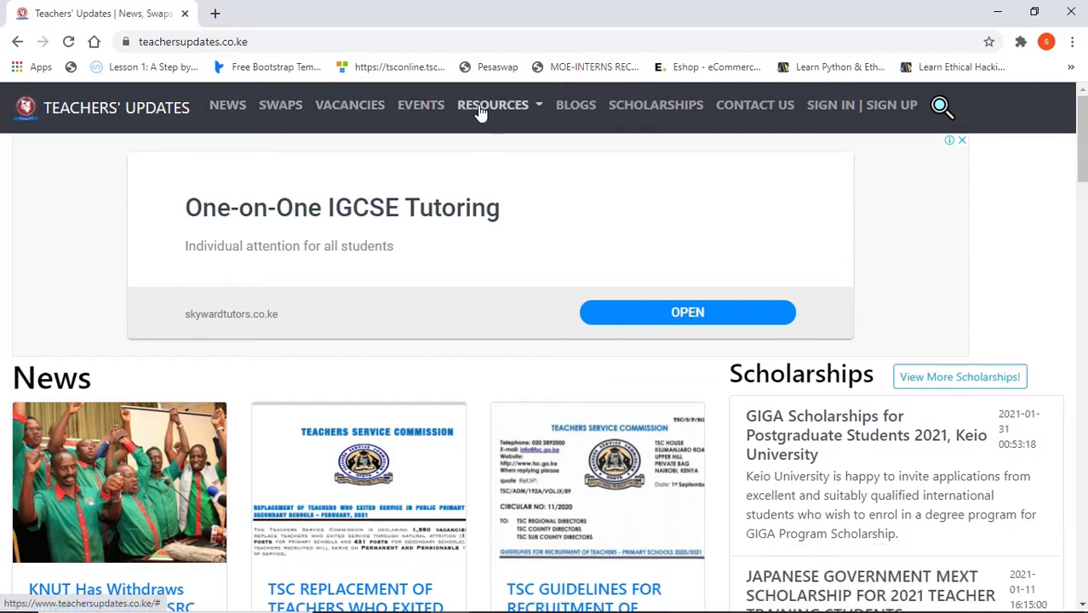
mouse_move(483, 115)
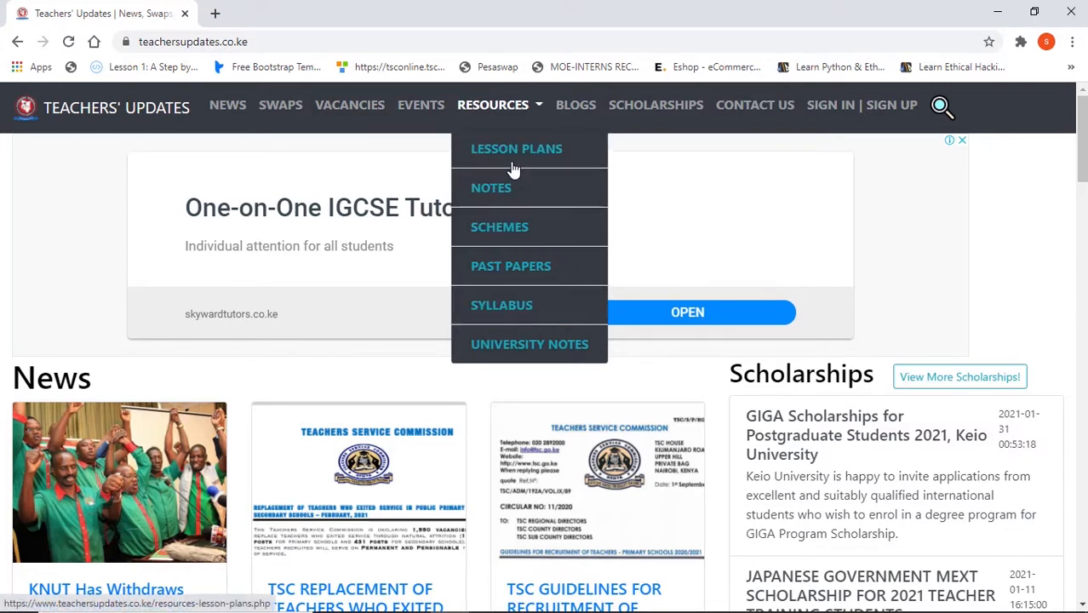
click(510, 237)
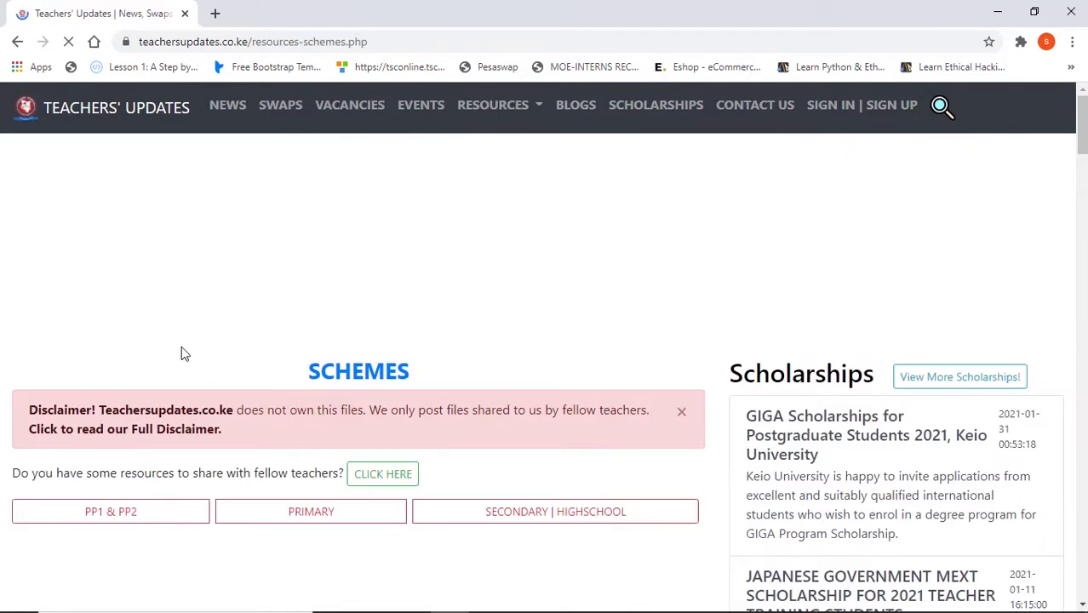
click(682, 412)
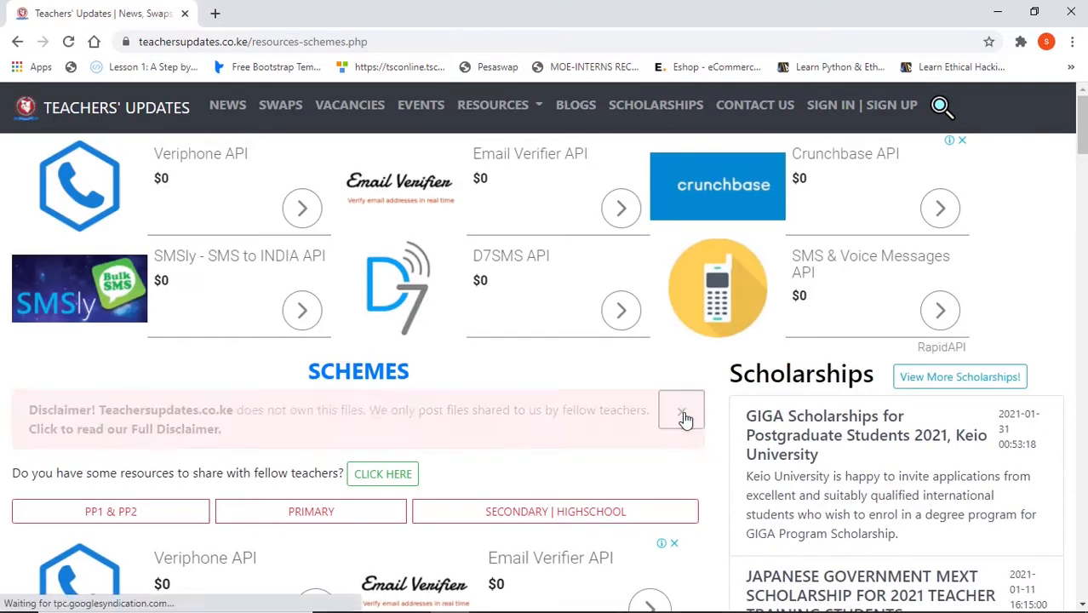
- Examine the PP1 & PP2 section, including its class filter options and the list of downloadable schemes
scroll(607, 404, down, 2)
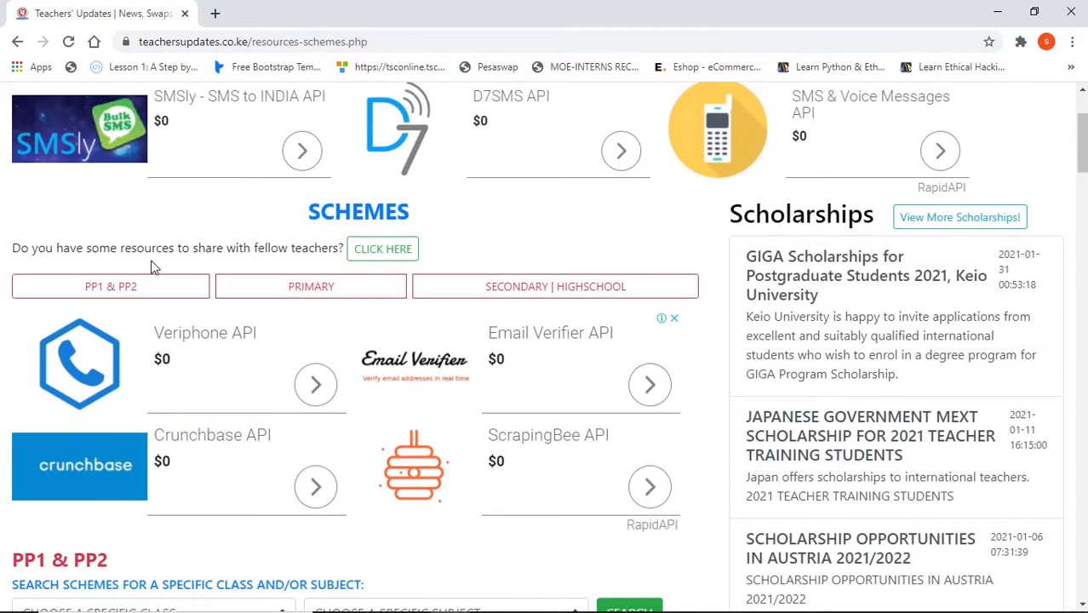
scroll(158, 305, down, 1)
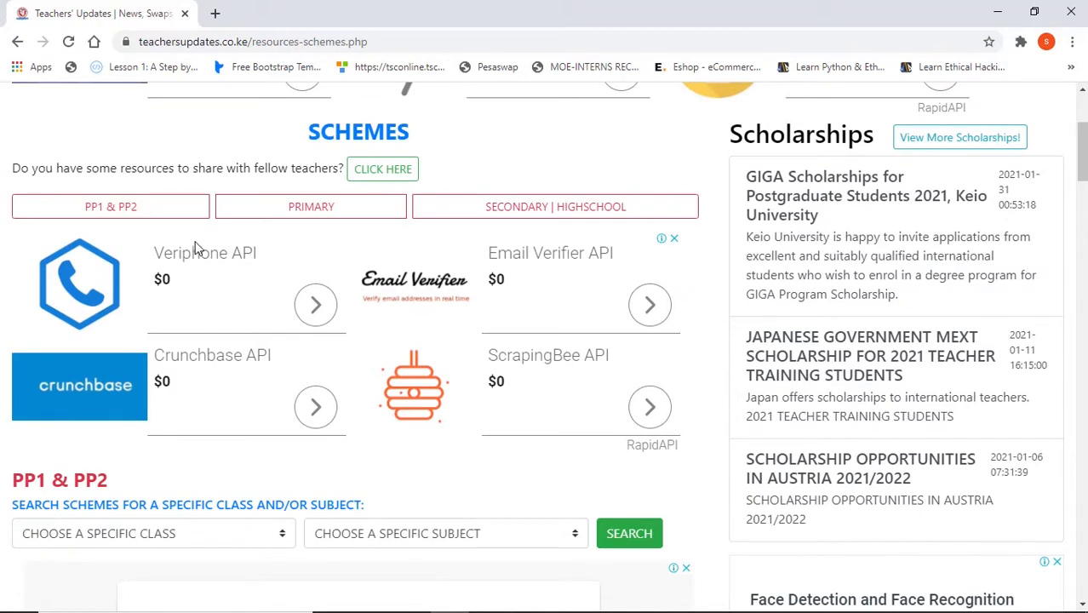
scroll(194, 248, down, 2)
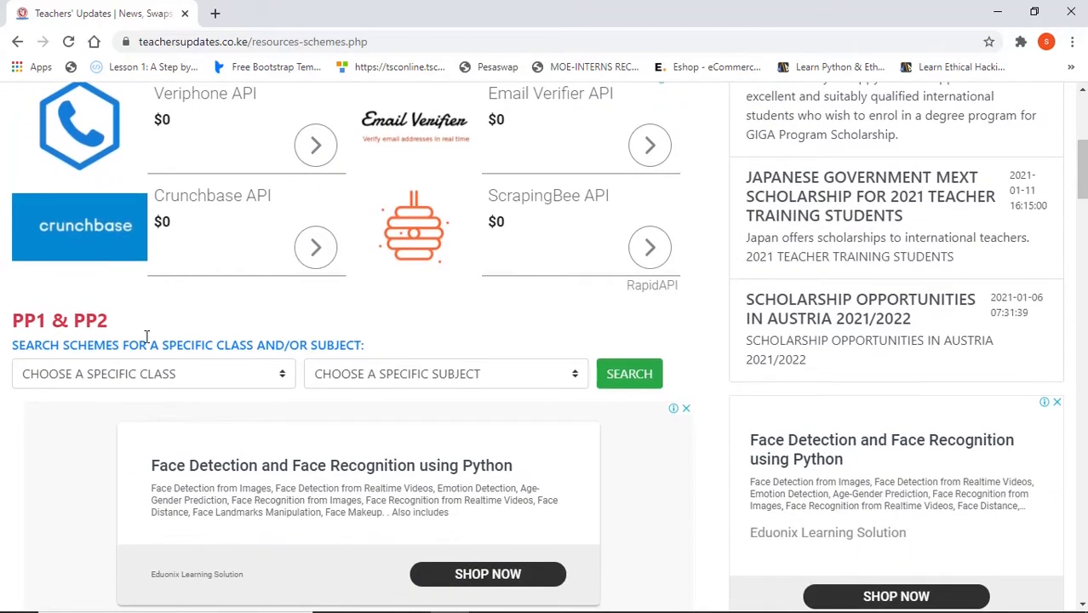
click(277, 373)
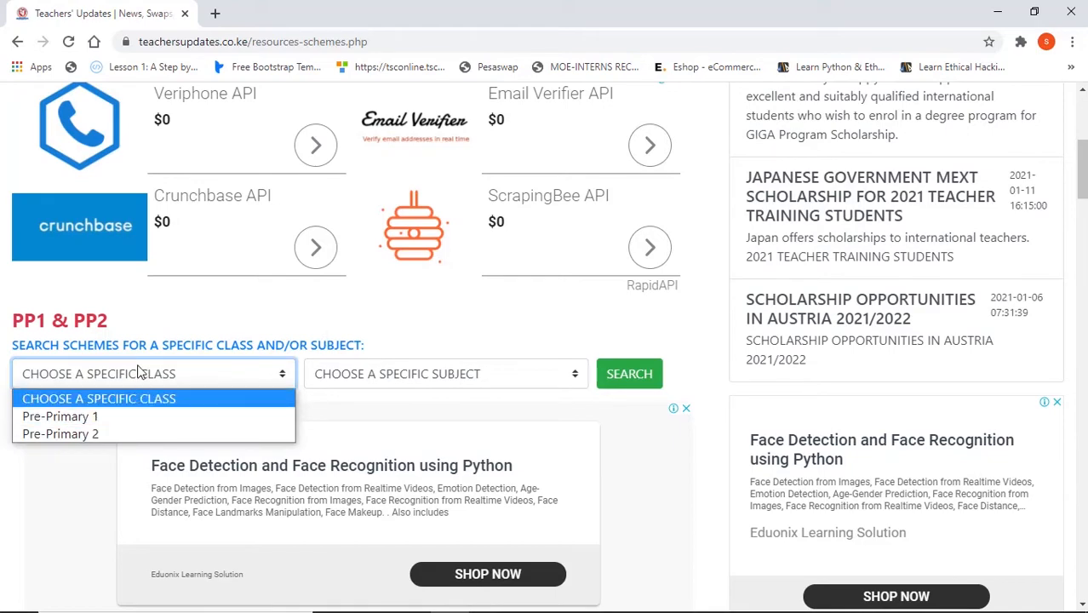
click(155, 312)
scroll(157, 307, down, 9)
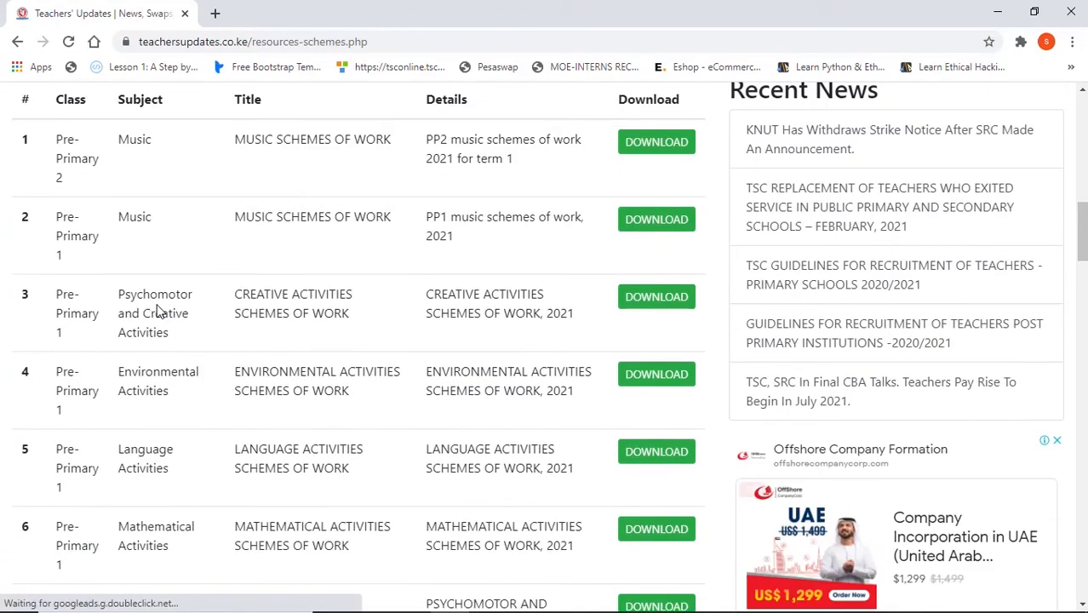
scroll(250, 268, down, 5)
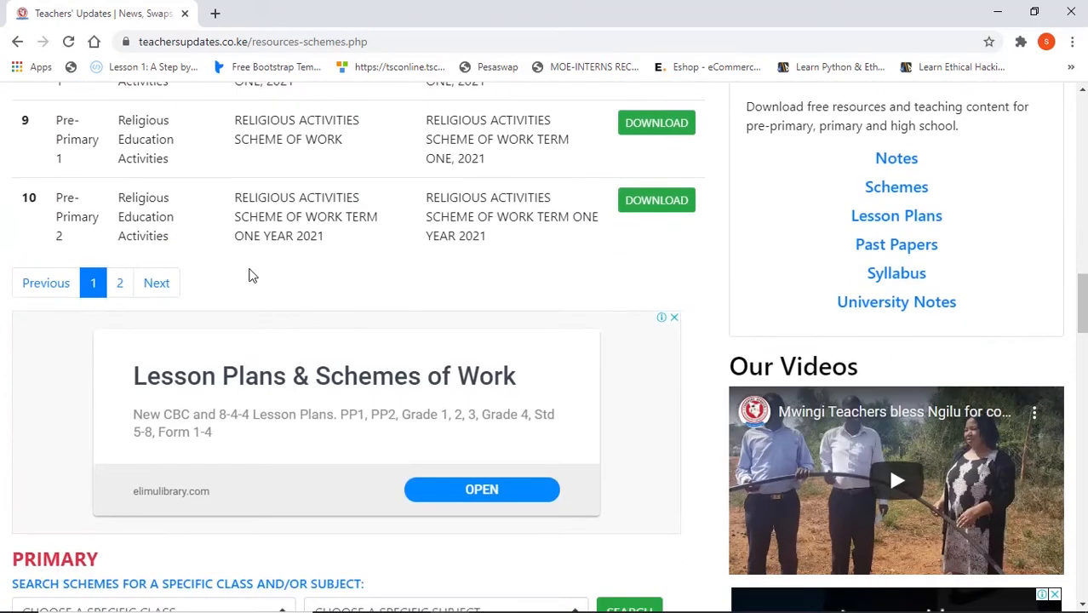
- Choose CLASS 4 as the class filter in the Primary schemes search
scroll(247, 286, down, 3)
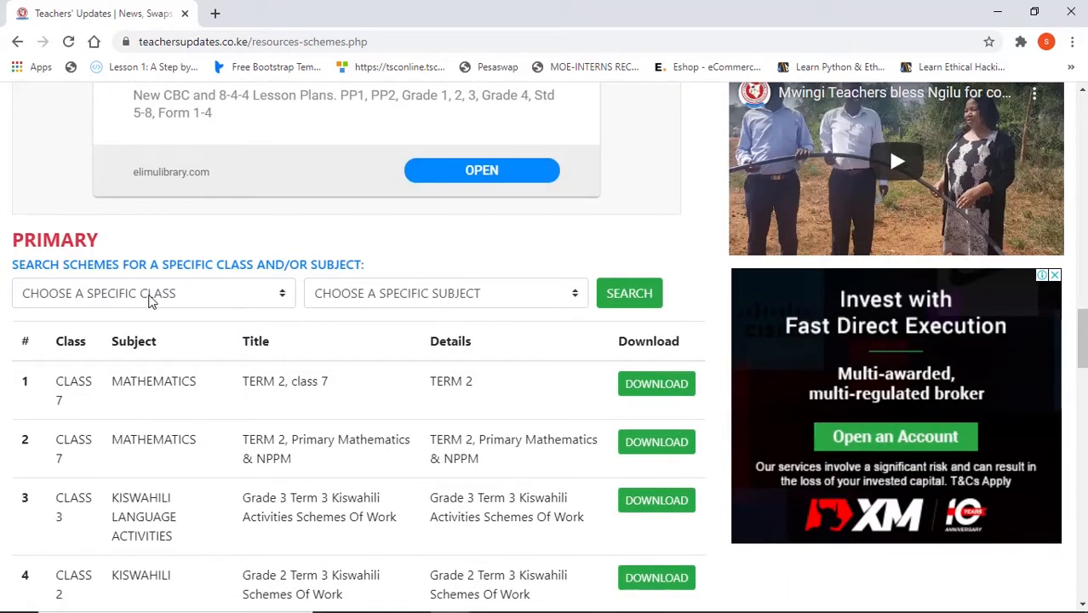
click(72, 286)
click(81, 388)
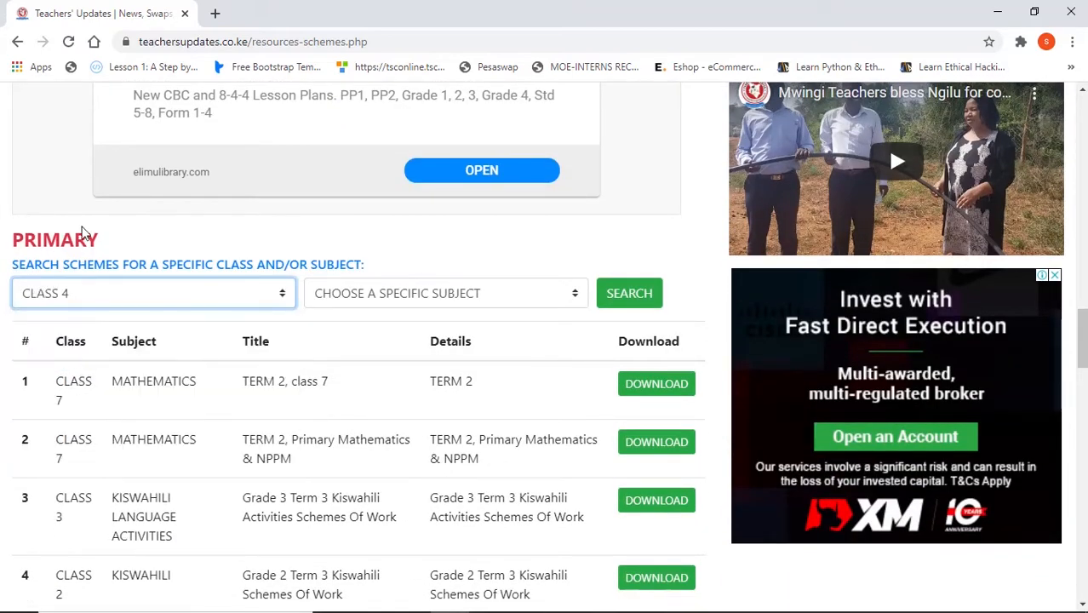
- Search the Secondary | Highschool schemes for class FORM 1 and subject MATHEMATICS
scroll(311, 254, down, 8)
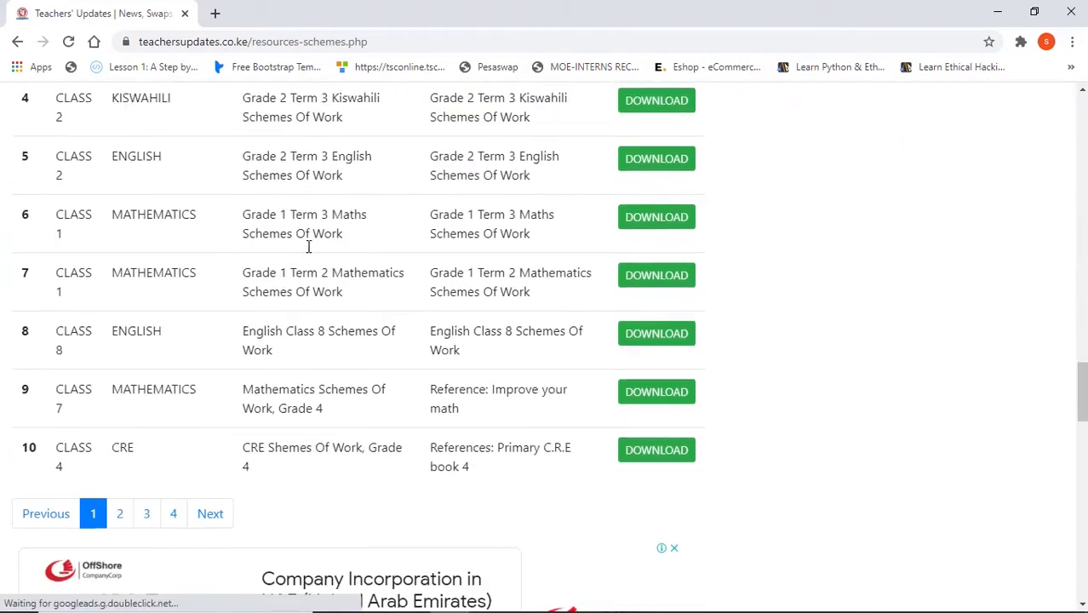
scroll(298, 262, down, 5)
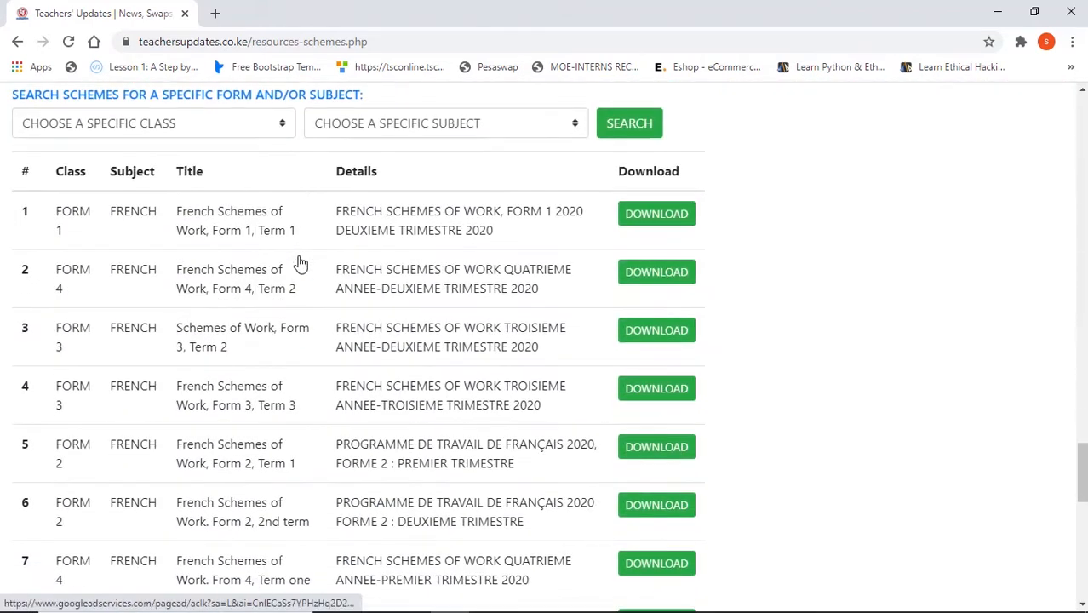
scroll(300, 263, up, 2)
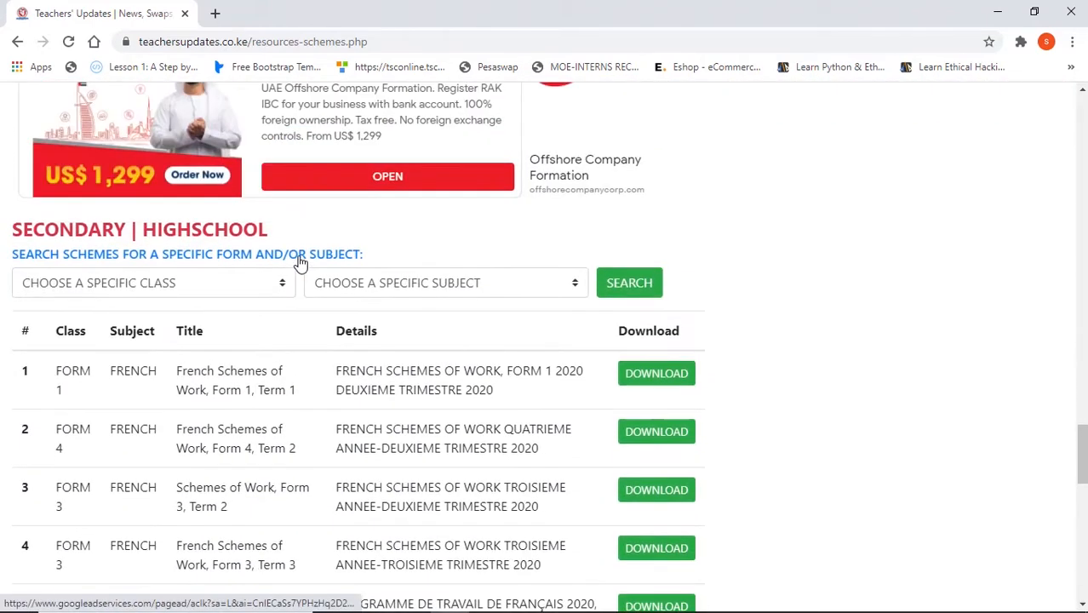
click(83, 283)
click(72, 326)
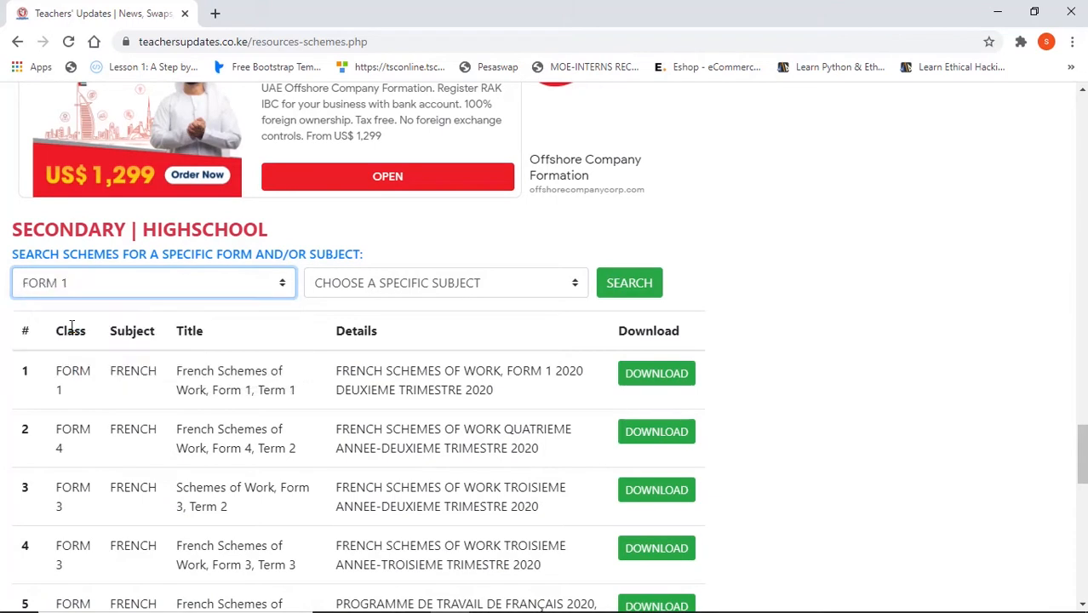
click(378, 286)
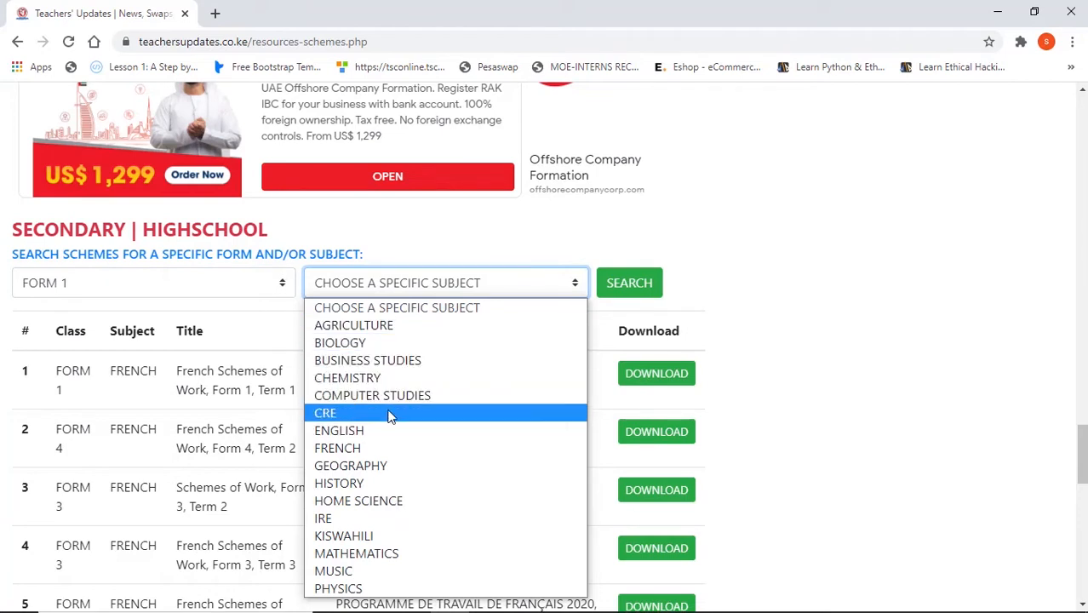
click(387, 553)
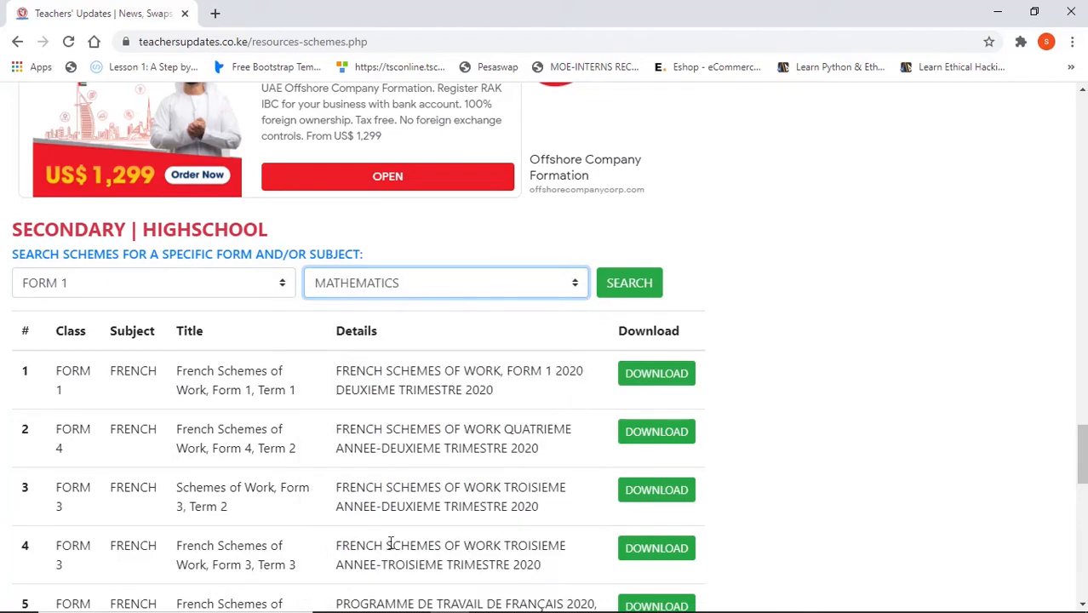
click(636, 282)
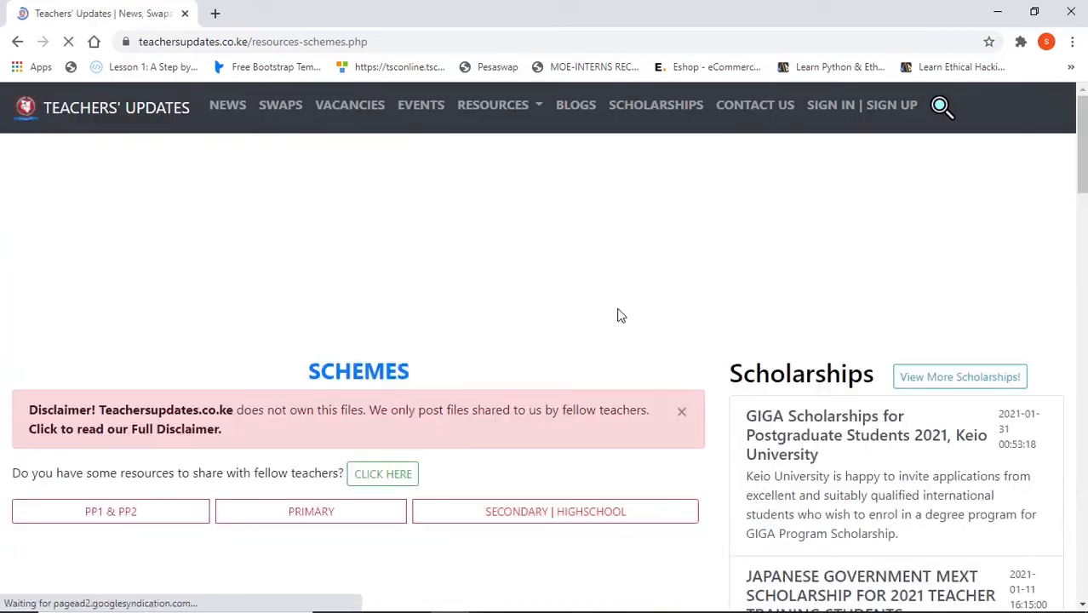
- Open the download page of the Form 1 Mathematics Schemes Of Work from the Secondary | Highschool results
scroll(407, 407, down, 5)
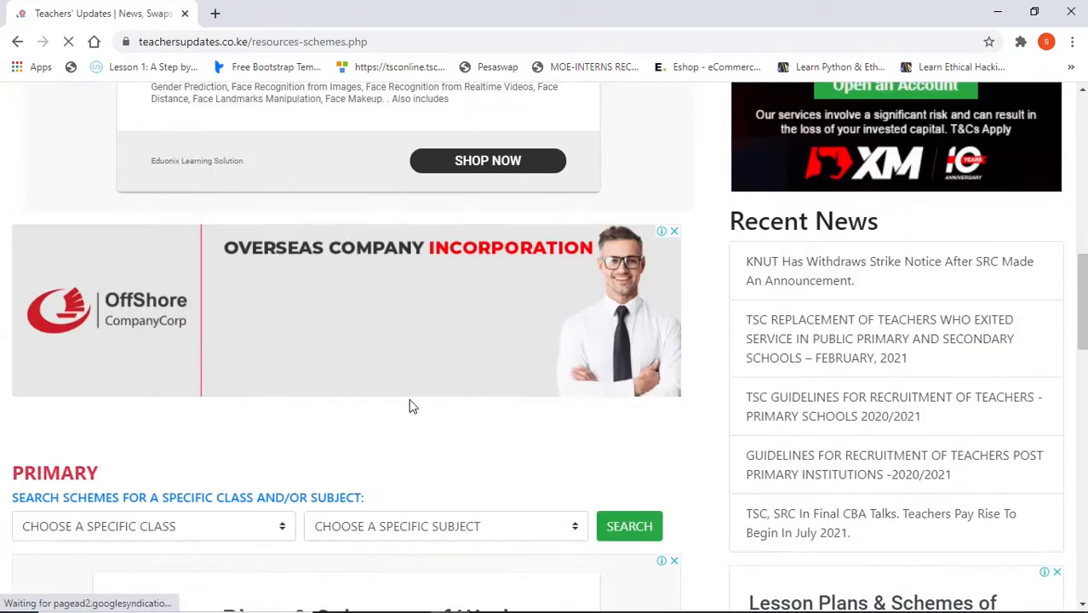
scroll(287, 305, down, 5)
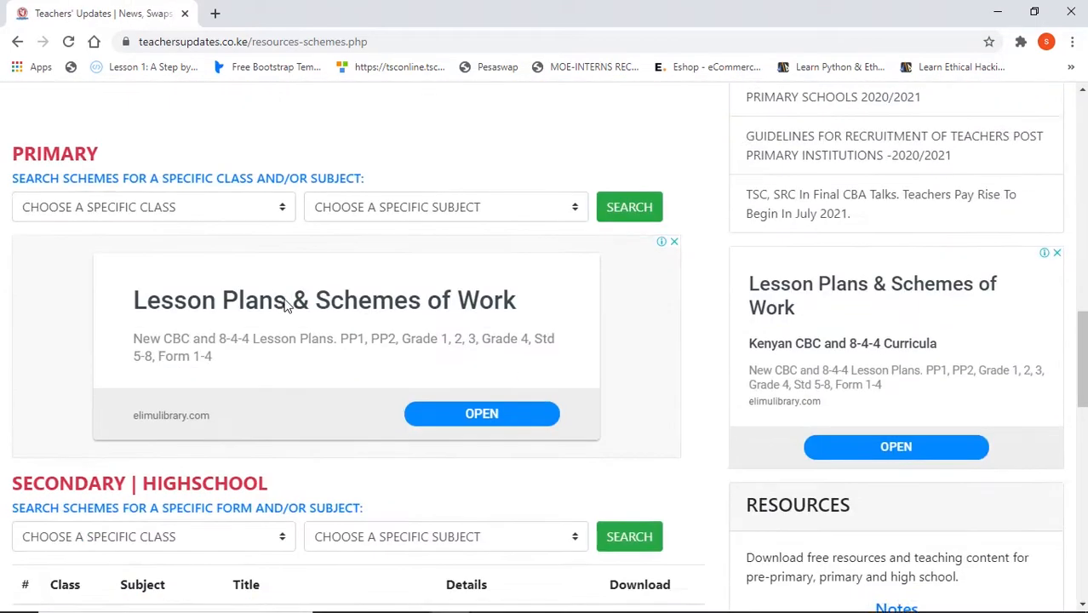
scroll(286, 305, down, 1)
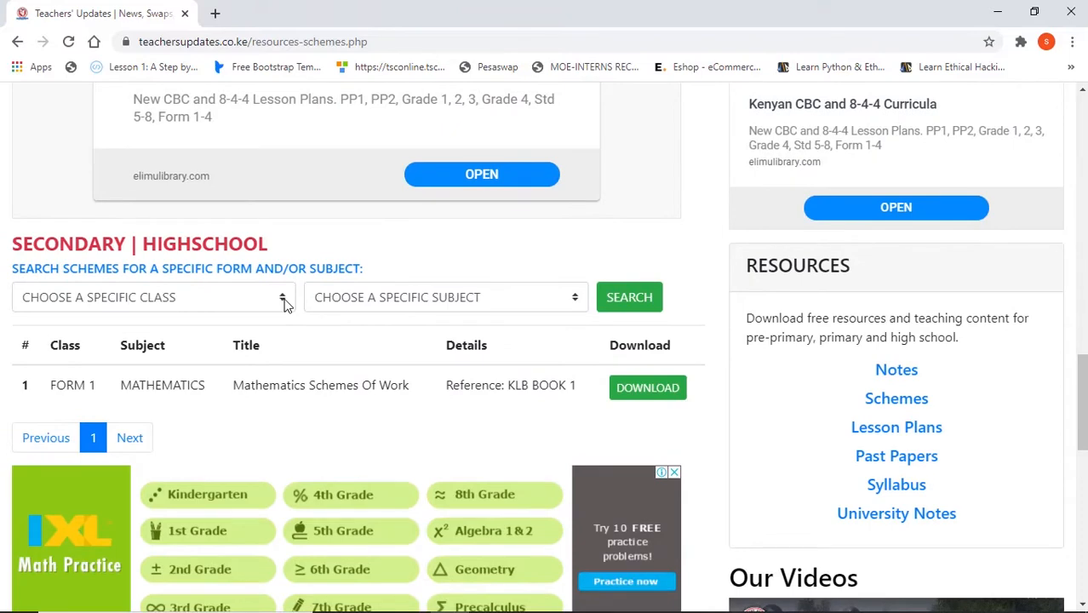
click(670, 387)
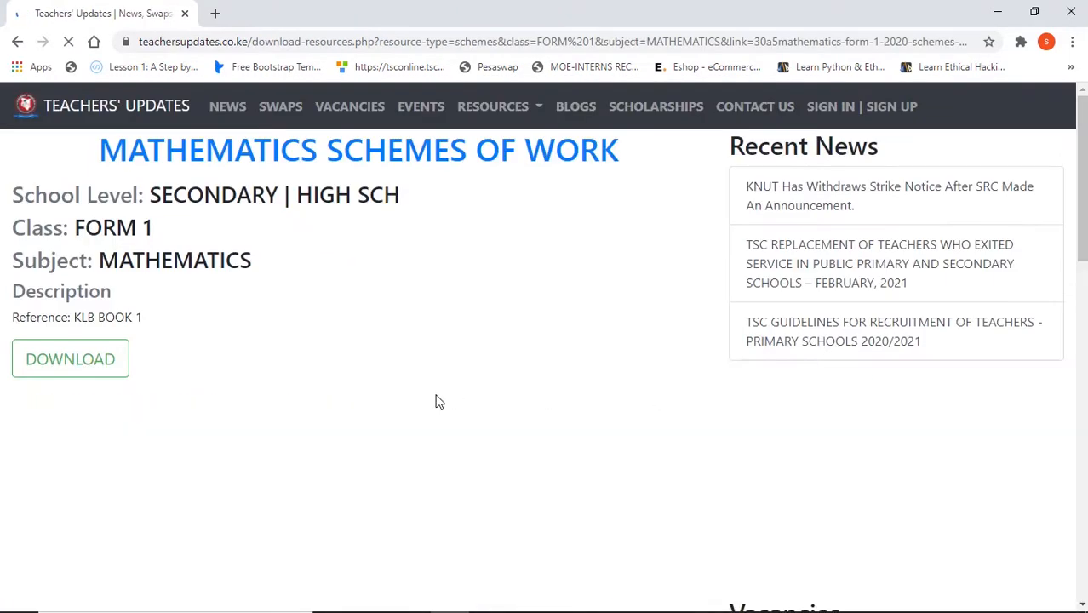
- Open the Form 1 Mathematics Schemes of Work PDF from its download page
scroll(177, 381, down, 5)
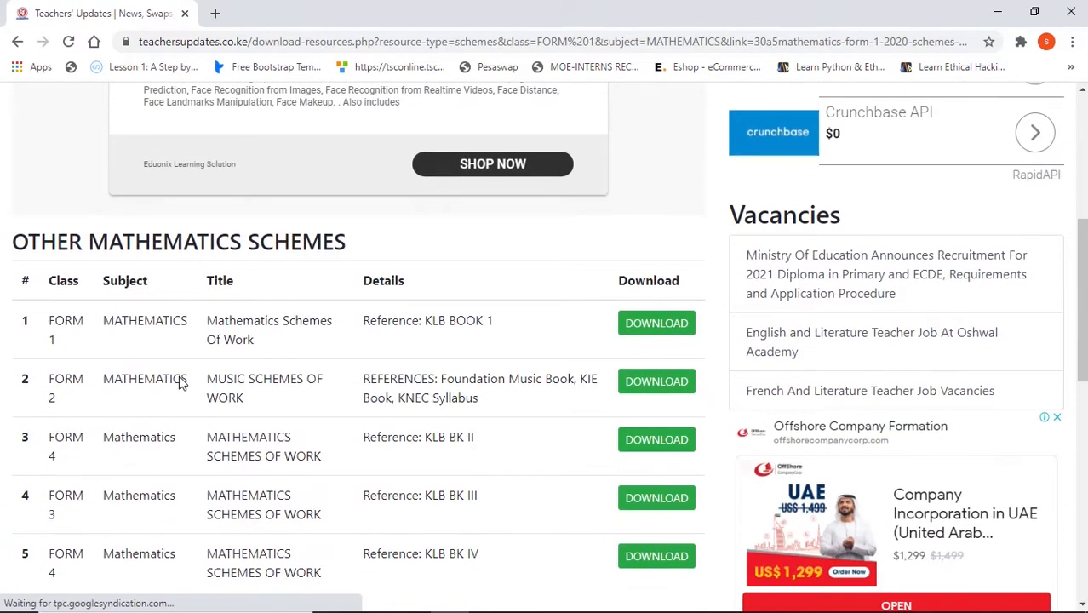
scroll(179, 379, up, 5)
click(64, 365)
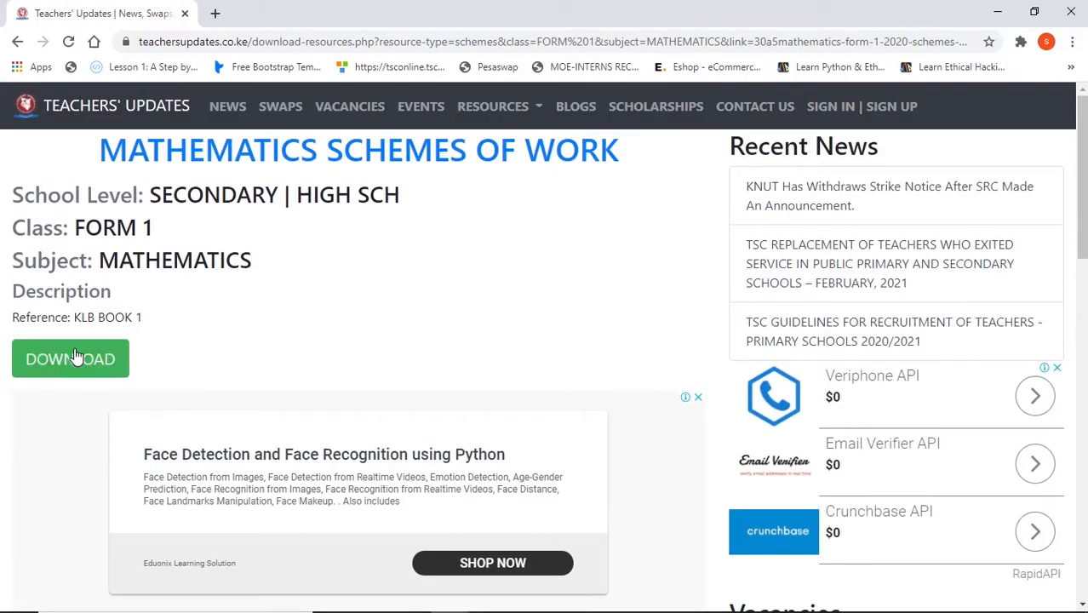
click(75, 356)
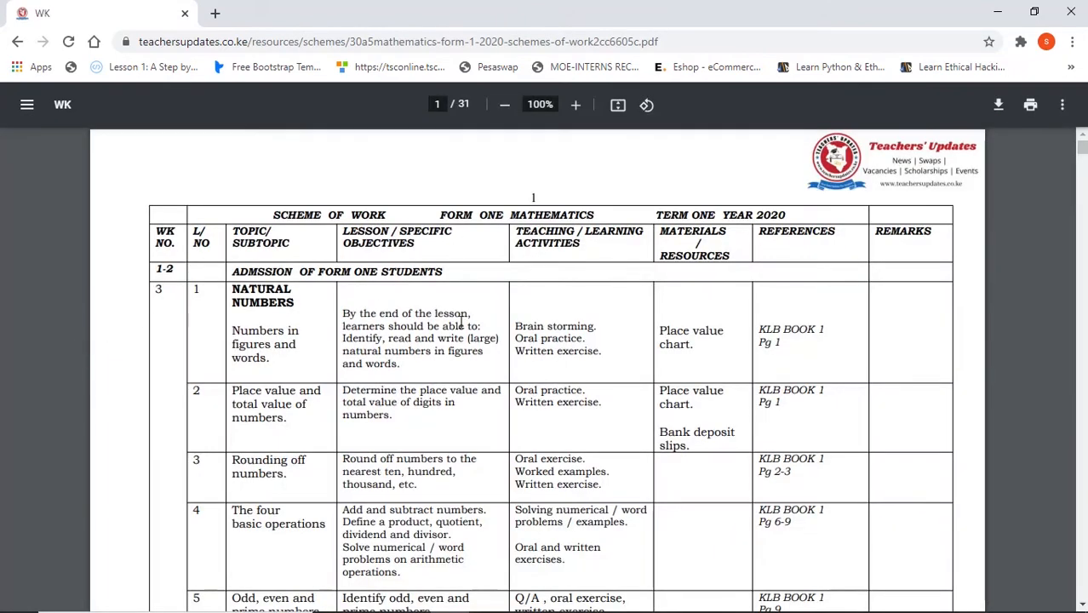
- Save the schemes of work PDF as "Mathematics Schemes of work form 1" in the Schemes of Works folder under Documents
scroll(481, 337, down, 15)
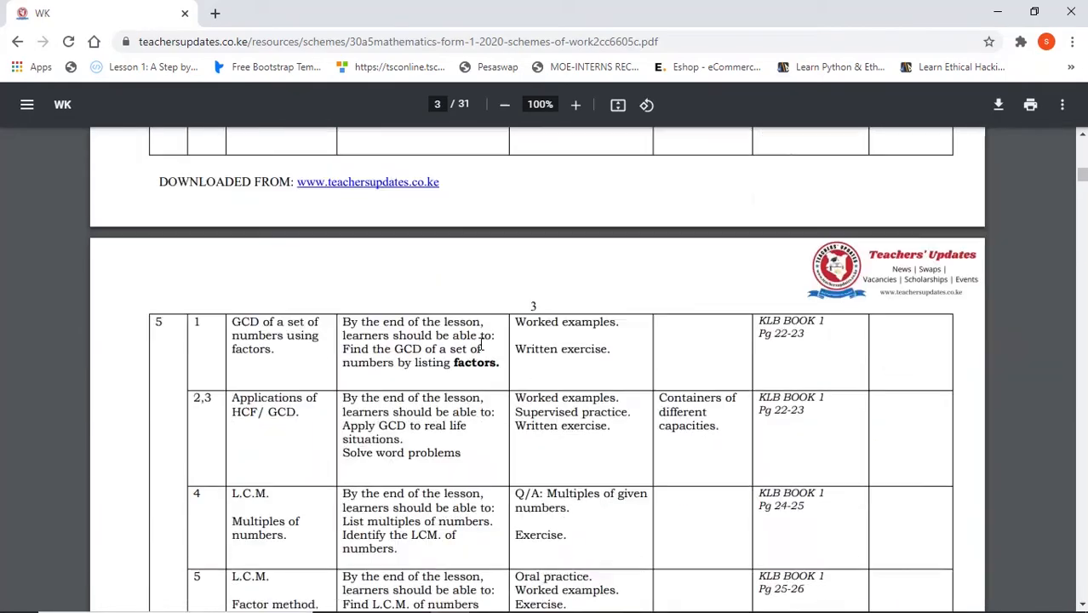
scroll(481, 347, up, 15)
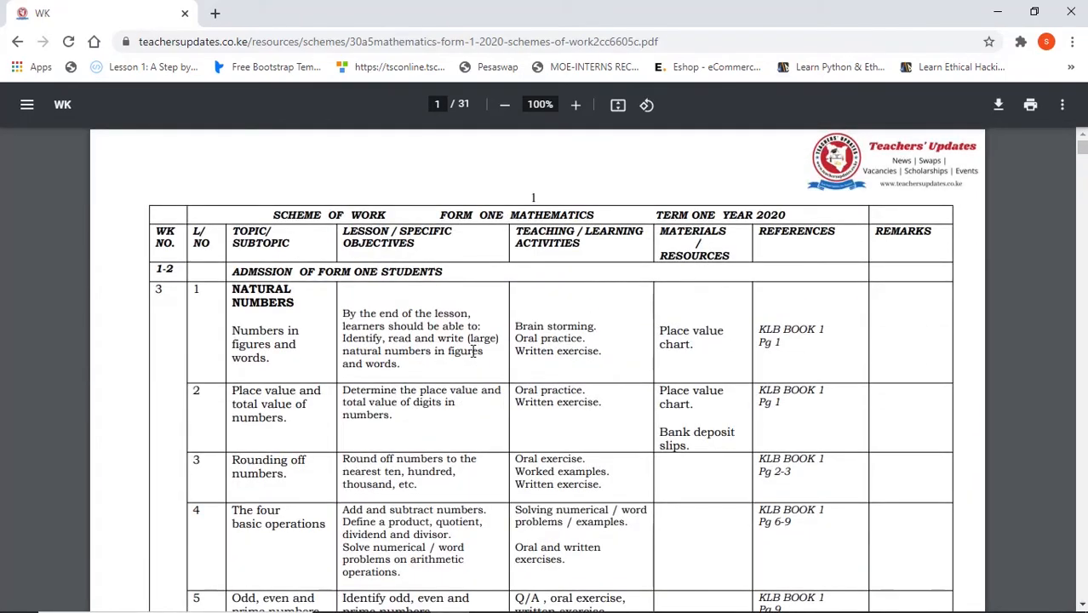
scroll(473, 352, down, 10)
scroll(473, 351, up, 10)
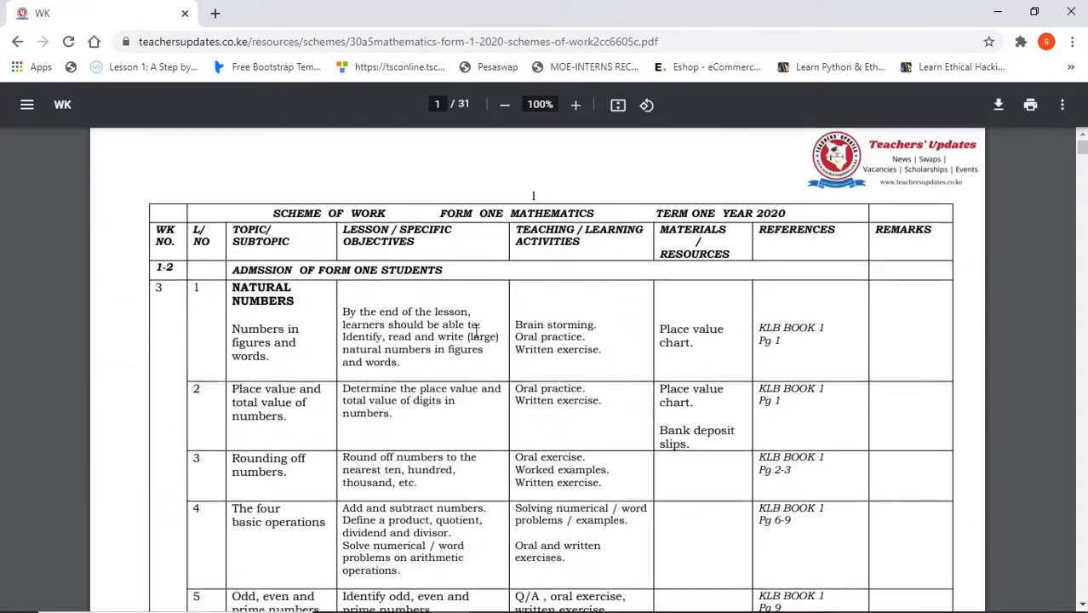
click(998, 104)
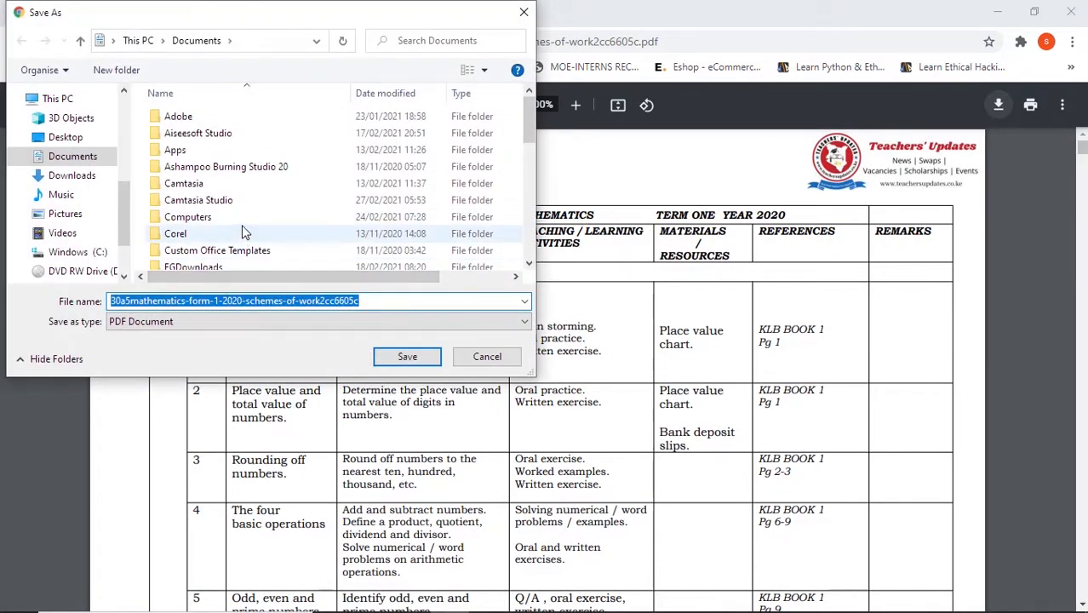
scroll(245, 230, down, 3)
scroll(244, 230, down, 5)
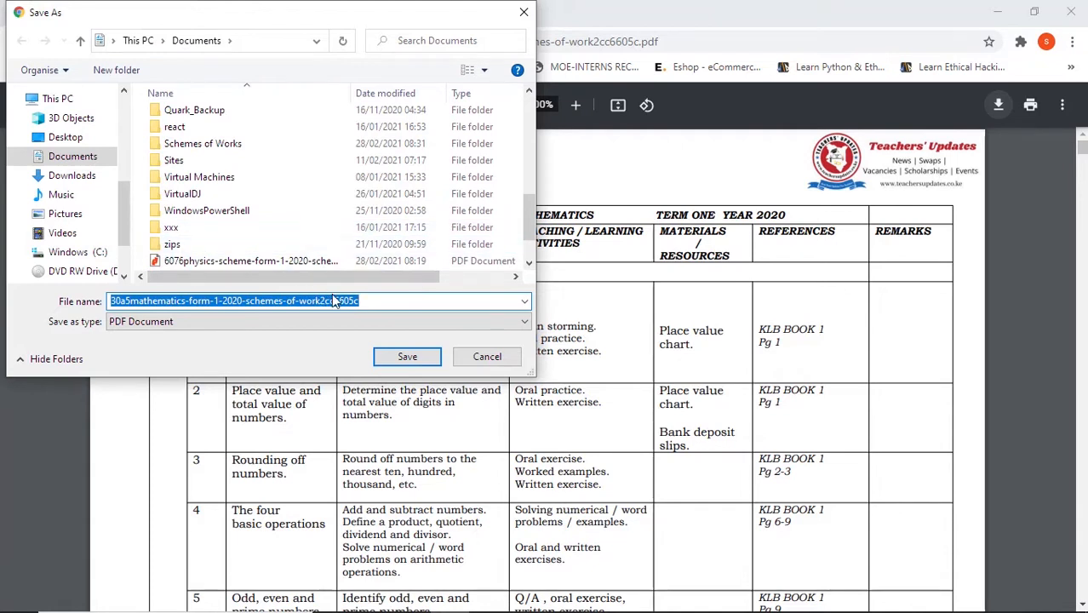
text(Mathemati)
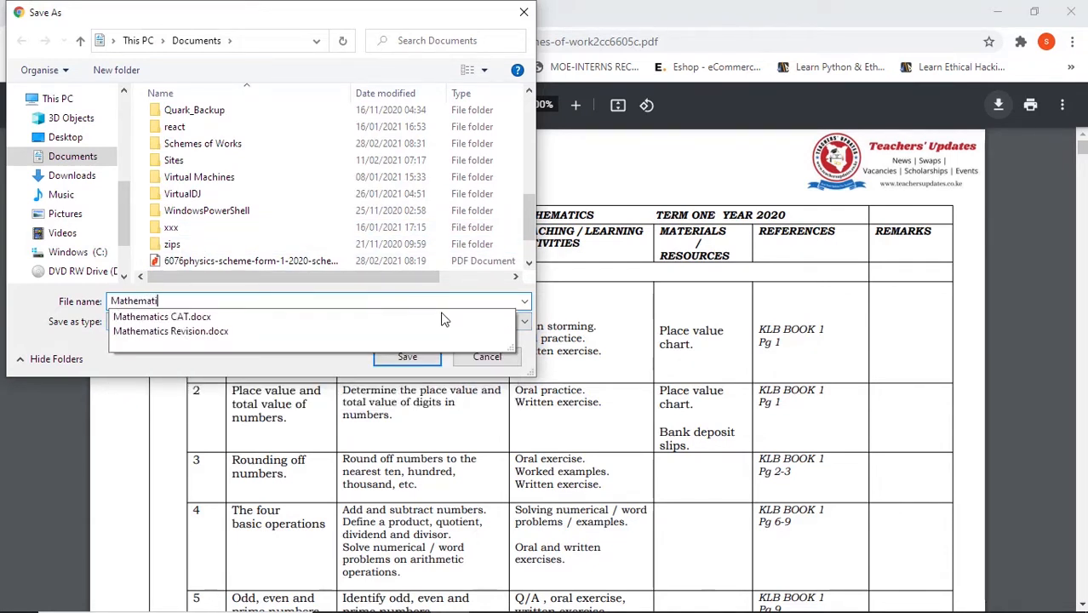
text(cs Schemes of work)
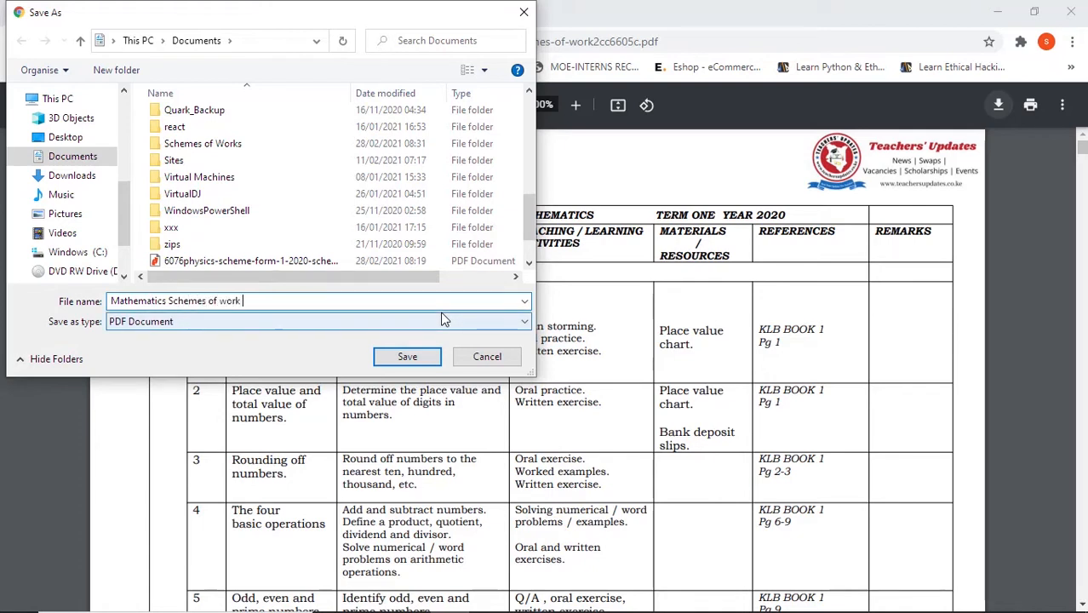
text( form 1)
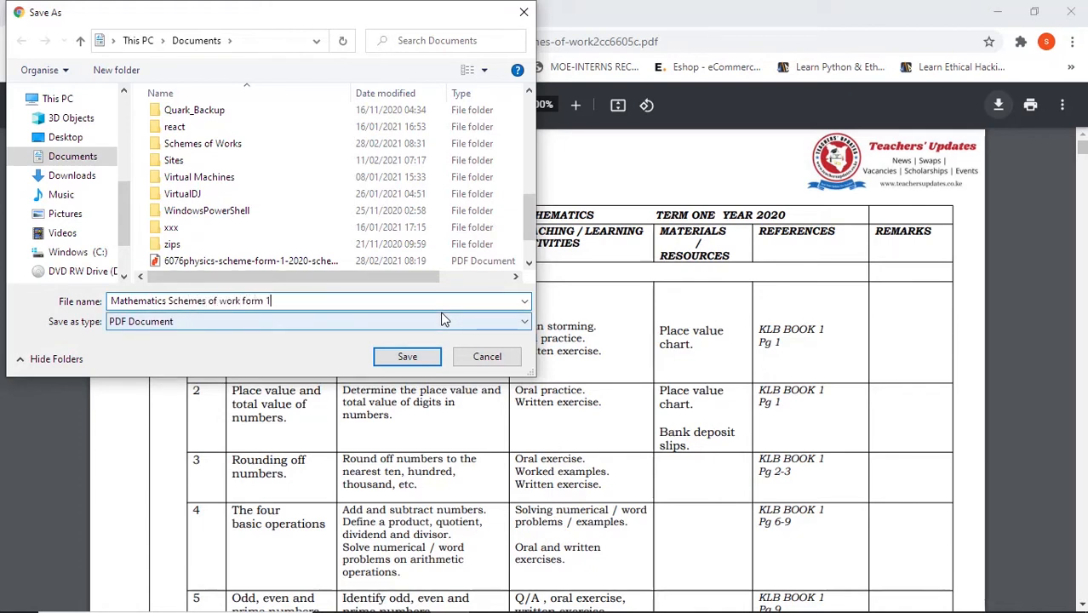
double_click(218, 144)
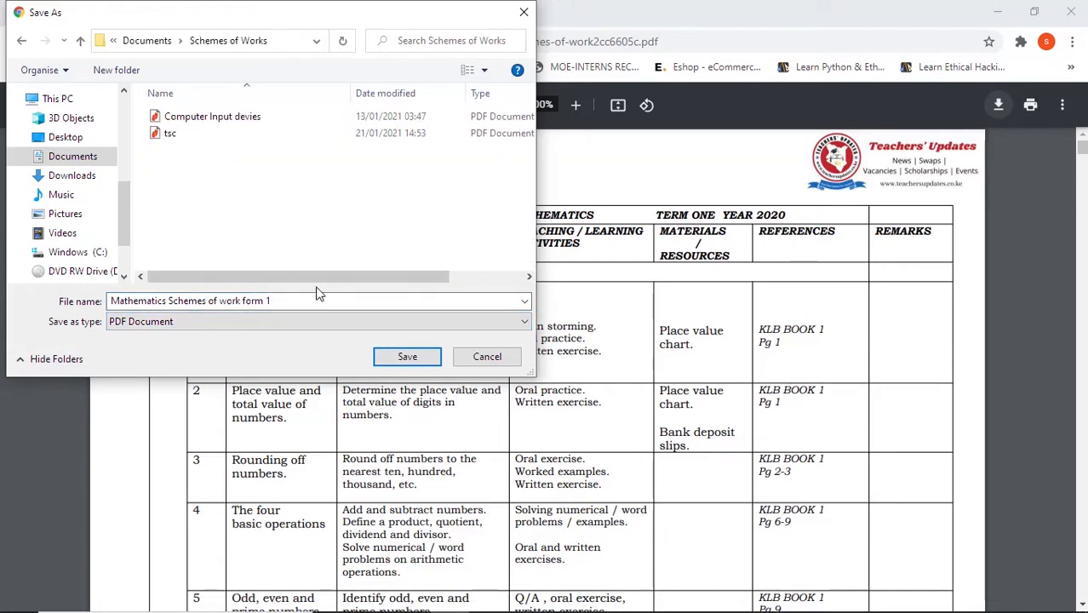
click(412, 358)
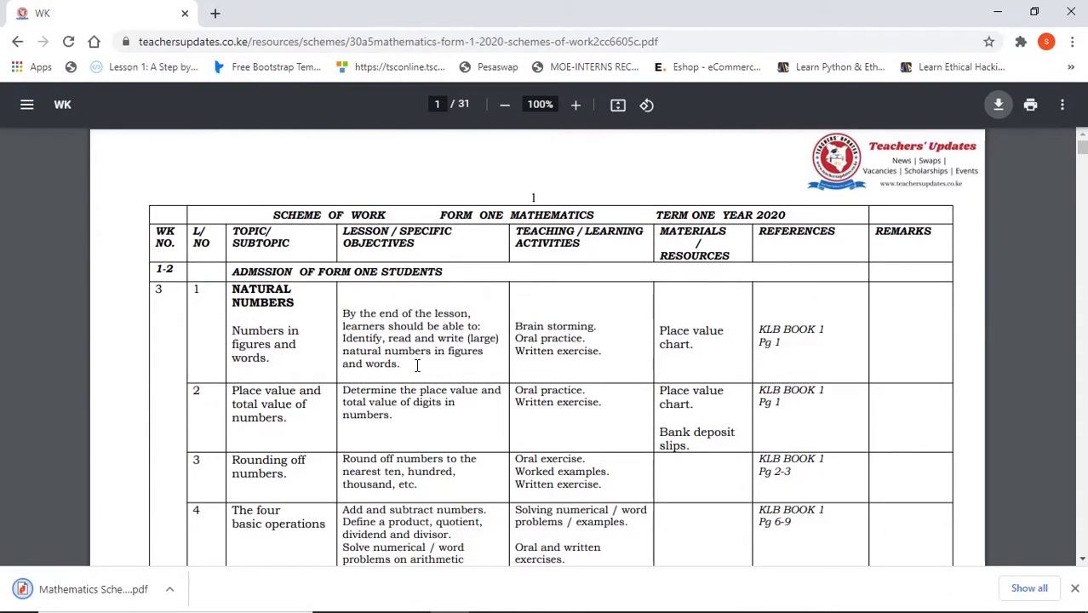
- Dismiss the download notice, close the browser with the schemes PDF, and refresh the desktop
click(1076, 590)
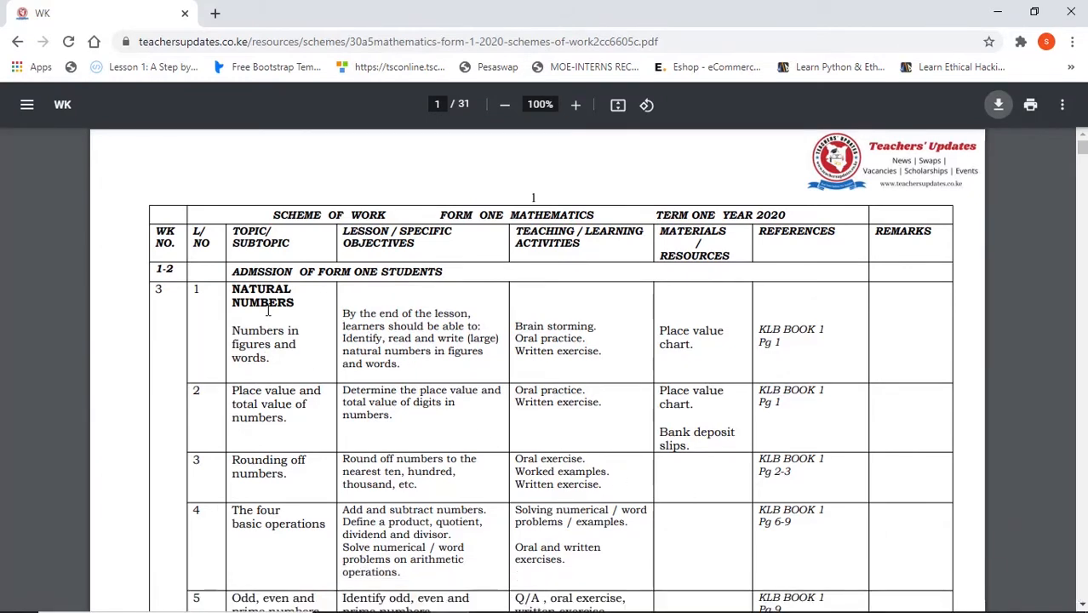
click(185, 14)
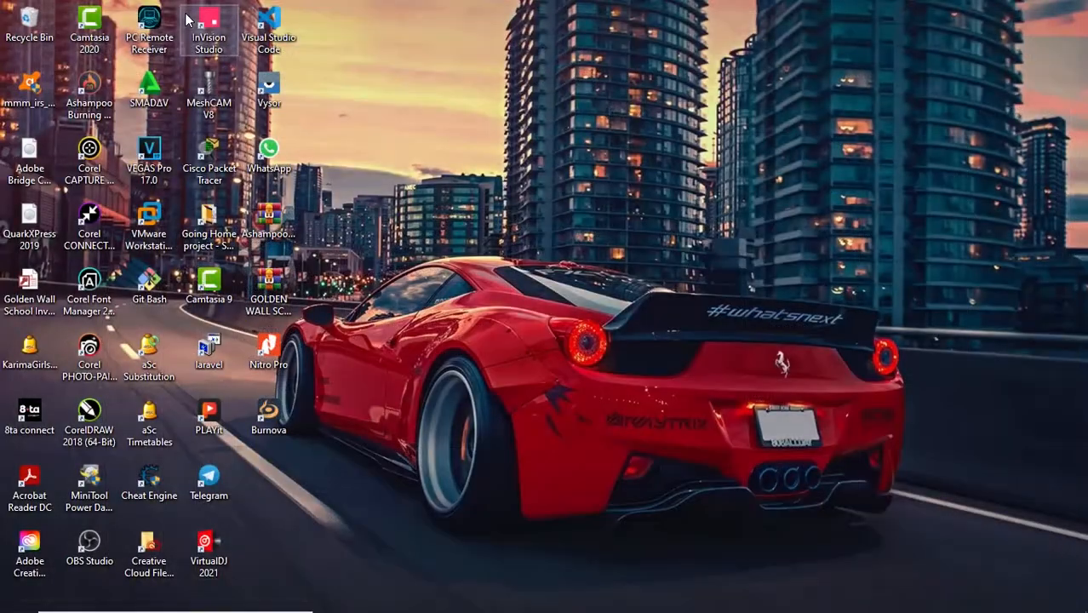
right_click(755, 226)
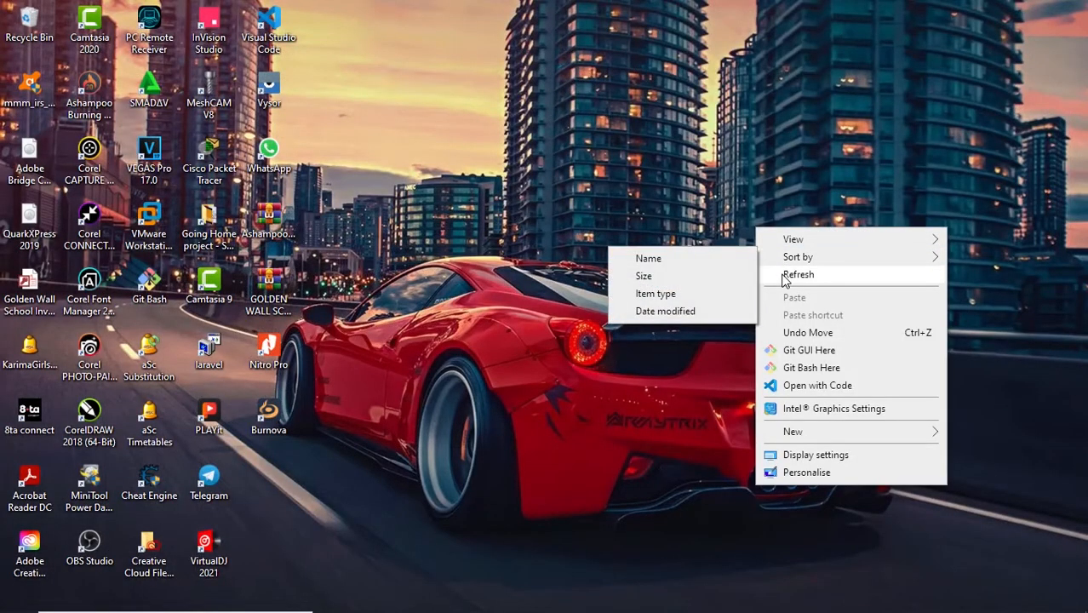
click(784, 275)
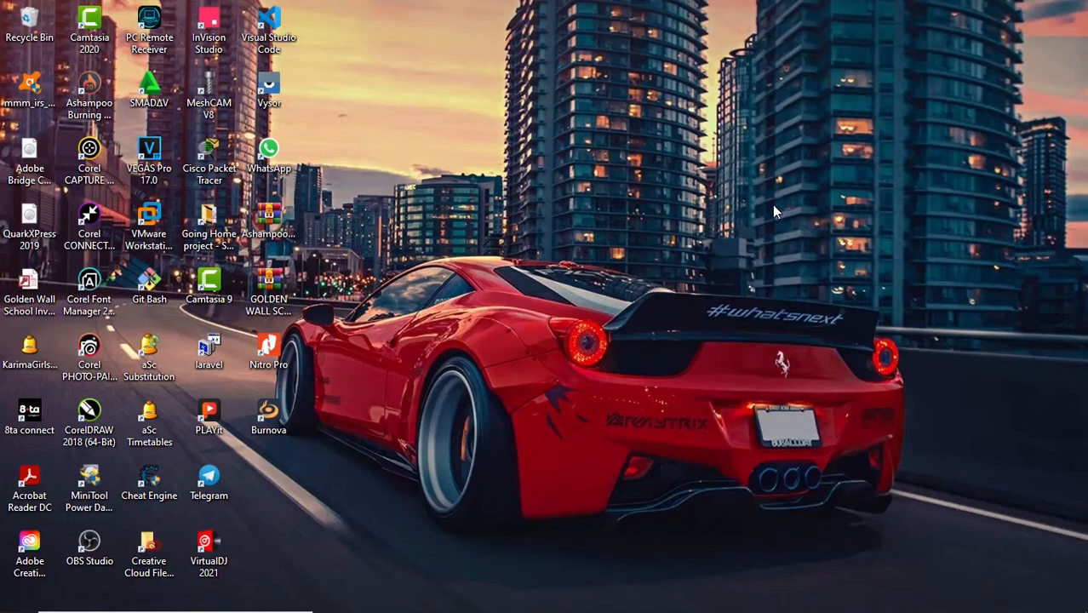
- Switch to Word 2016 and open the recent LessonPlan Template document, allowing its SQL command to load data from WEEK.docx
key(super)
text(word)
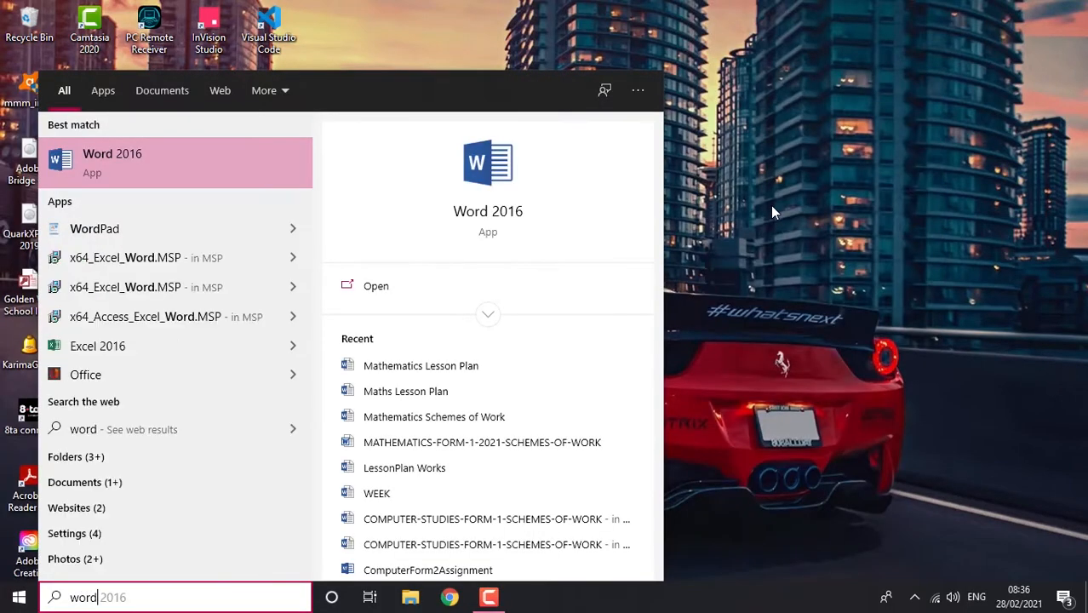
click(149, 159)
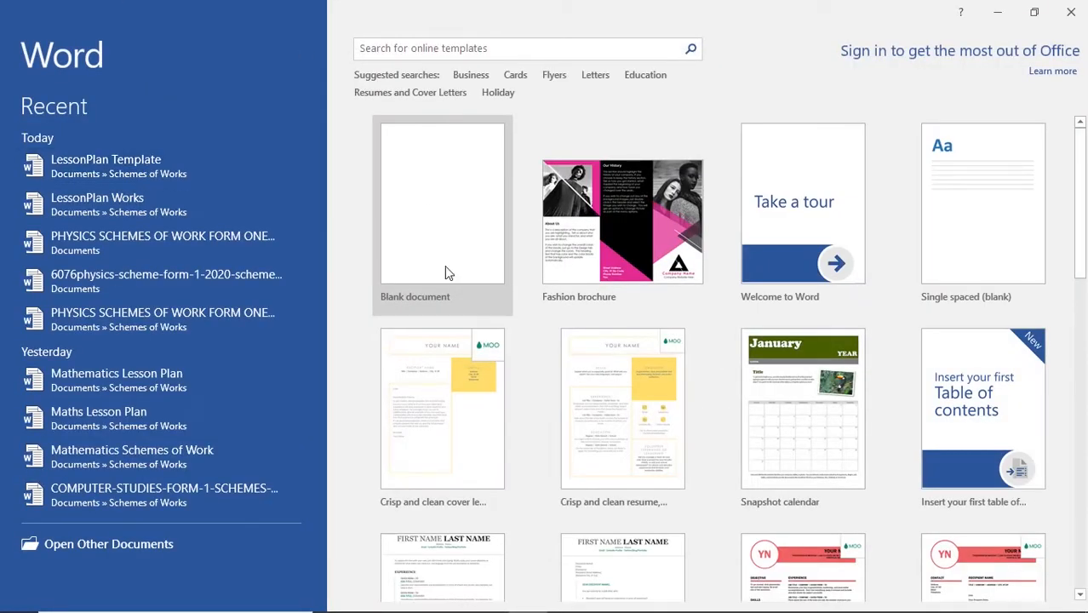
click(119, 168)
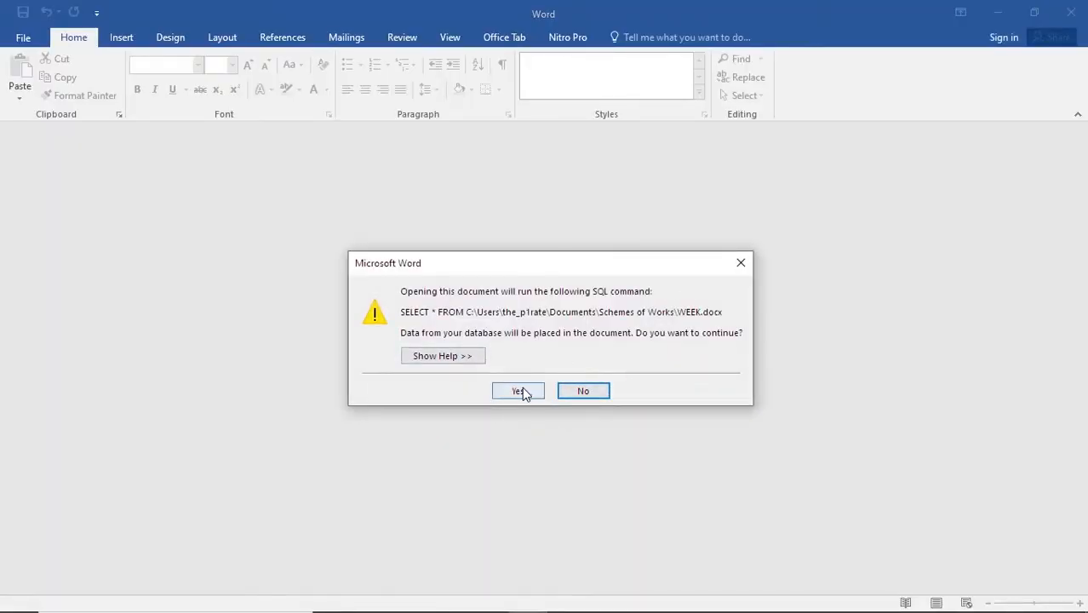
click(521, 390)
click(554, 357)
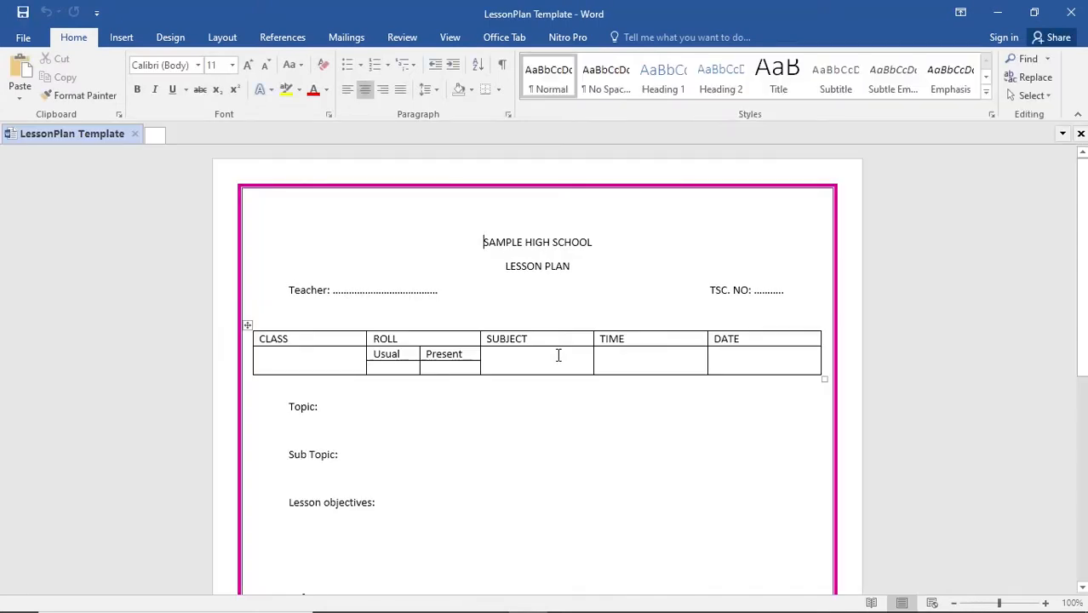
- Examine the lesson plan template from the school heading and class table through the Topic, References and Teaching Aids sections to Remarks
click(355, 38)
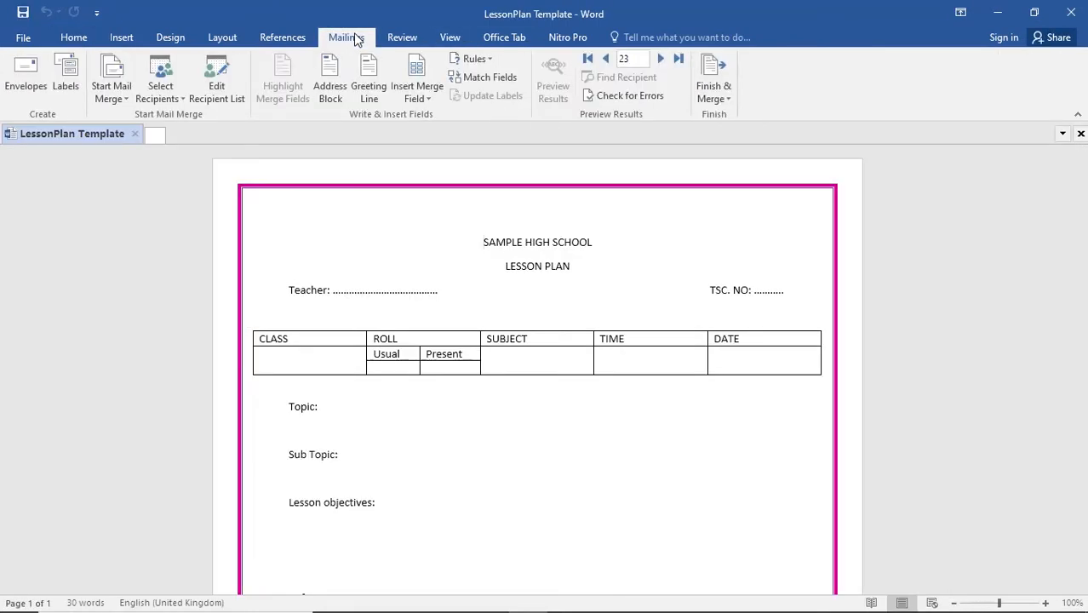
scroll(607, 464, down, 8)
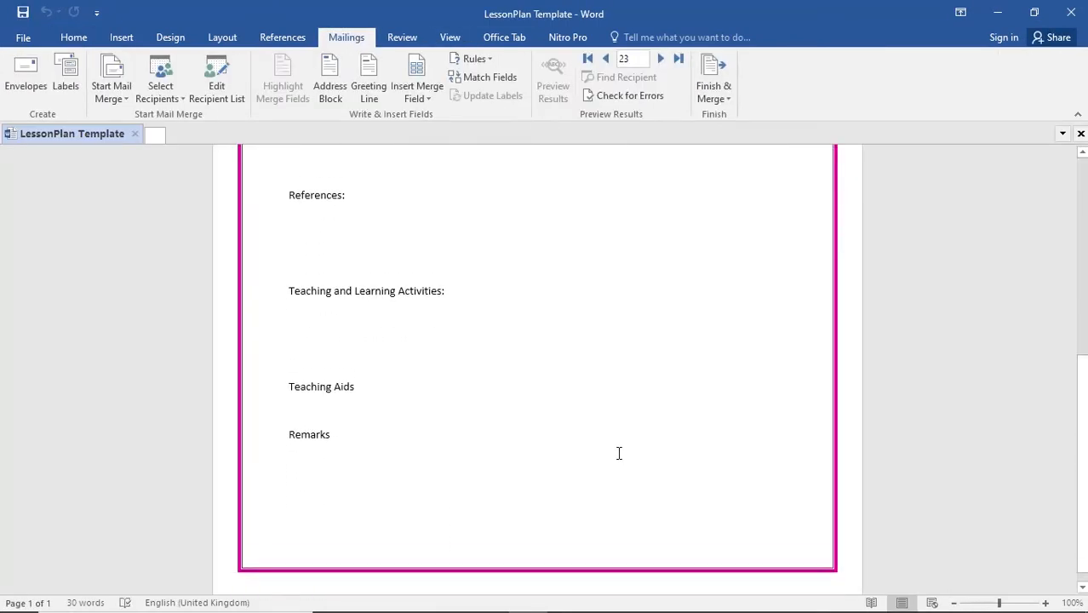
scroll(618, 452, up, 8)
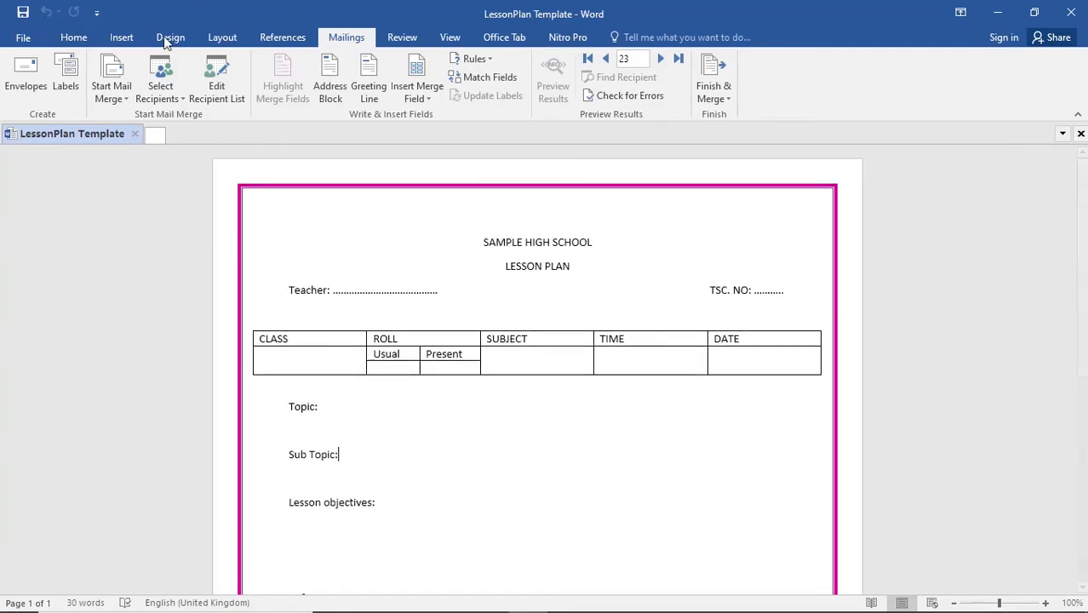
click(23, 39)
click(24, 38)
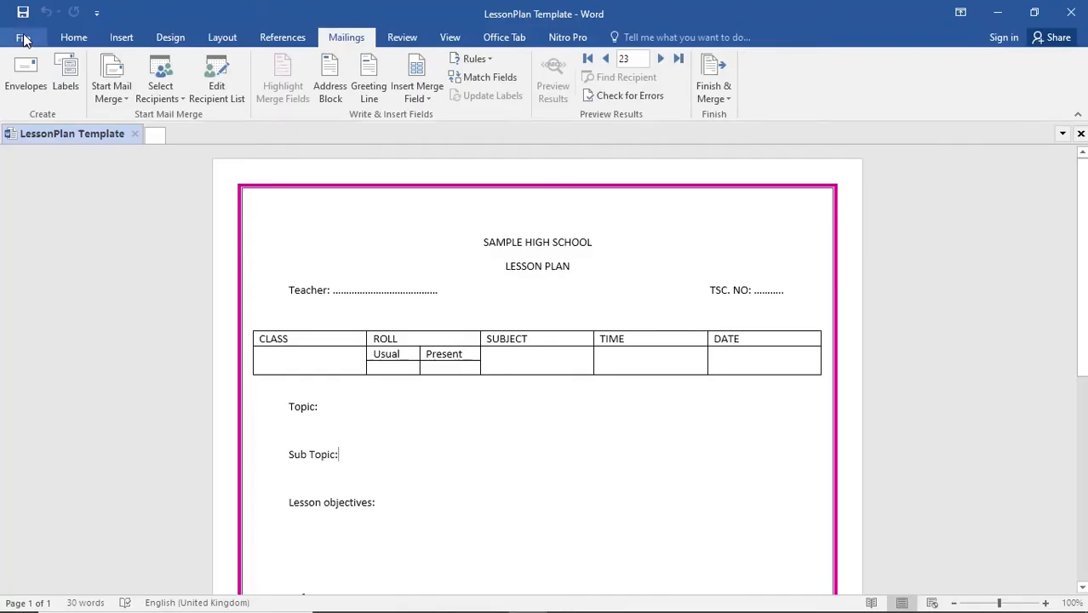
click(73, 39)
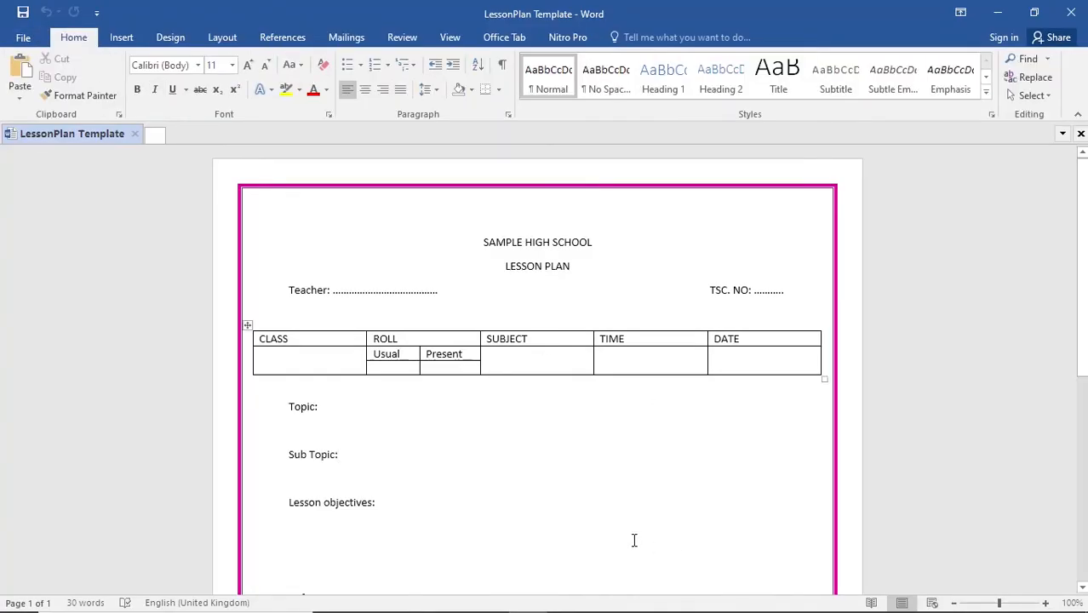
click(726, 265)
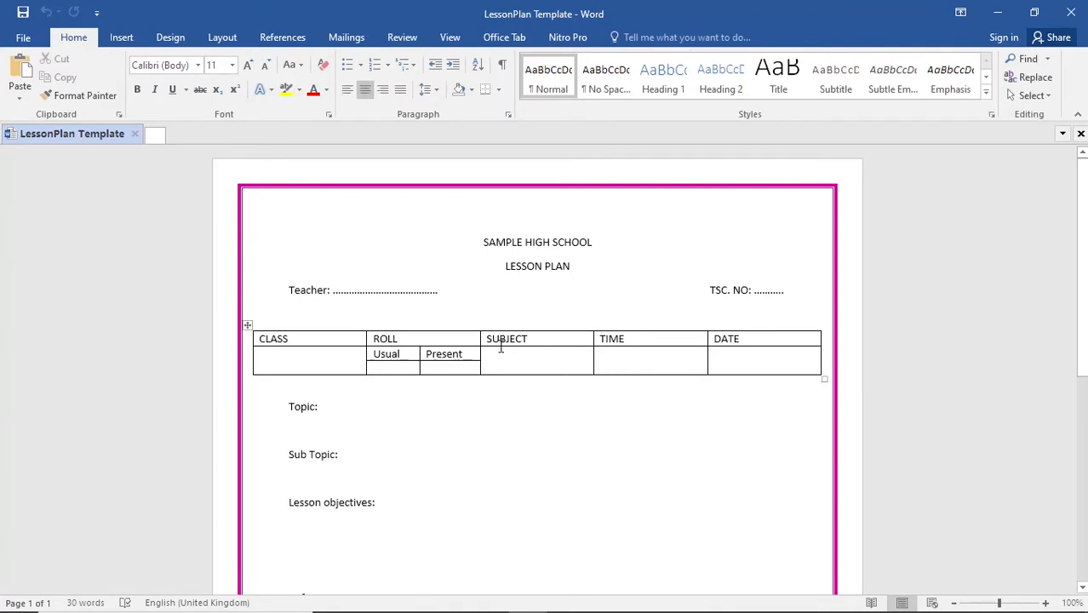
scroll(508, 362, down, 8)
scroll(446, 474, up, 8)
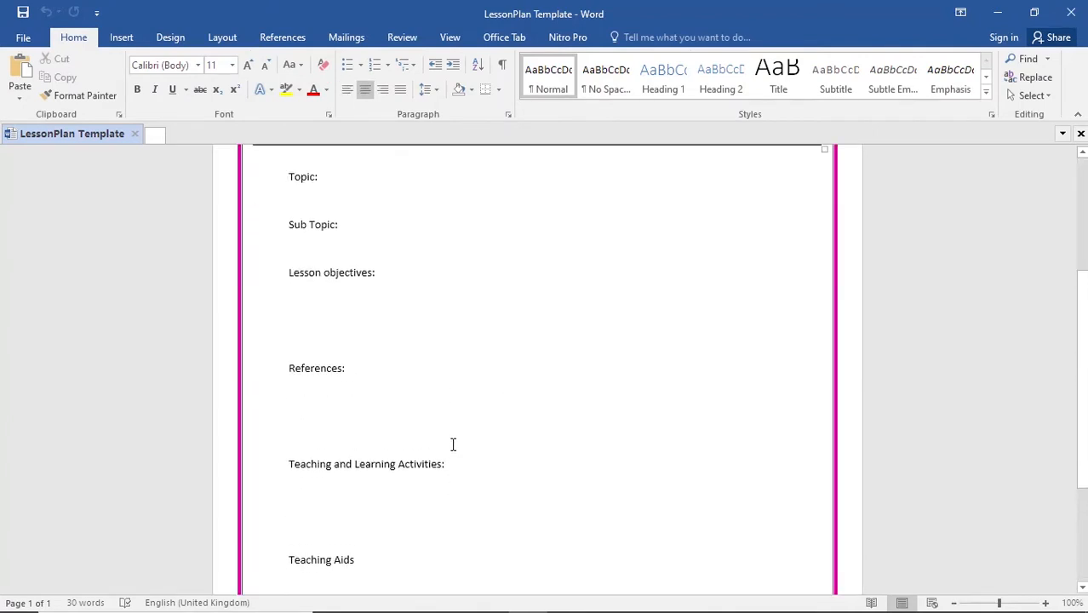
scroll(599, 458, up, 1)
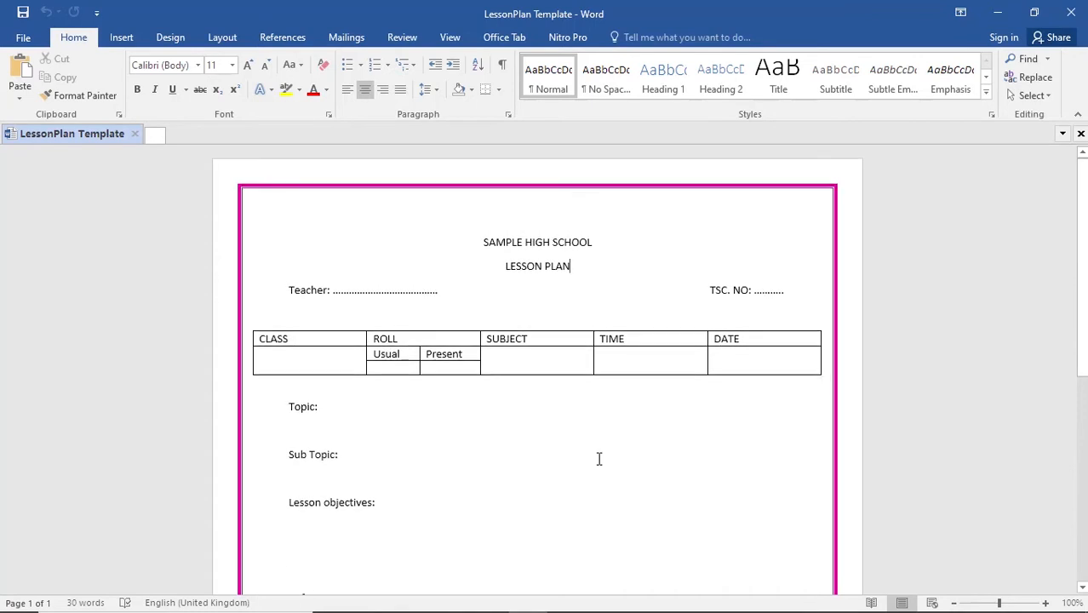
scroll(1043, 426, down, 8)
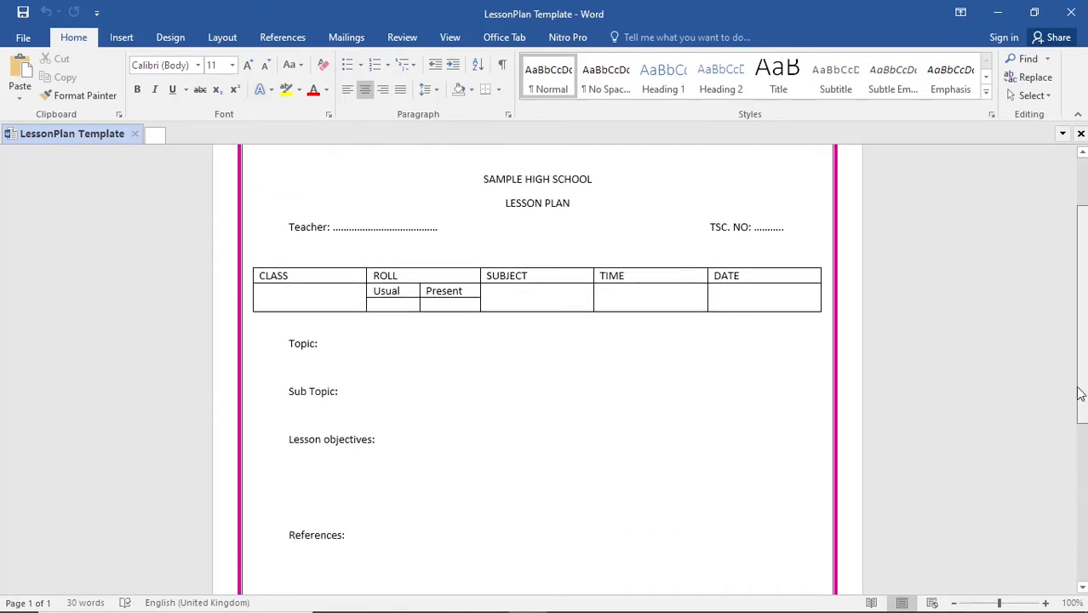
scroll(1043, 477, up, 2)
scroll(1034, 511, down, 4)
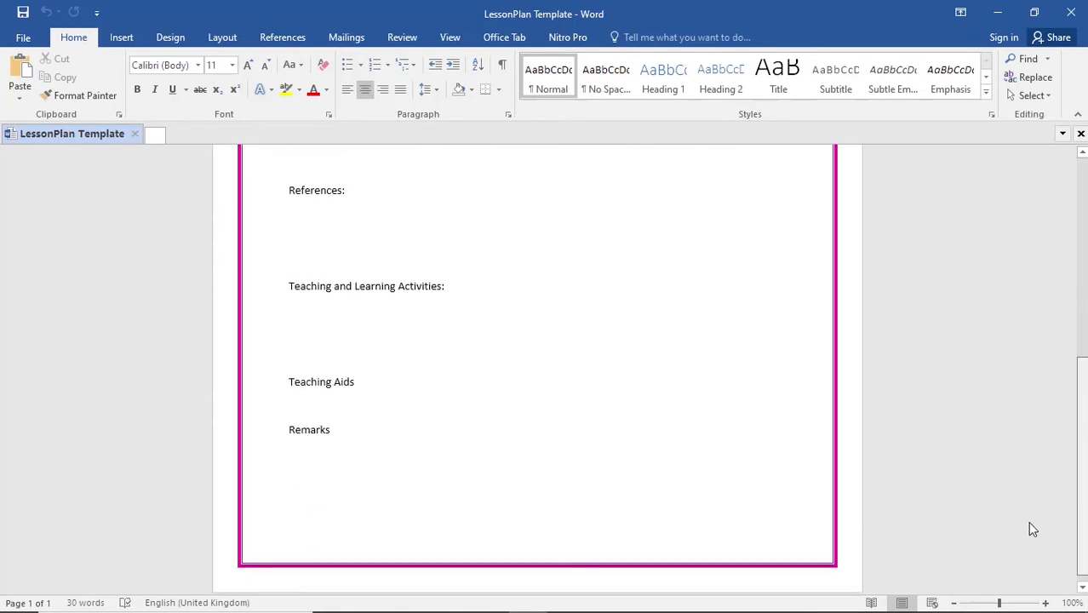
scroll(1013, 366, up, 10)
scroll(1005, 388, down, 9)
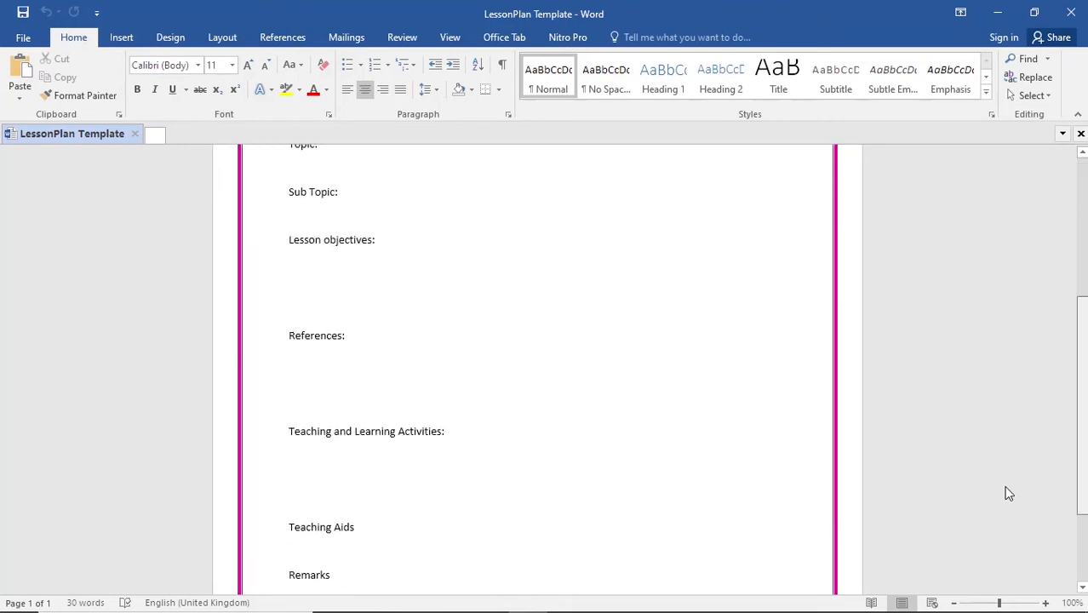
scroll(994, 392, up, 8)
scroll(992, 336, up, 1)
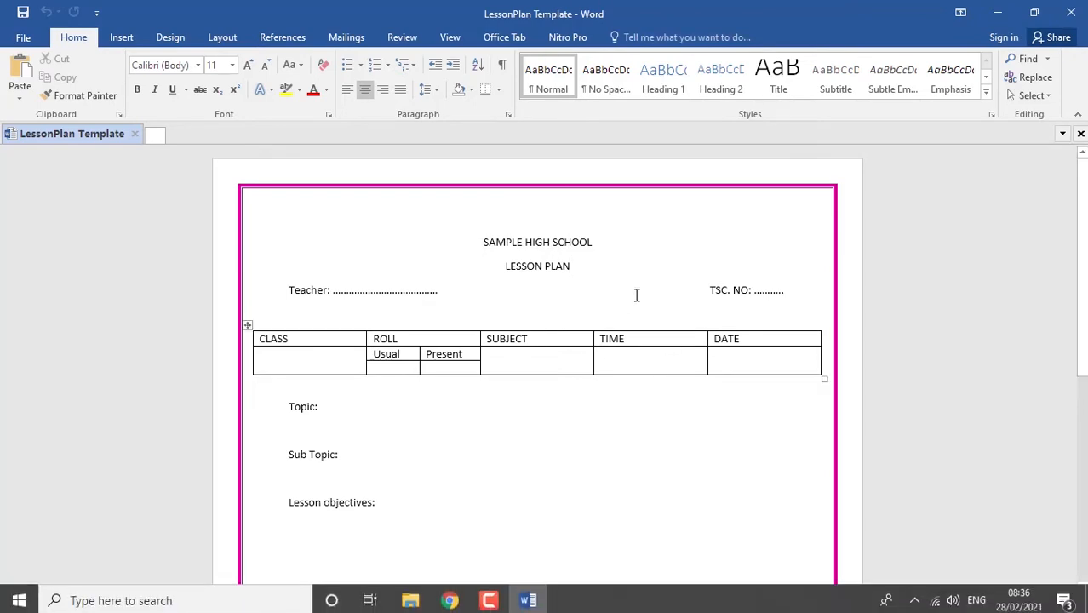
- Switch to File Explorer and open the "Mathematics Schemes of work form 1" PDF from the Schemes of Works folder in Documents
click(414, 602)
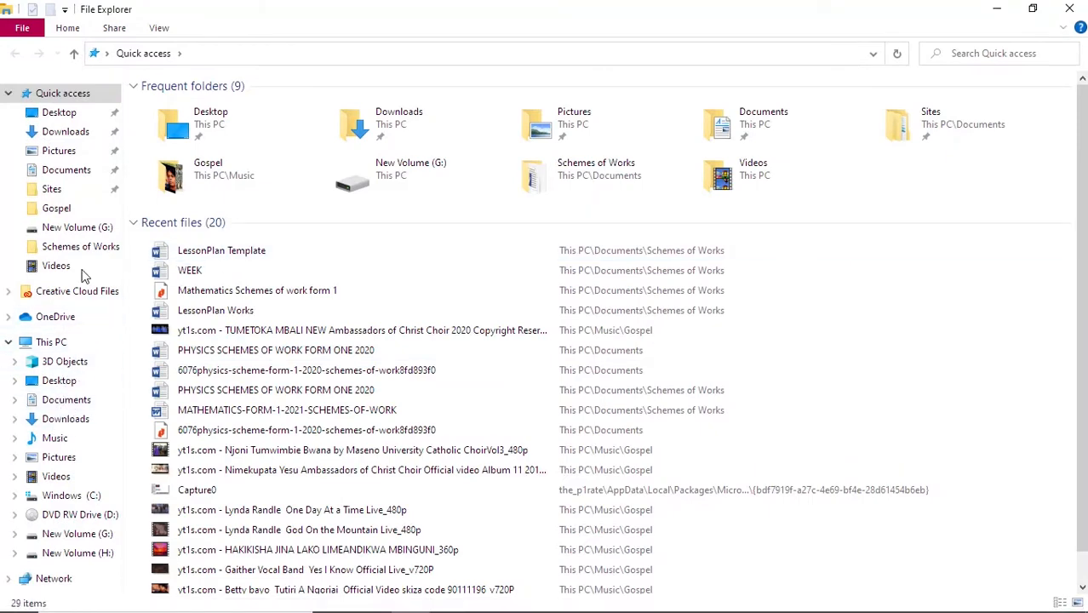
click(77, 171)
scroll(238, 460, down, 2)
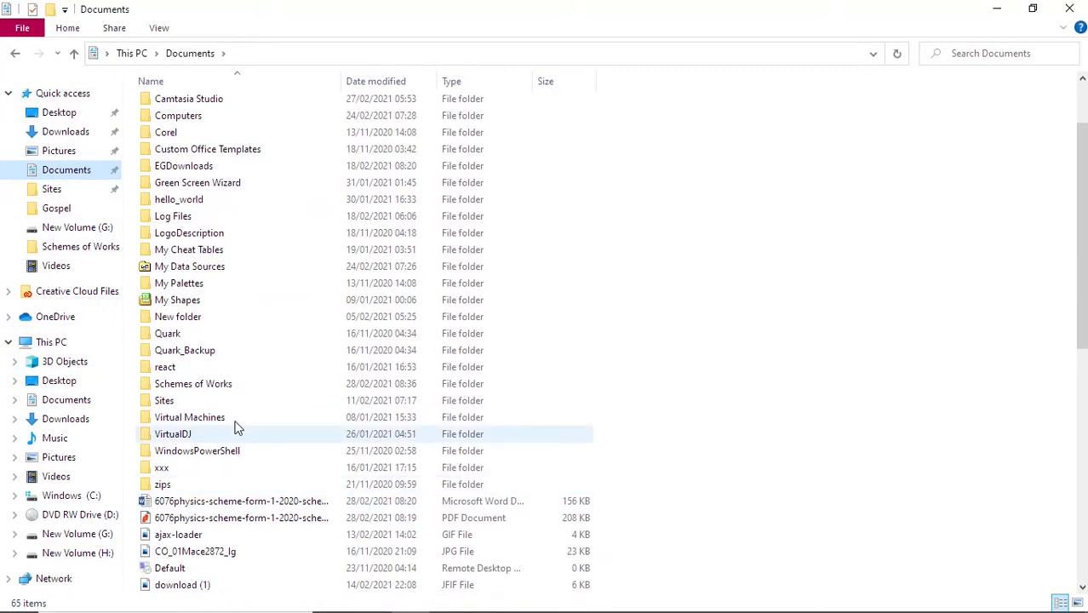
double_click(228, 385)
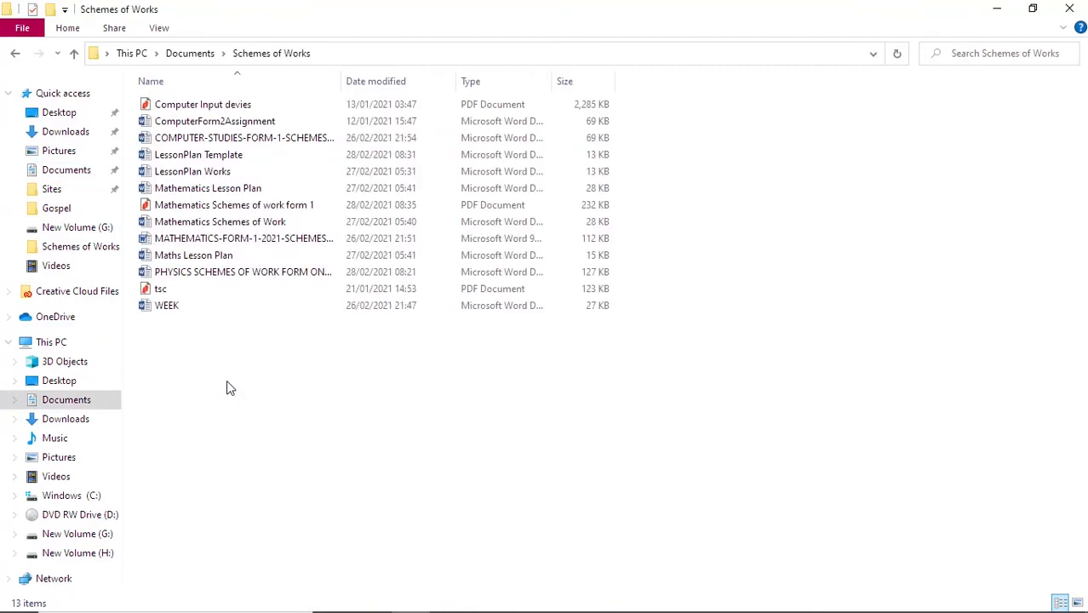
double_click(215, 208)
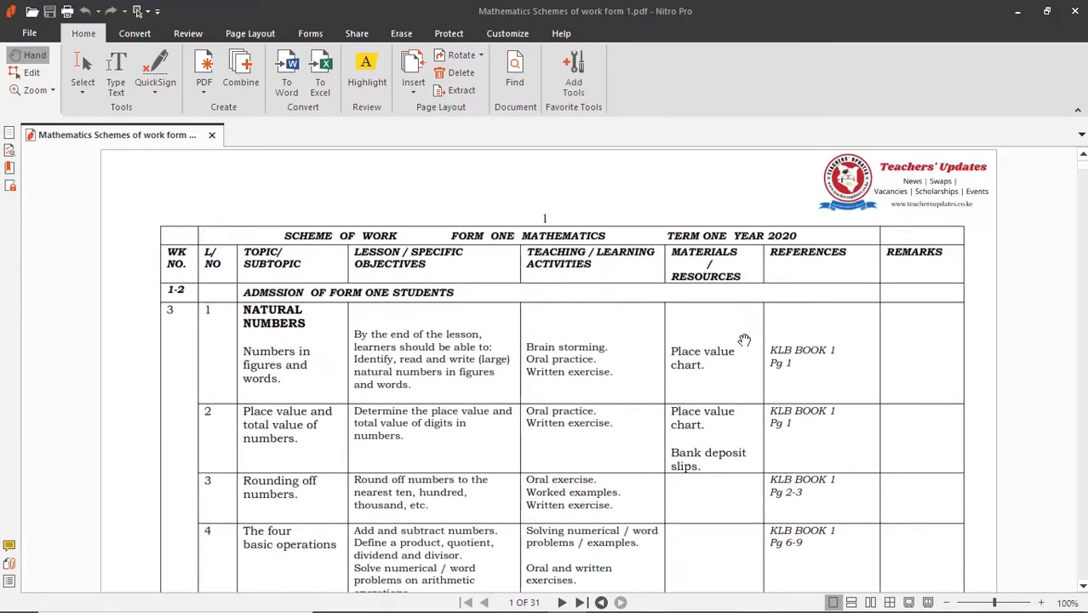
scroll(511, 239, down, 20)
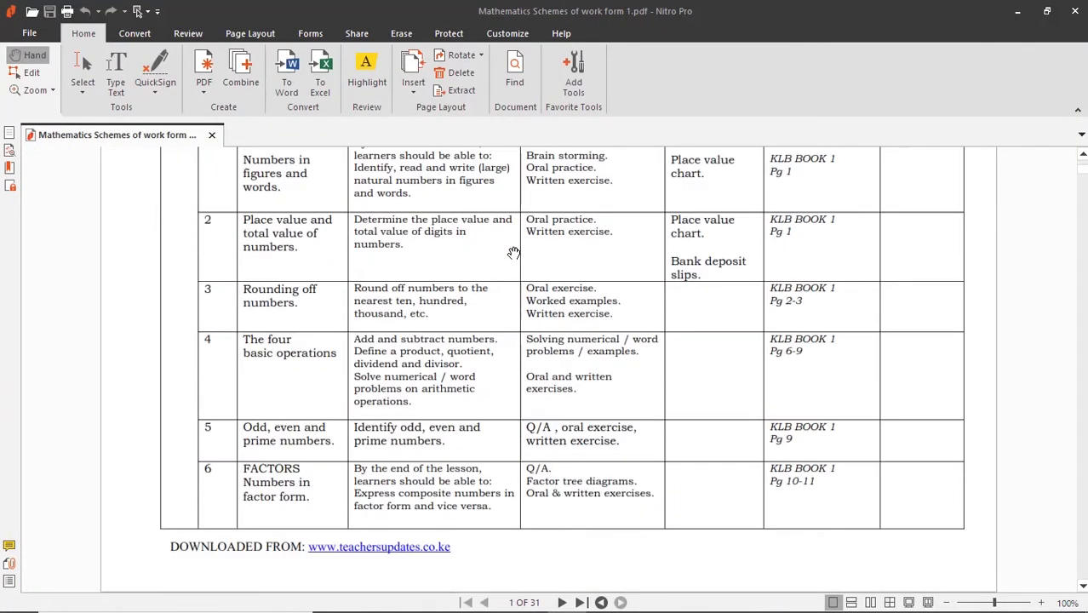
- Examine the weekly topics, objectives and references in the mathematics schemes PDF, briefly checking the lesson plan template in Word
scroll(514, 300, down, 10)
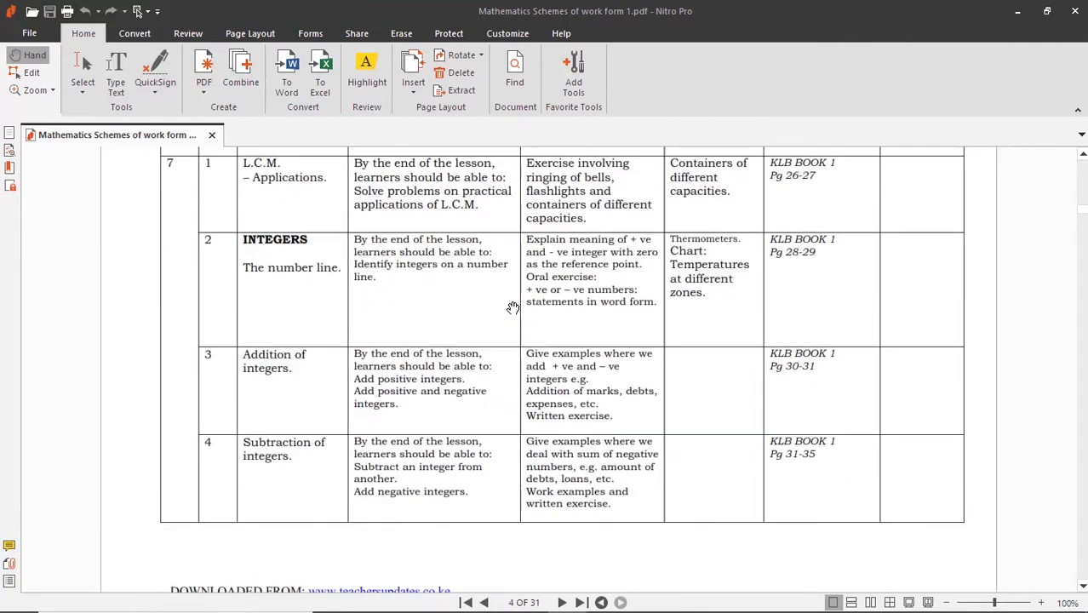
mouse_move(586, 608)
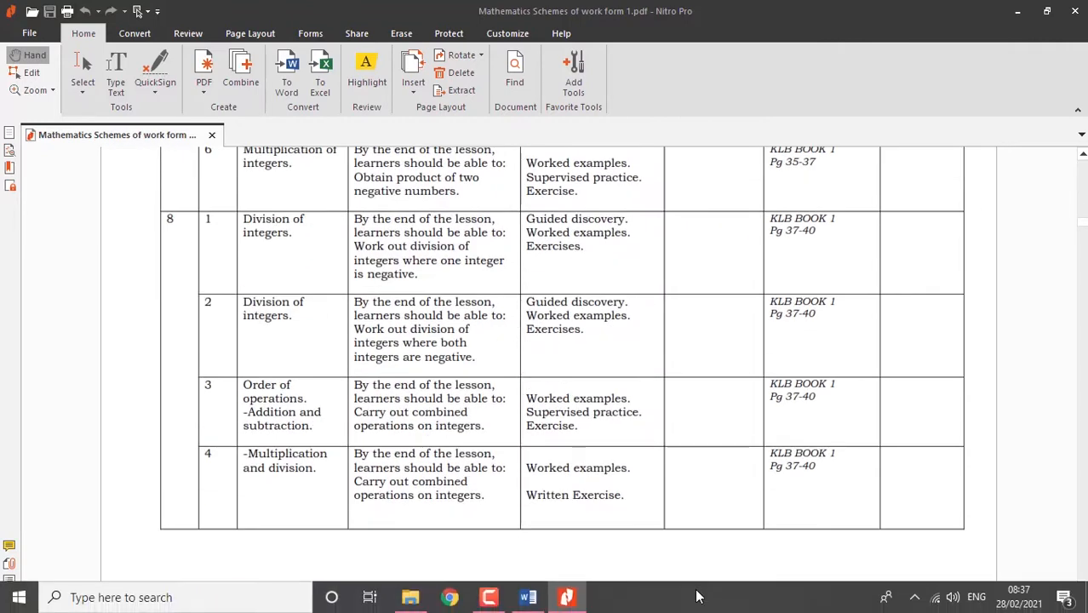
click(528, 598)
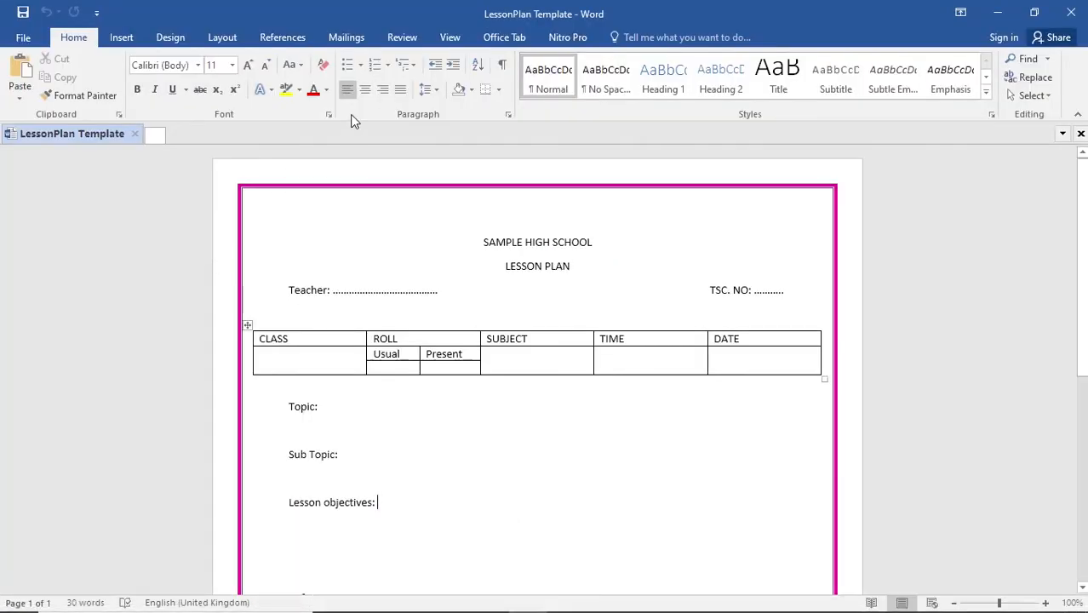
click(568, 597)
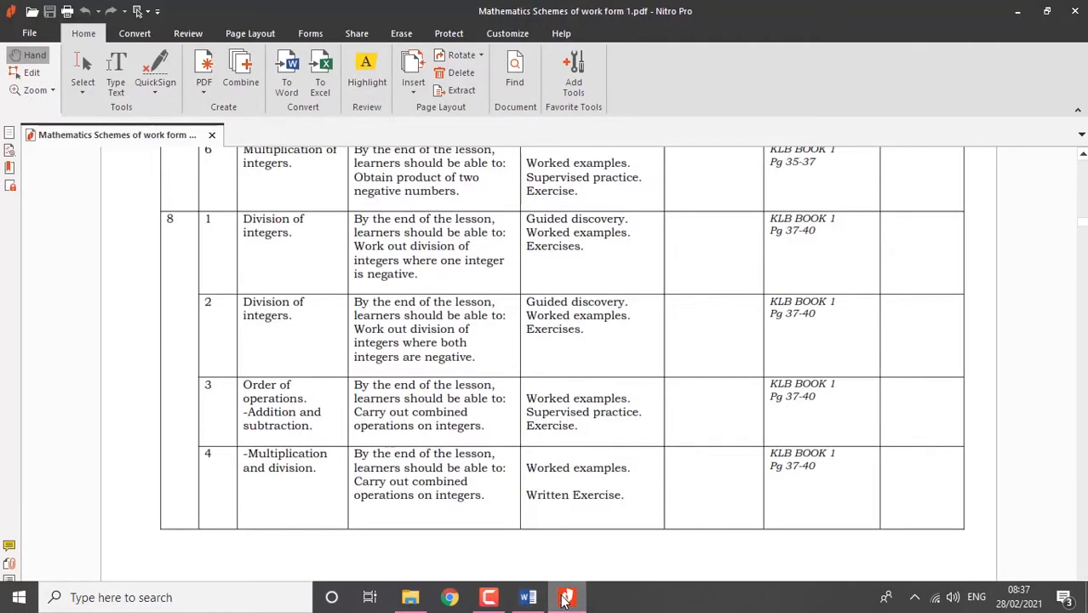
scroll(475, 337, down, 20)
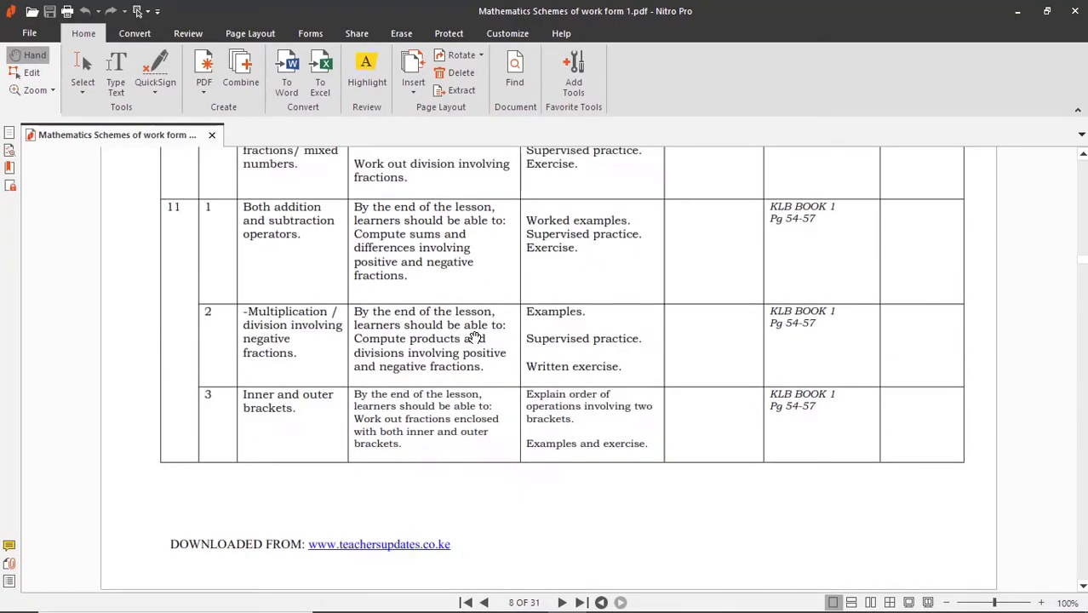
scroll(453, 380, down, 1)
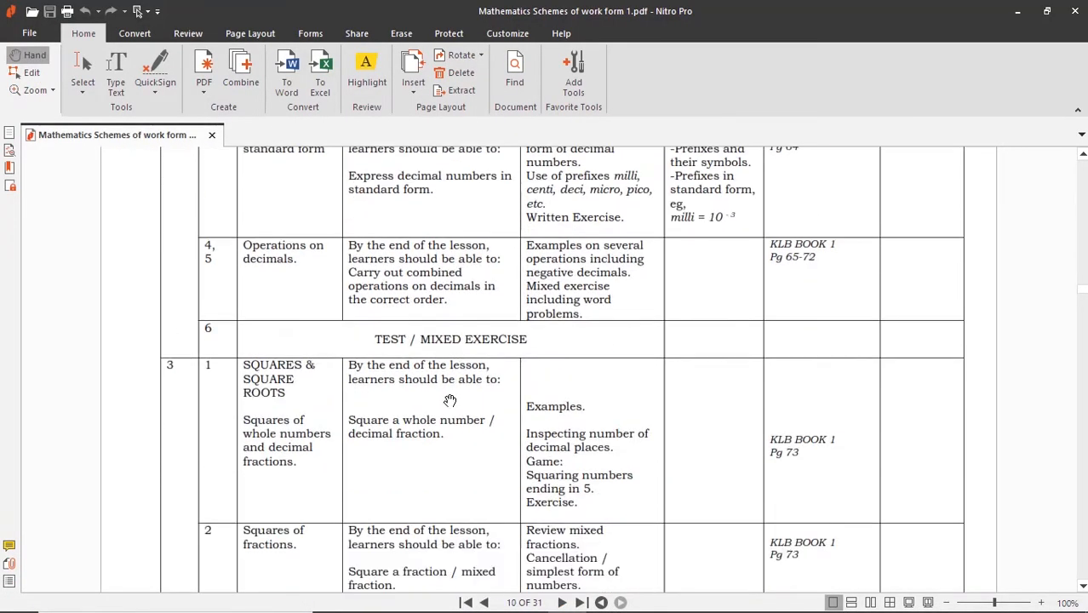
scroll(453, 399, up, 20)
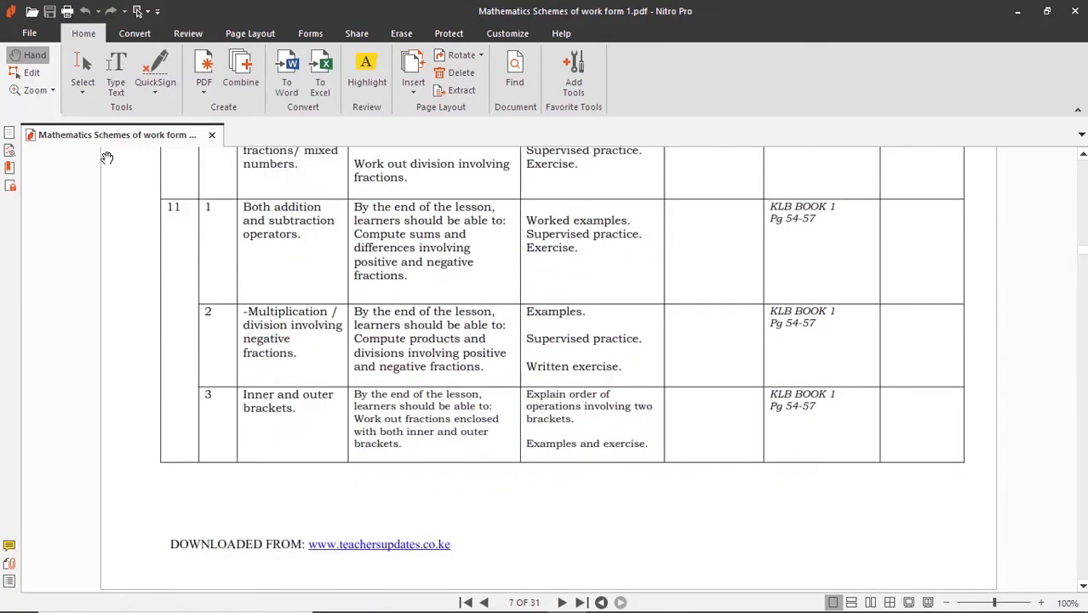
scroll(773, 249, up, 10)
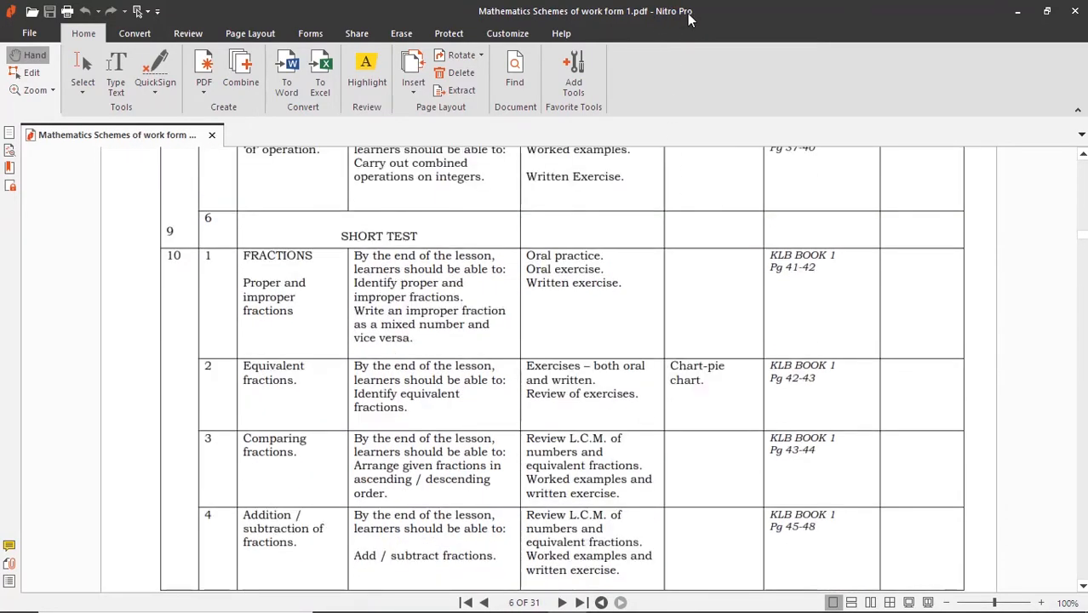
scroll(430, 397, up, 20)
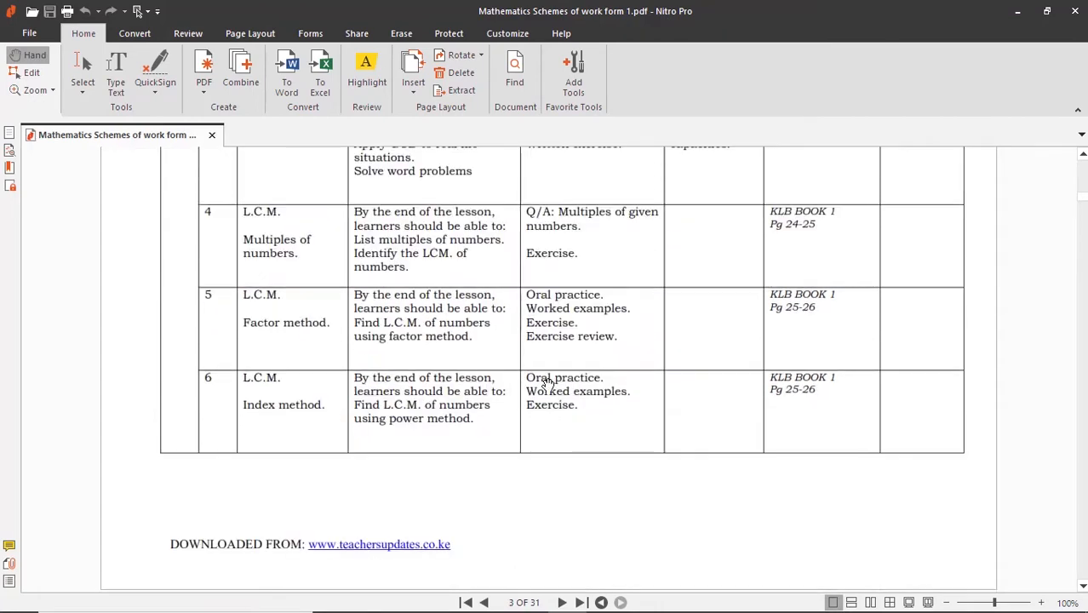
scroll(395, 256, up, 15)
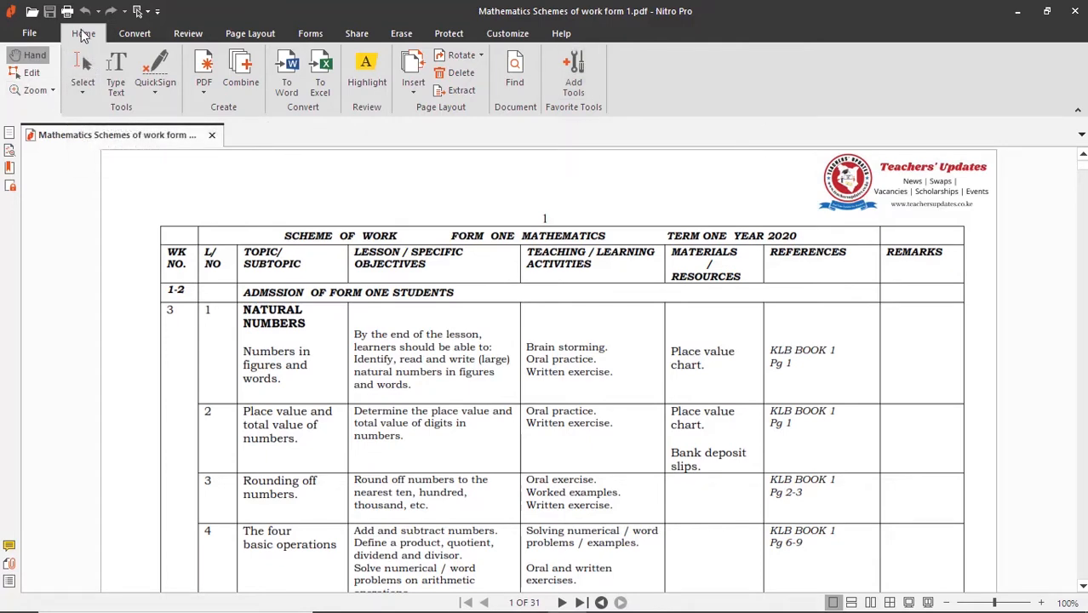
- Convert all 31 pages of the mathematics schemes PDF to a Word document in the original file's folder, opening it after conversion
click(288, 88)
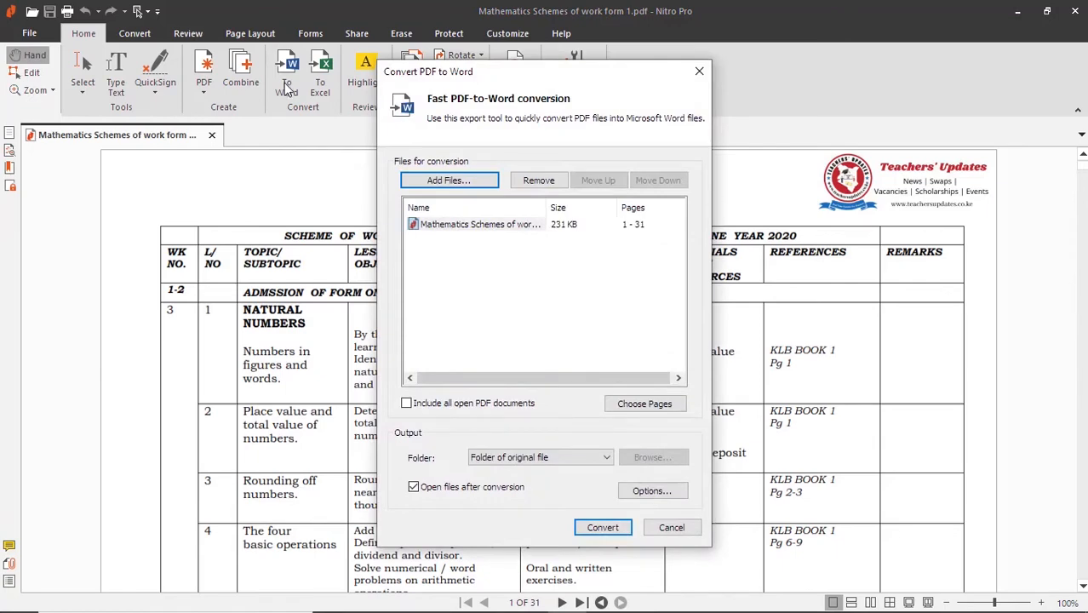
click(501, 229)
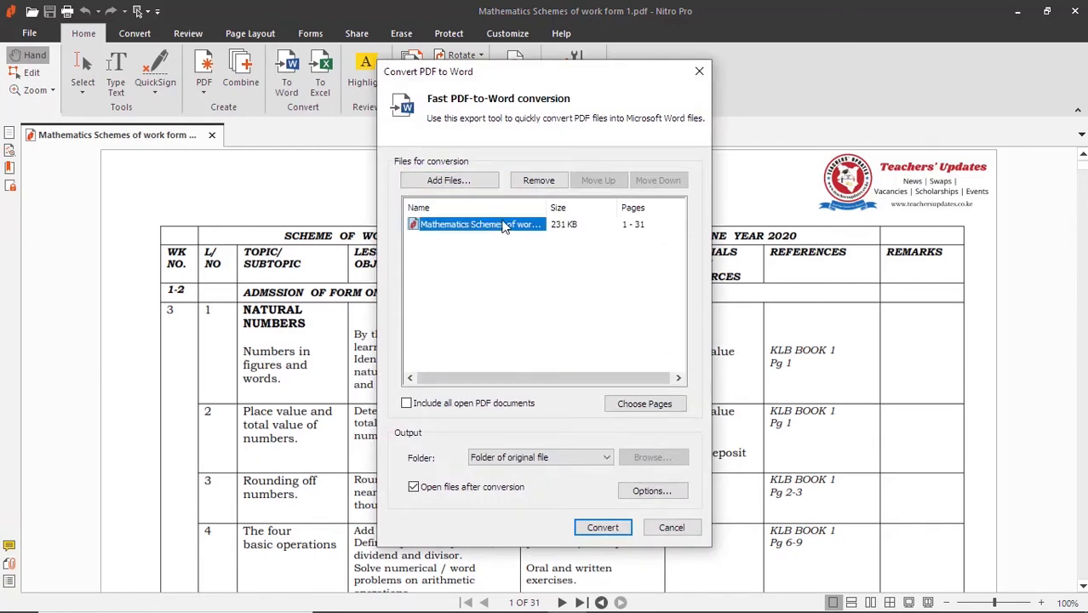
click(601, 531)
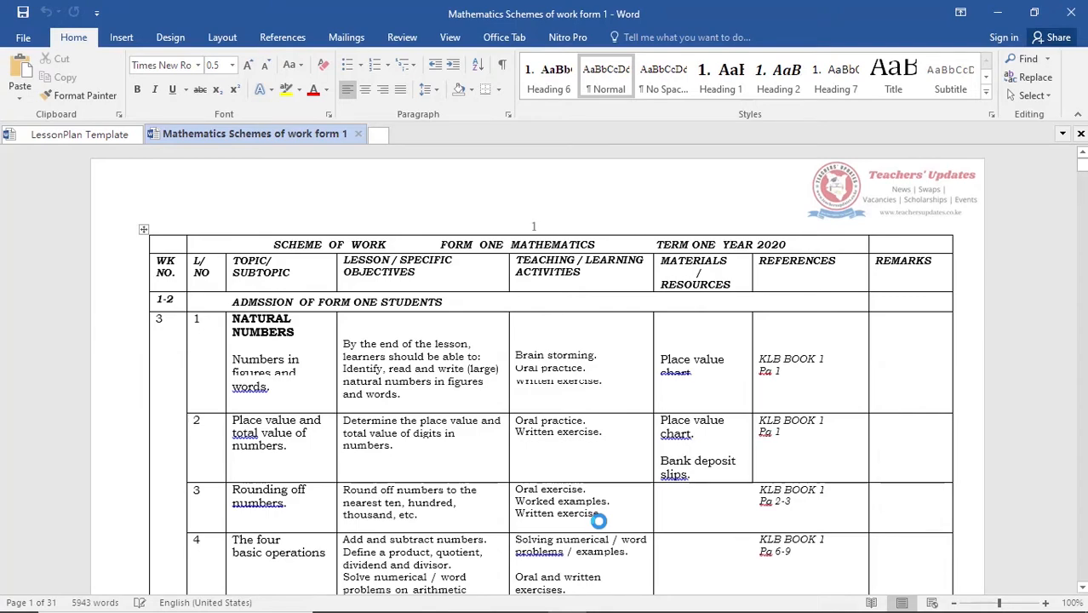
- Apply the Title style to the L/NO heading and the rest of the header row from WK NO. to REMARKS on the first page
scroll(527, 483, down, 6)
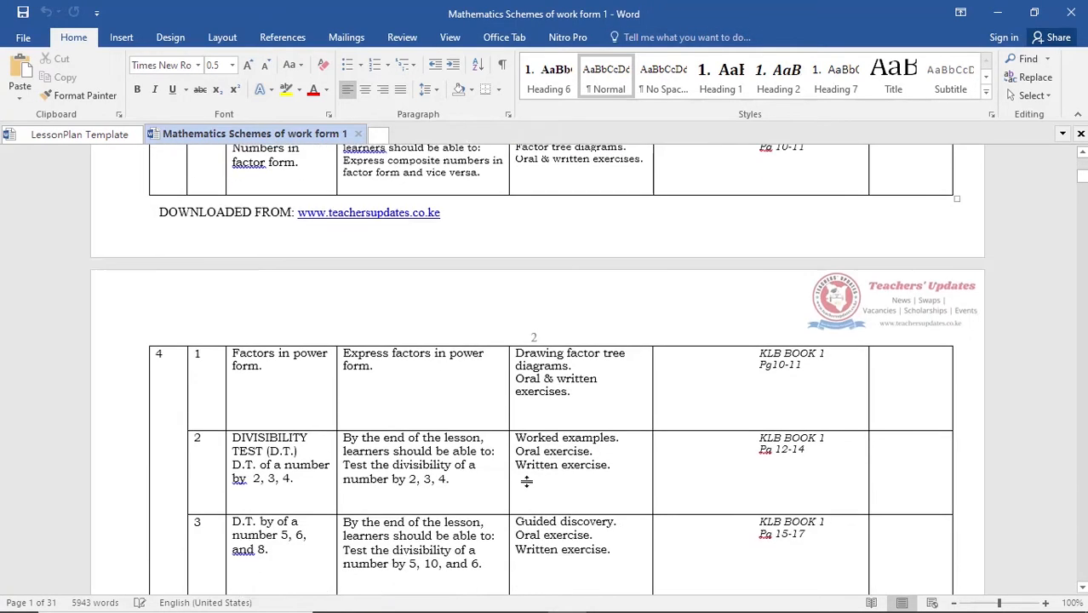
scroll(527, 482, down, 10)
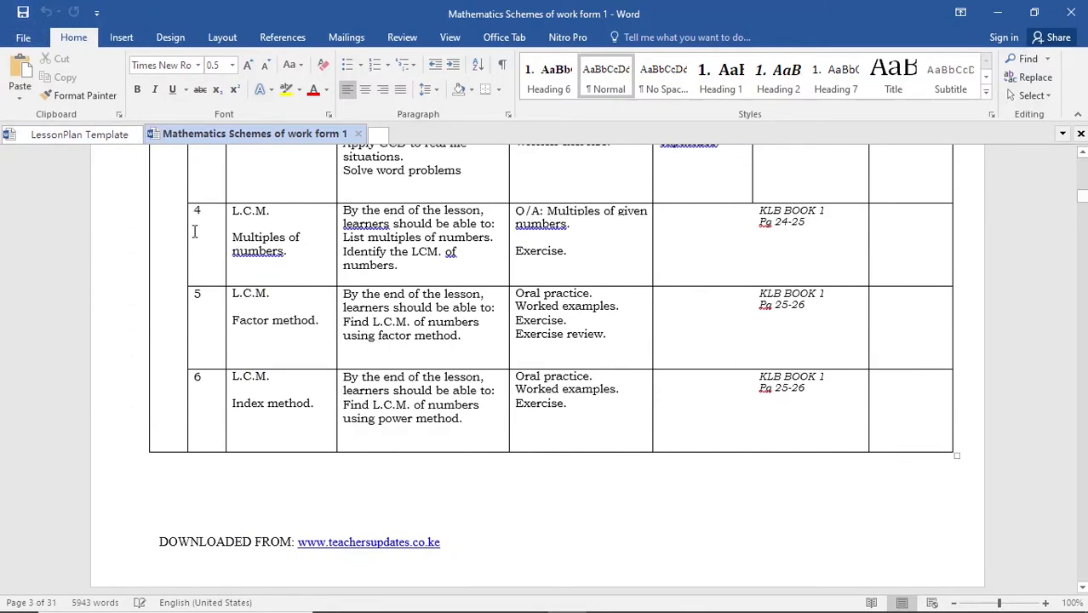
scroll(353, 409, down, 12)
scroll(348, 426, down, 3)
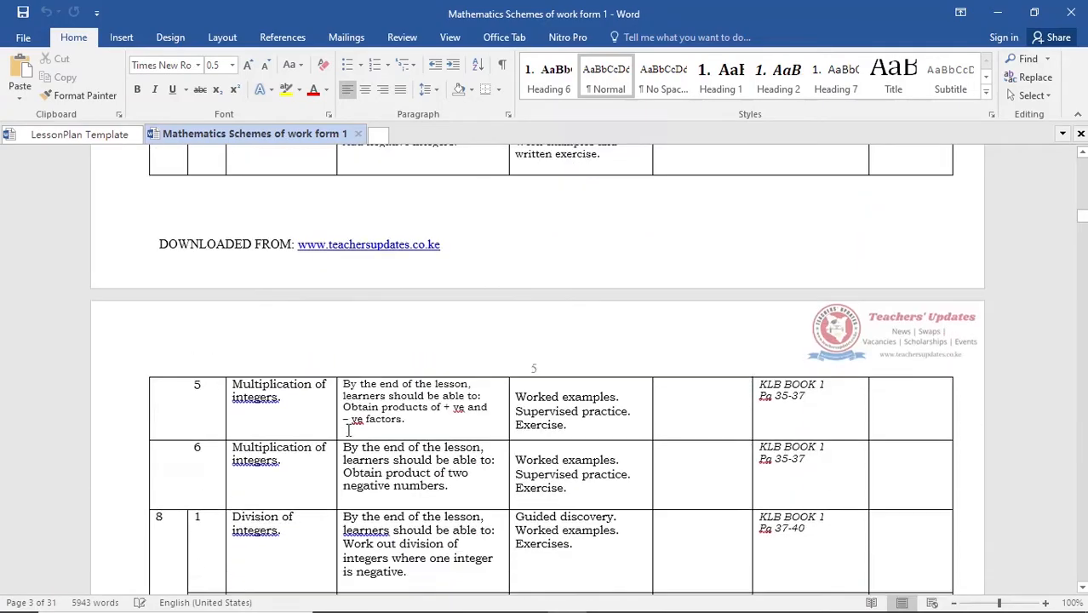
scroll(339, 408, up, 20)
scroll(289, 417, up, 15)
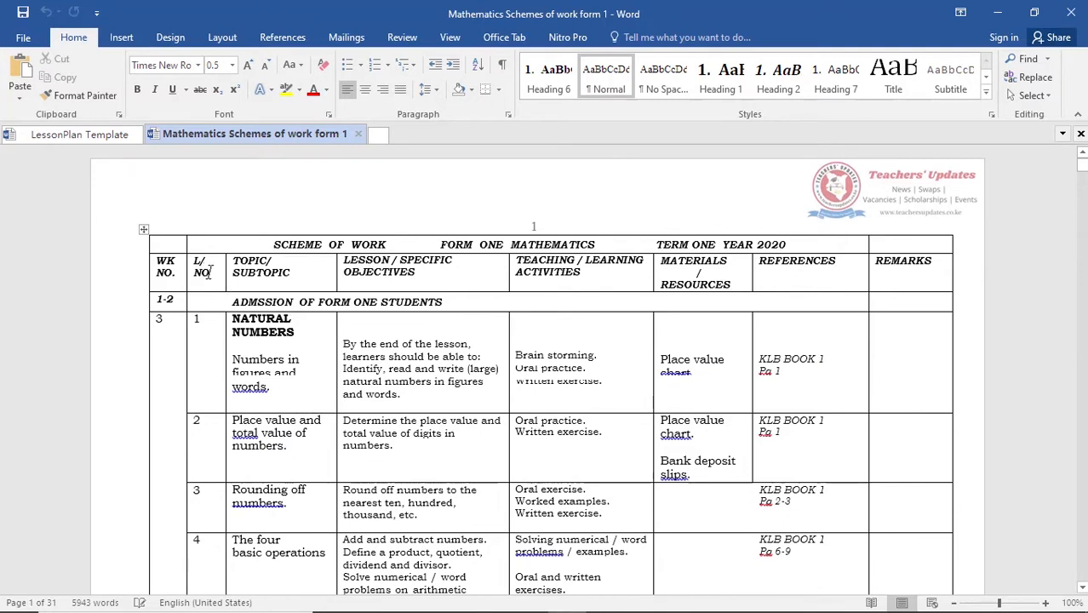
drag(210, 271, 193, 261)
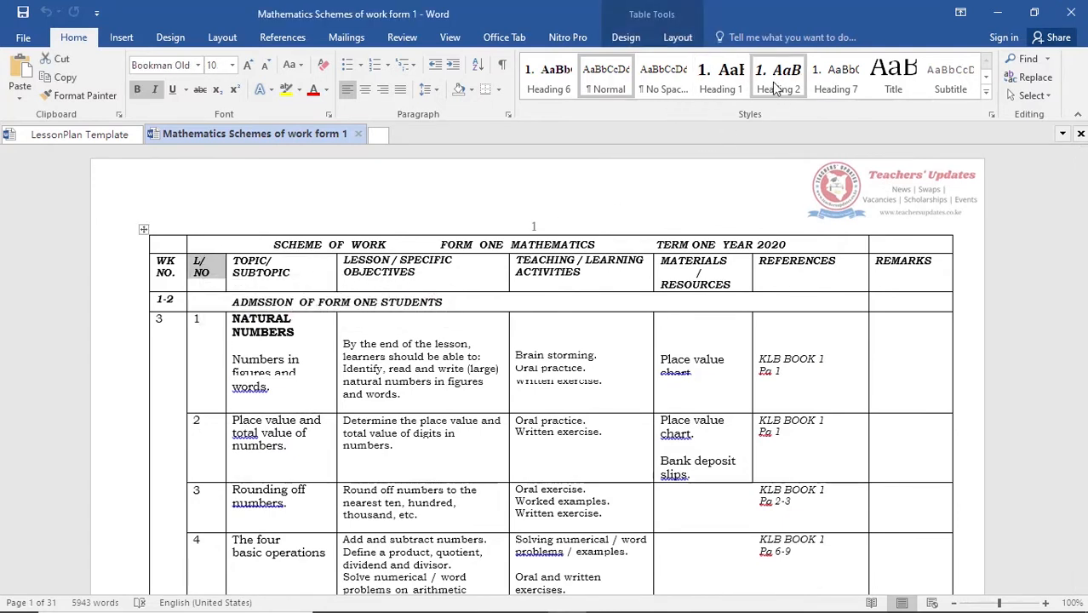
click(896, 86)
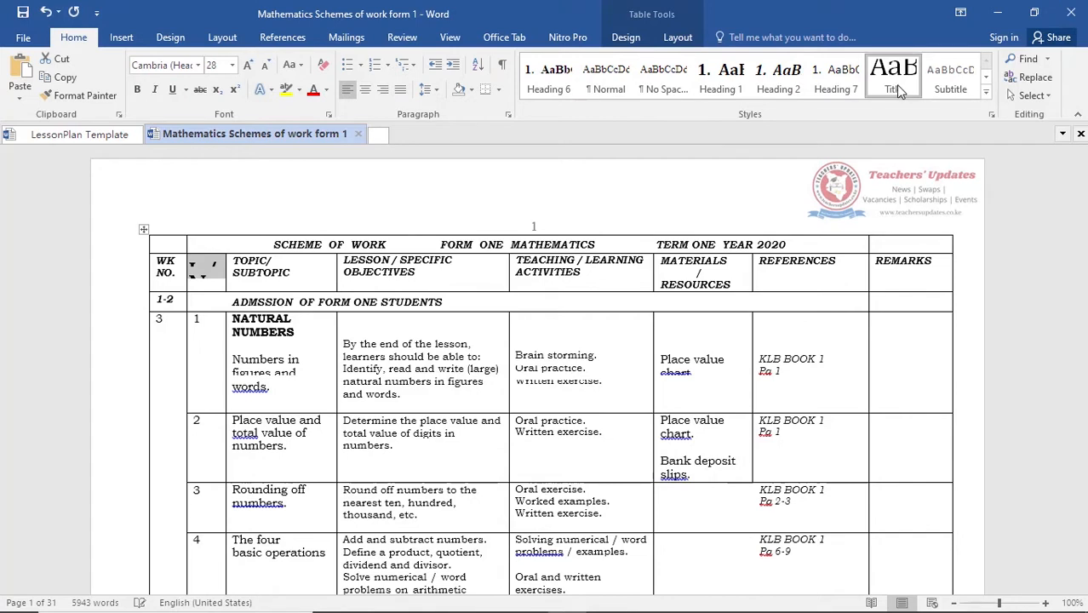
click(394, 277)
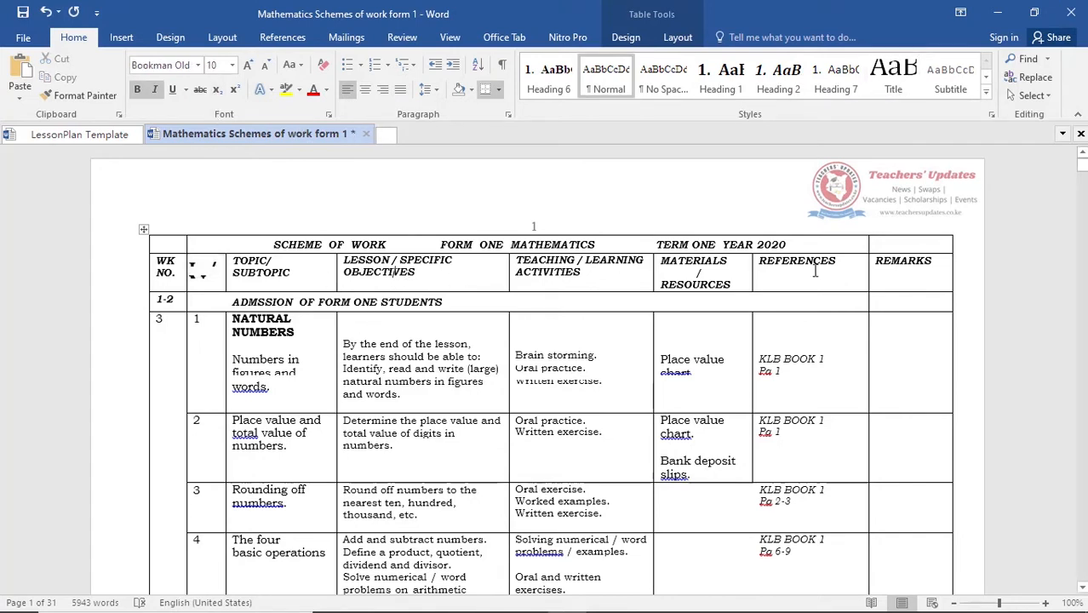
mouse_move(932, 271)
mouse_down()
mouse_move(306, 255)
mouse_move(172, 272)
mouse_up()
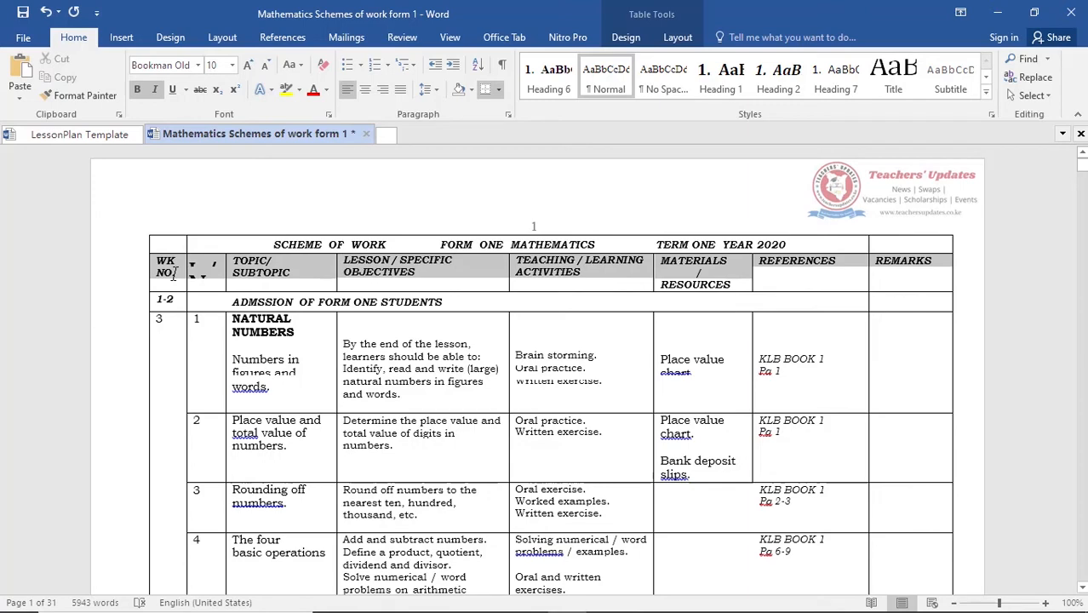
click(905, 92)
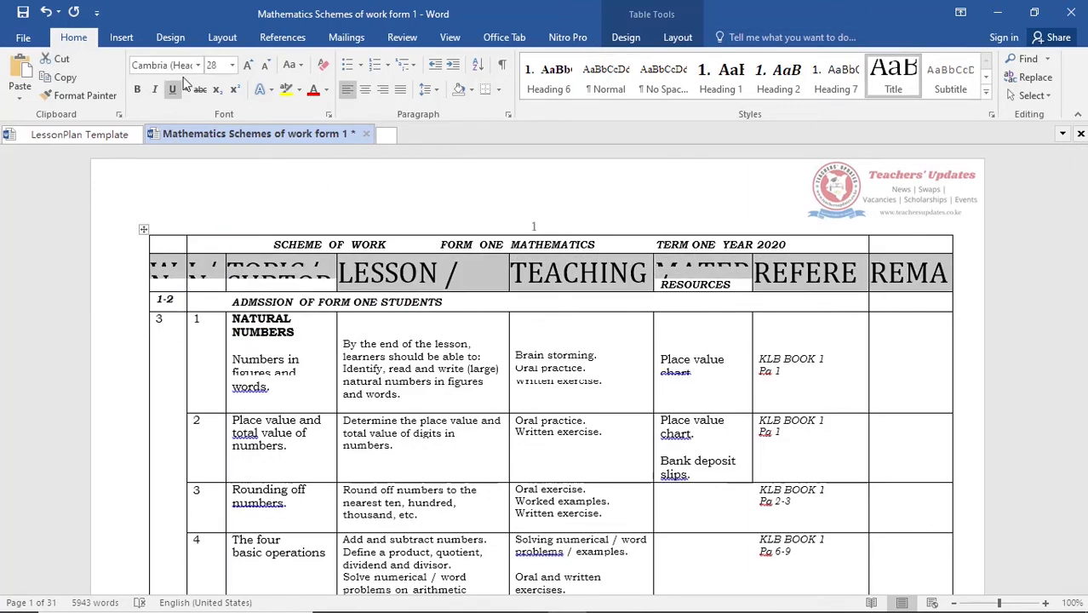
- Set the table's header row text to font size 10 and make it bold
click(233, 64)
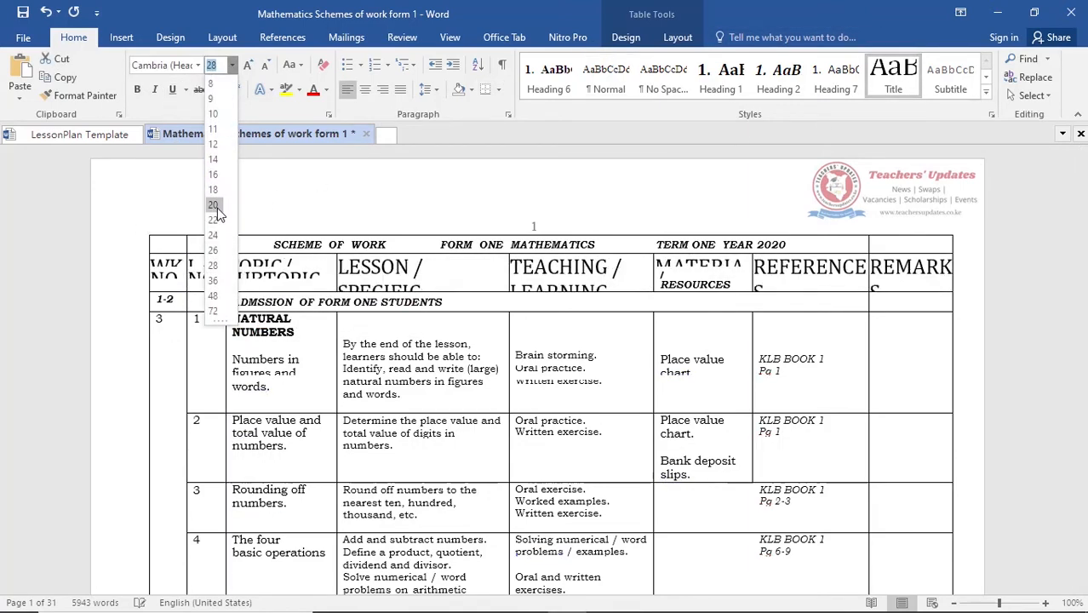
click(213, 145)
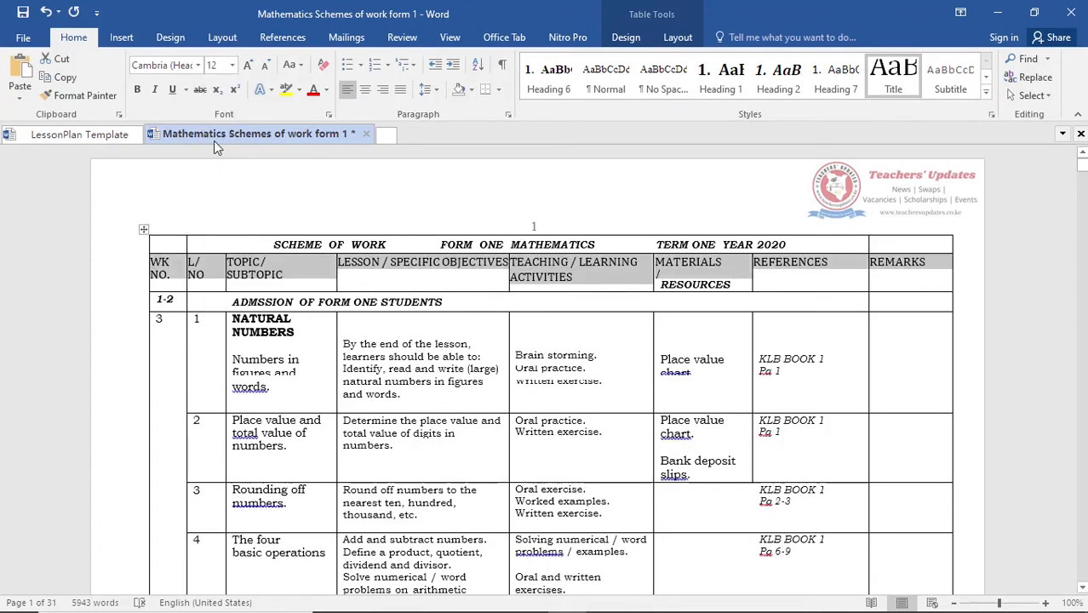
click(232, 65)
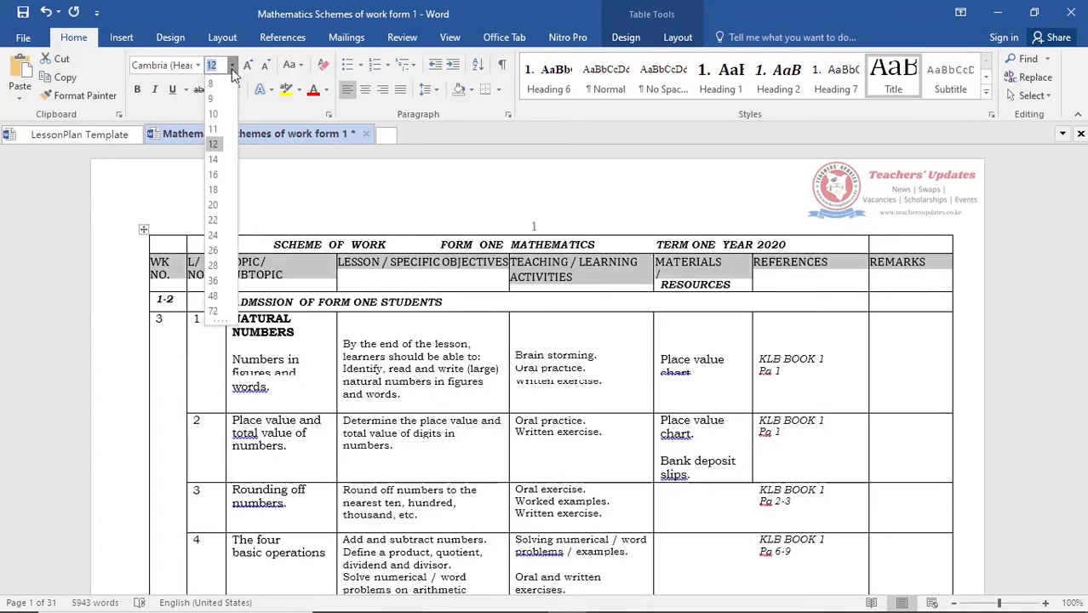
click(219, 120)
click(137, 90)
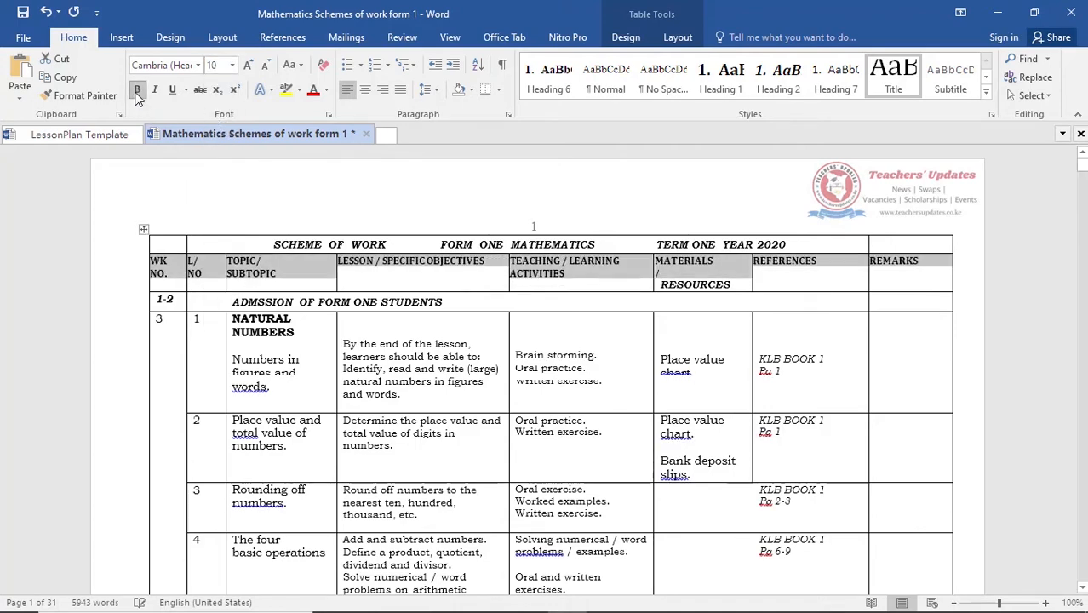
click(414, 283)
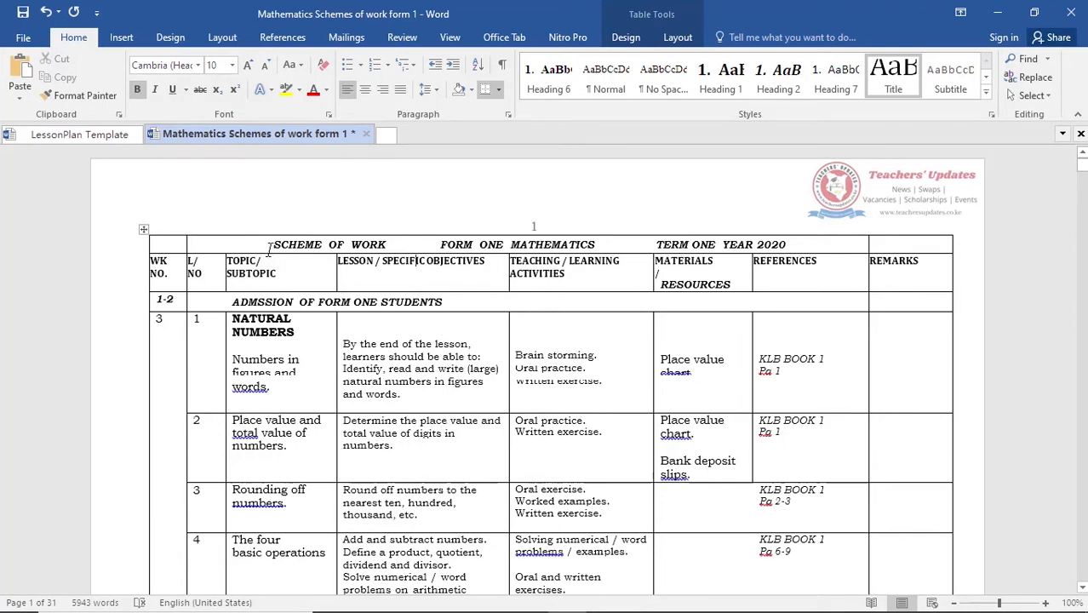
- Save the converted Mathematics Schemes of work form 1 document and close it
drag(268, 246, 801, 244)
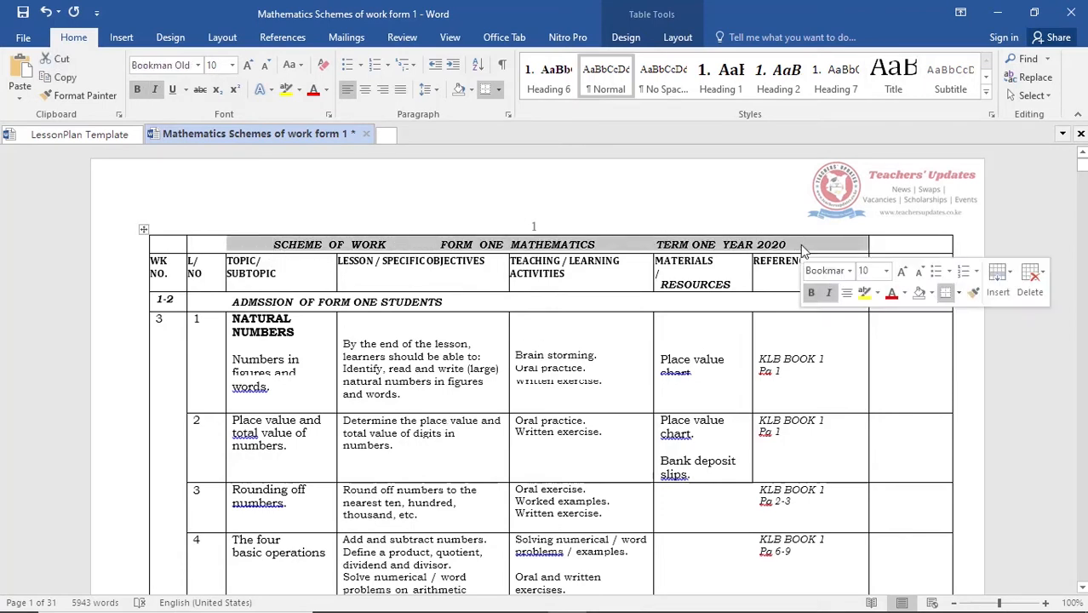
click(417, 411)
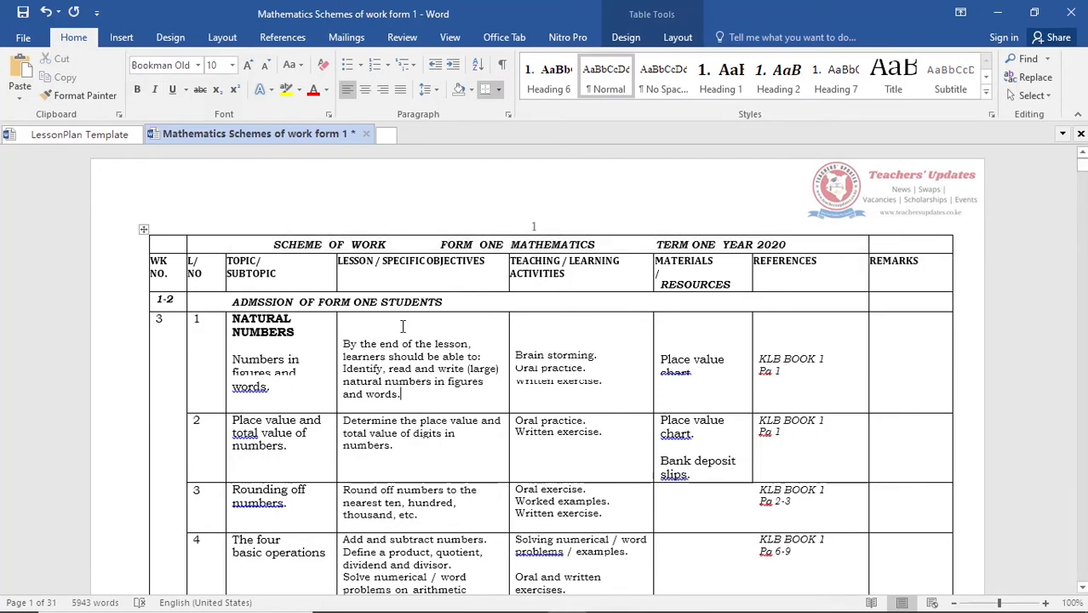
key(ctrl+s)
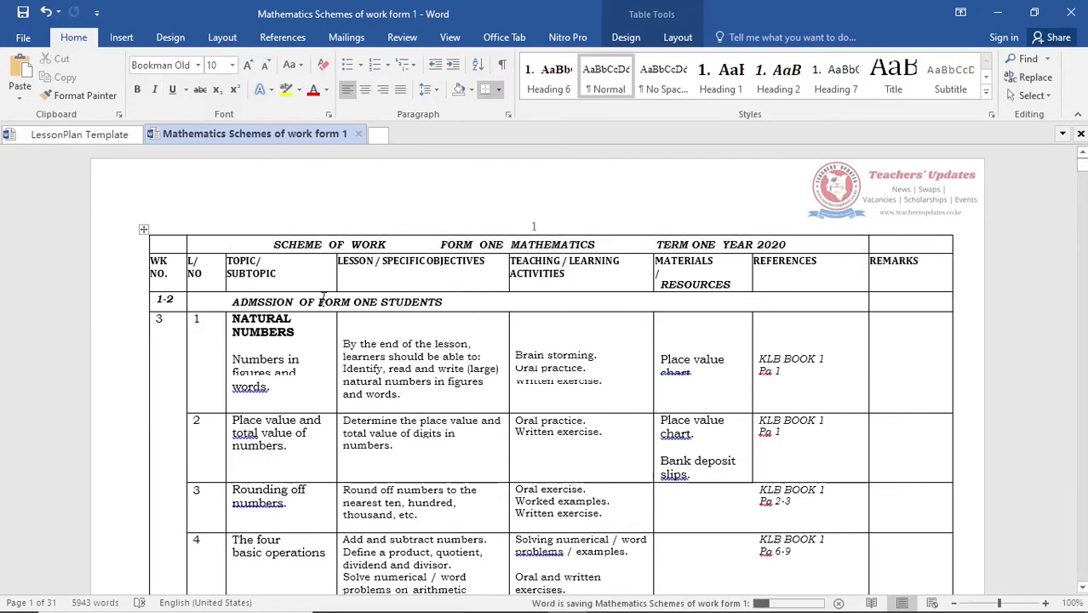
click(358, 133)
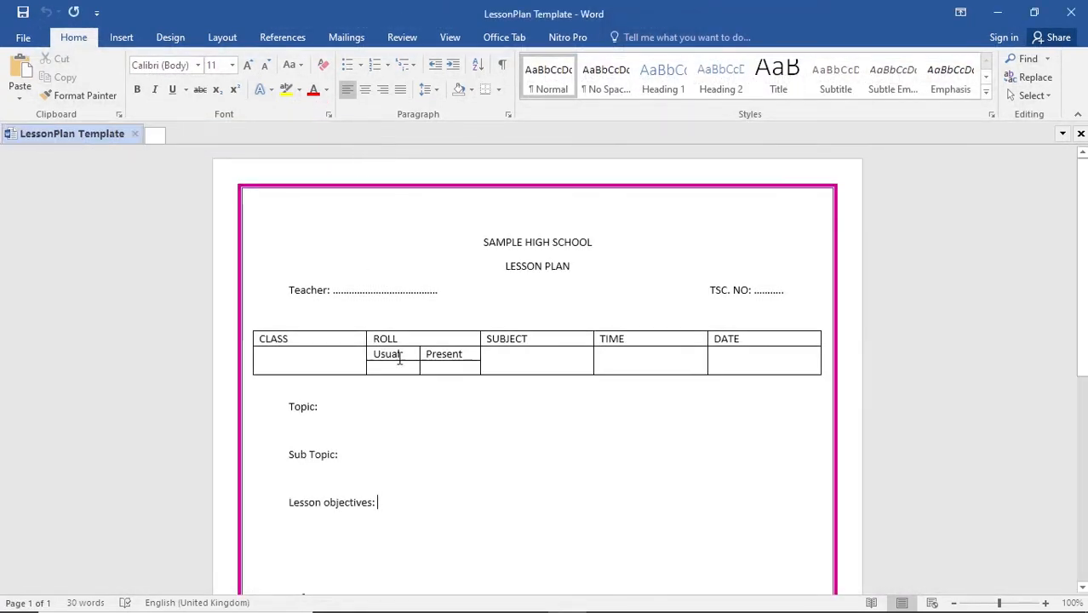
- Try to use the Mathematics Schemes of work form 1 document as the mail merge recipient list and check its merge fields
click(419, 427)
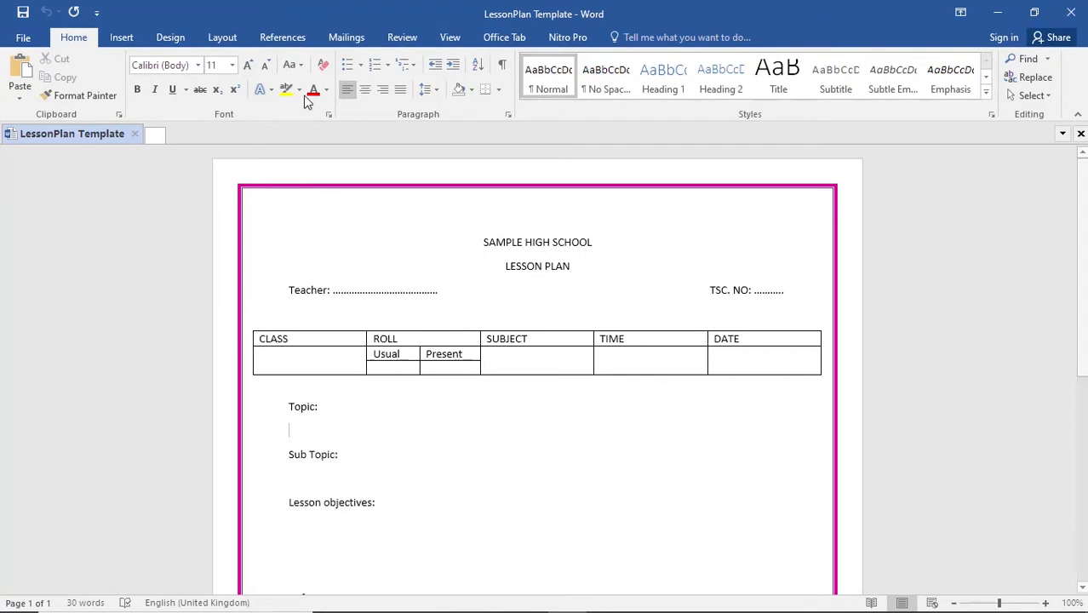
click(345, 38)
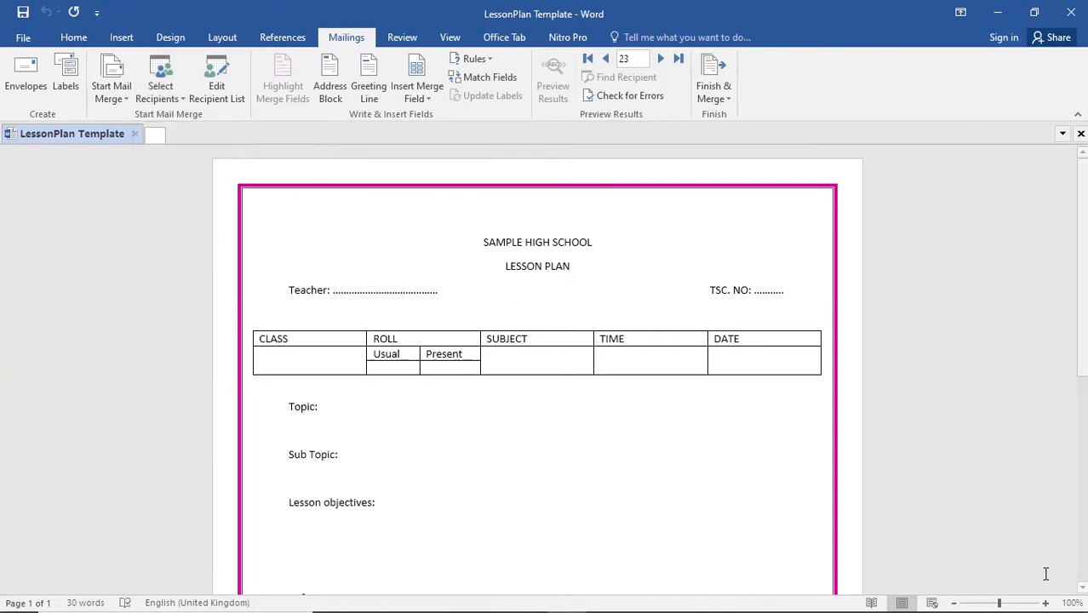
click(160, 94)
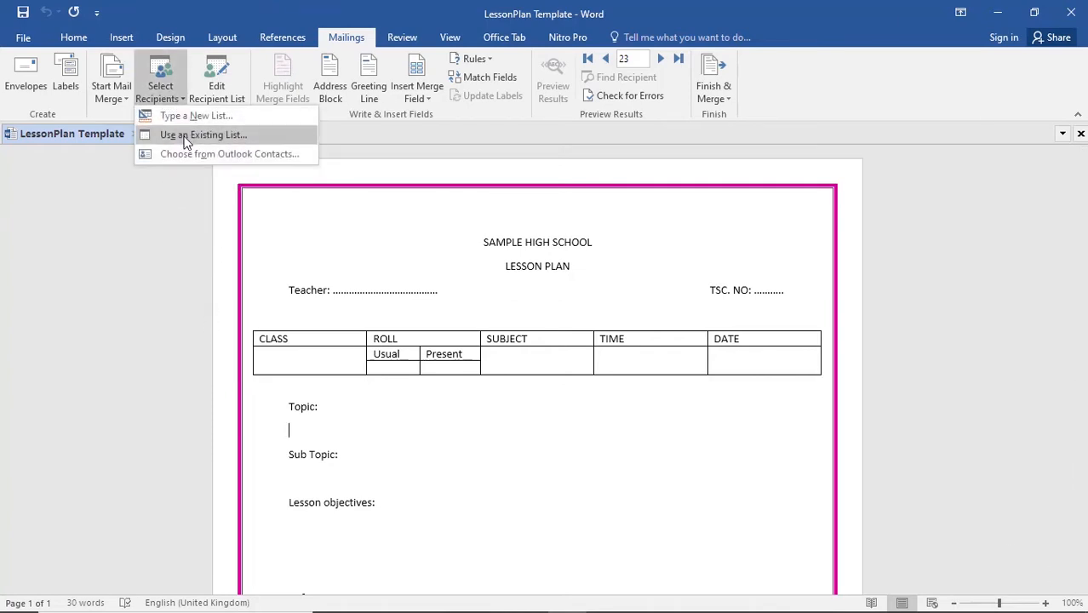
click(186, 136)
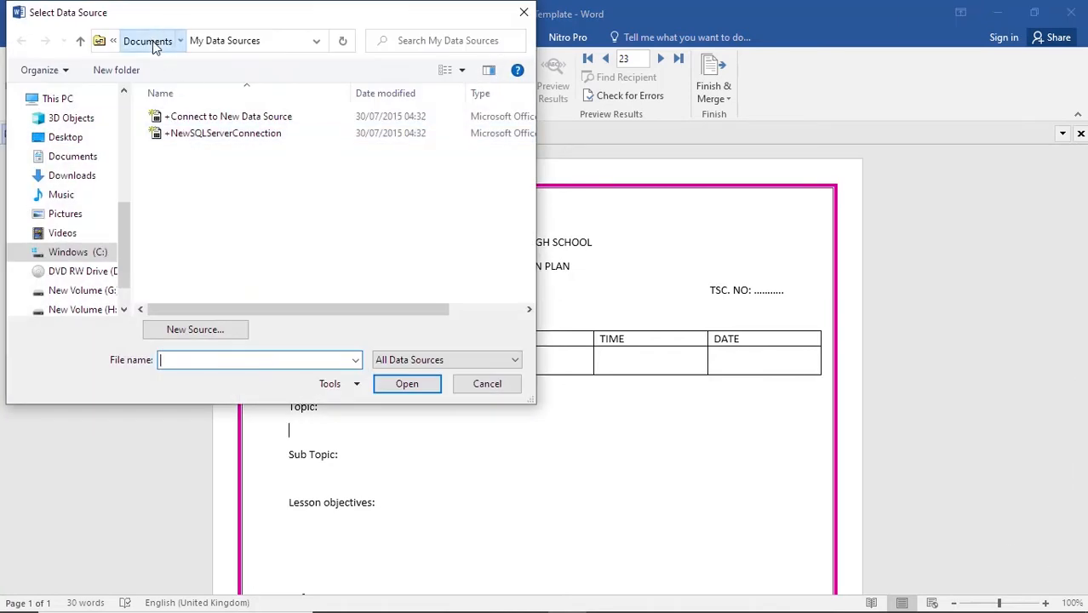
click(147, 40)
scroll(218, 238, down, 5)
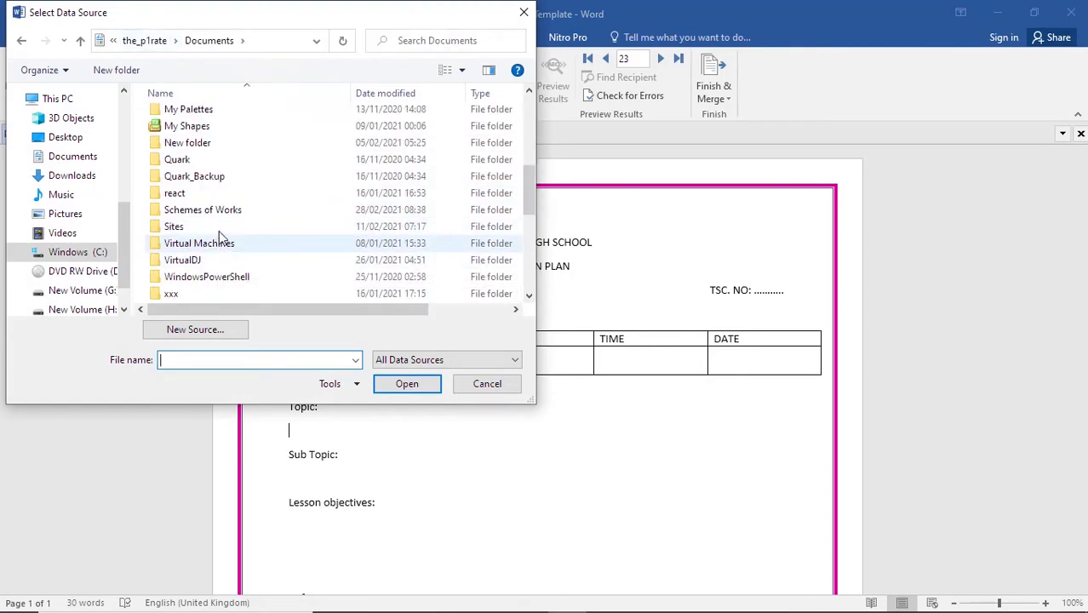
double_click(229, 211)
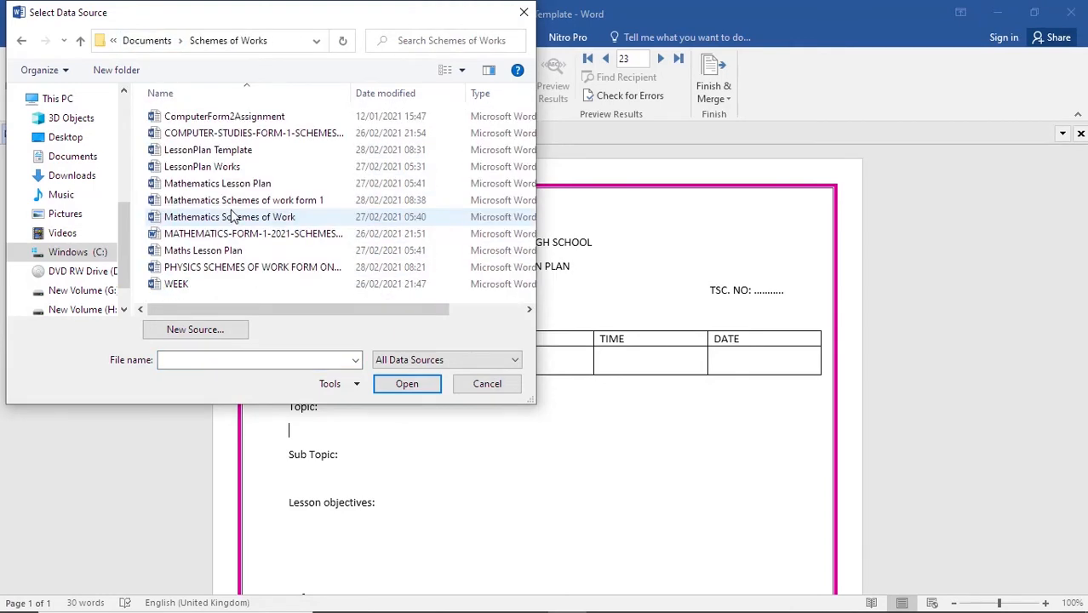
click(235, 202)
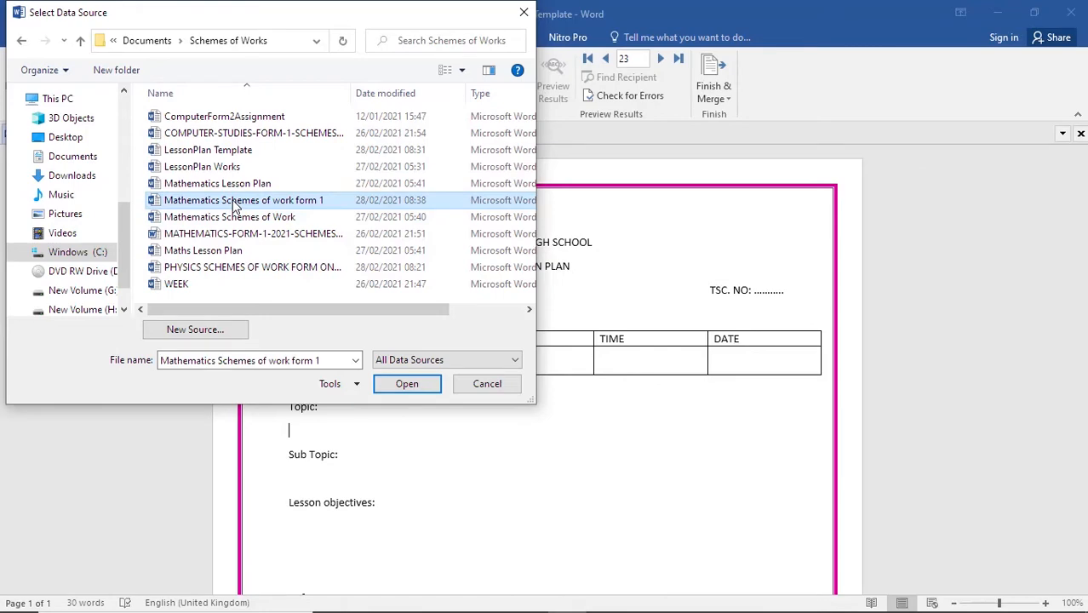
click(418, 386)
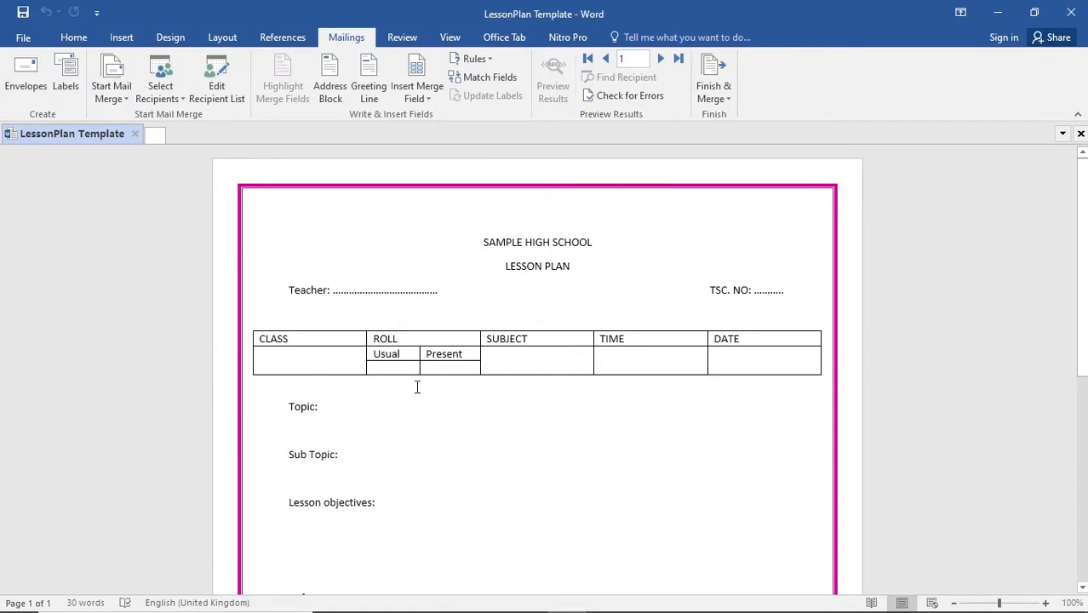
click(428, 100)
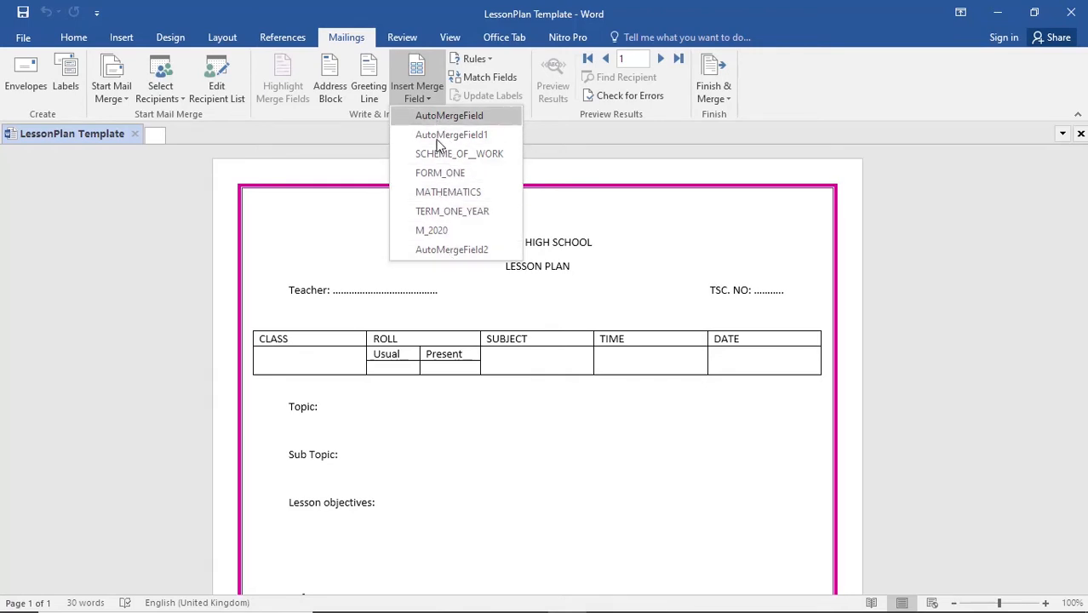
click(364, 254)
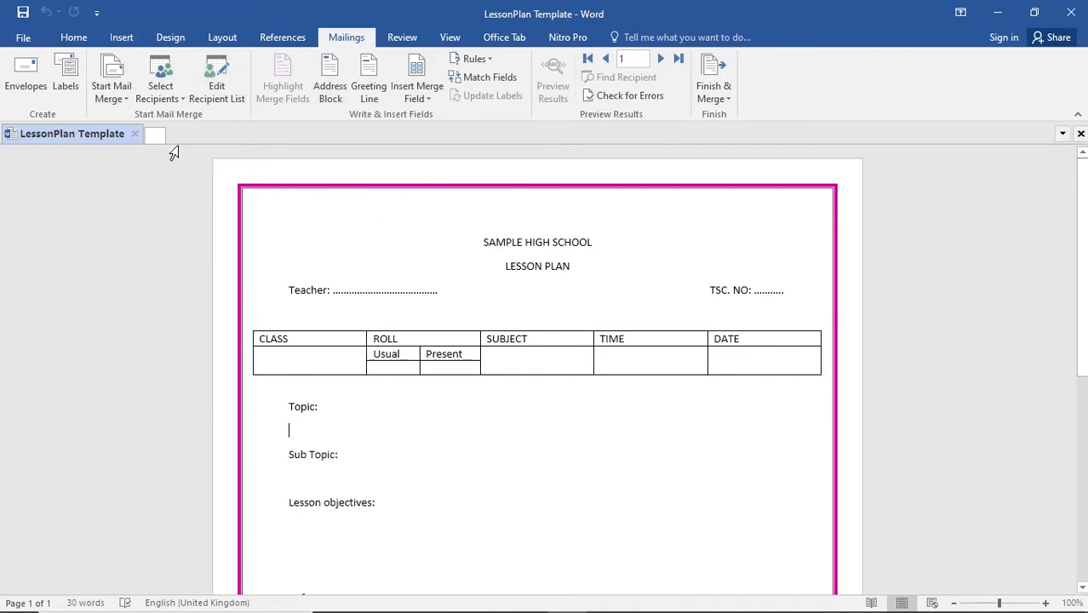
- Select the existing MATHEMATICS-FORM-1-2021-SCHEMES document in Documents > Schemes of Works as the mail merge recipient list
click(177, 97)
click(183, 134)
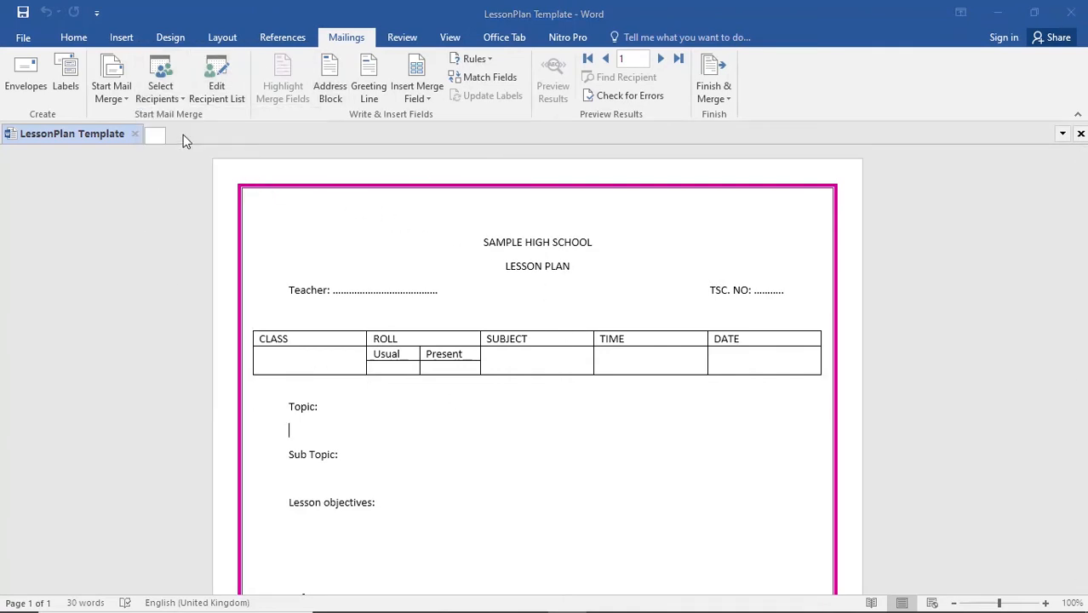
click(148, 40)
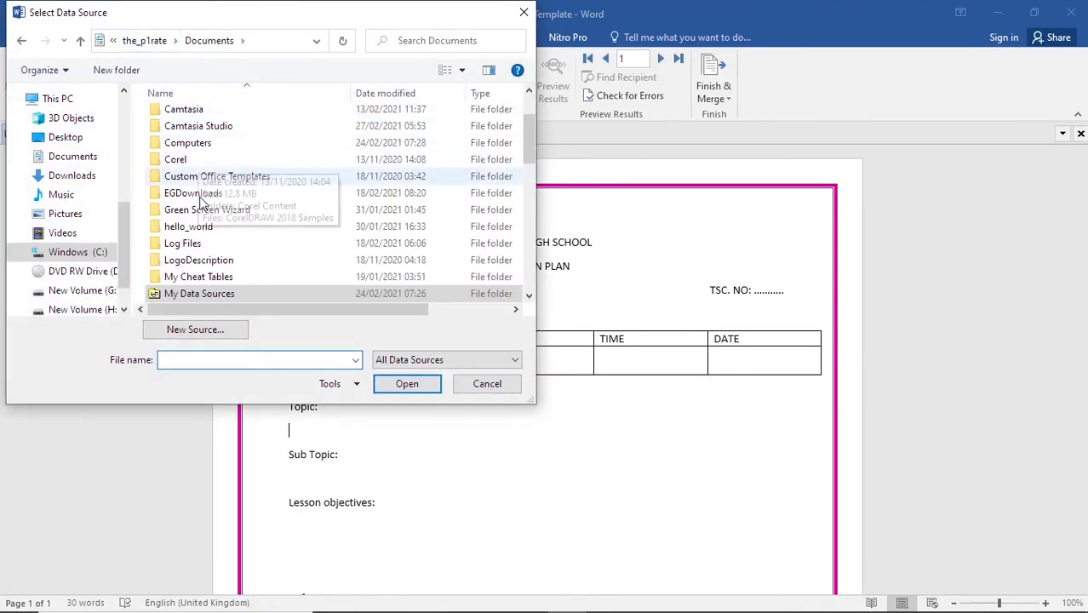
scroll(206, 244, down, 2)
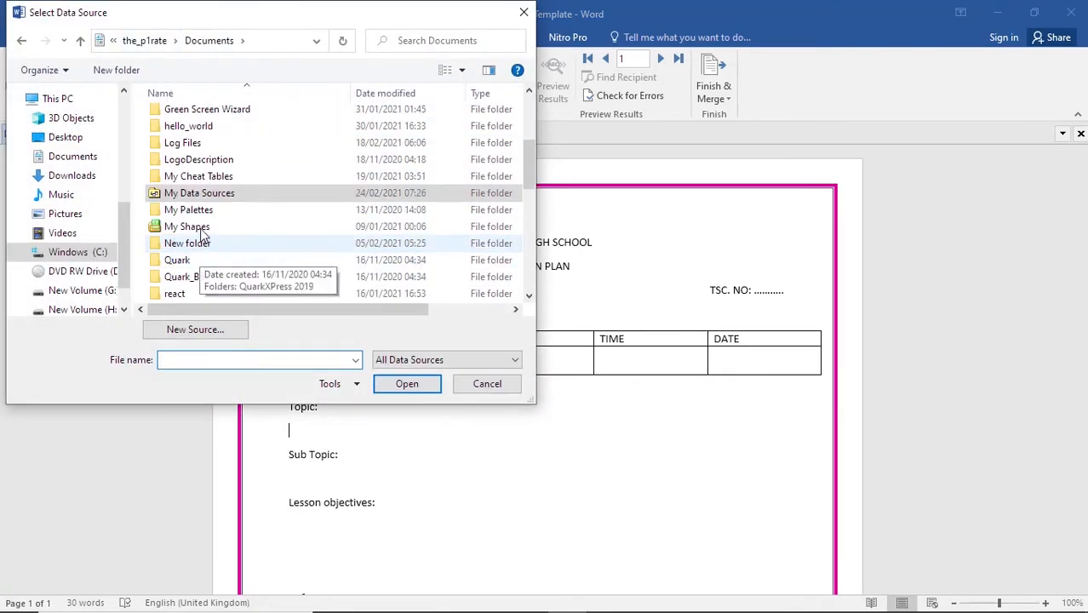
scroll(207, 207, down, 2)
double_click(207, 211)
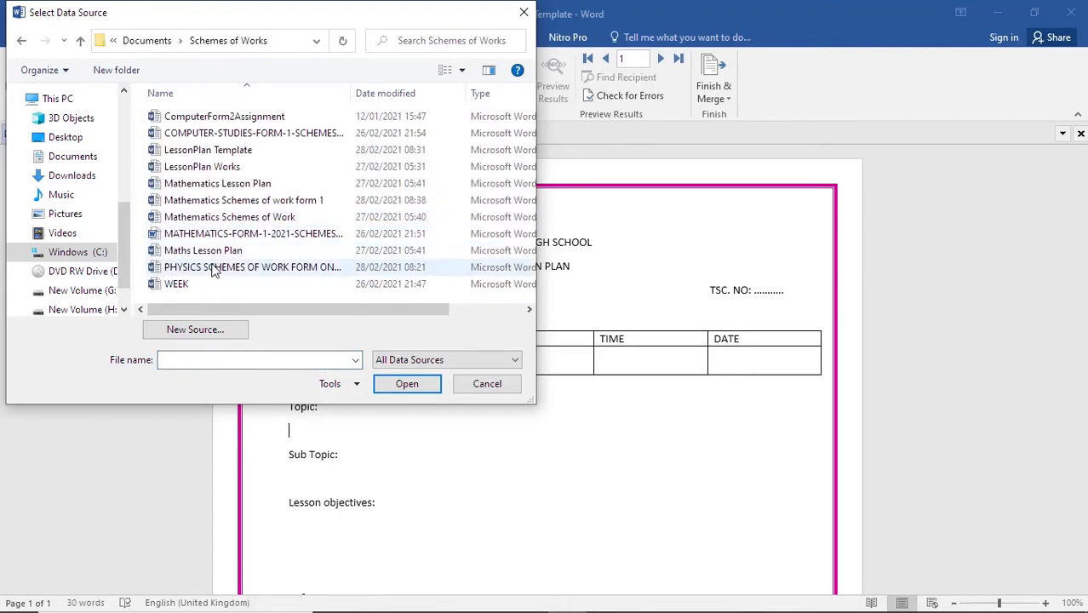
double_click(213, 235)
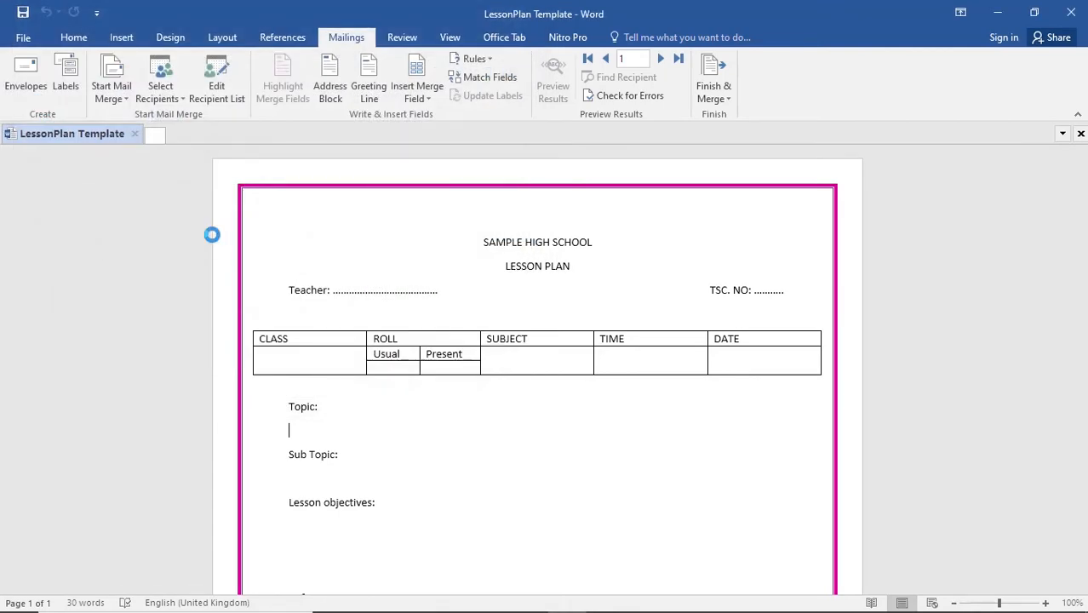
- Compare the available merge fields with the template's headings from Topic down to Remarks
click(415, 98)
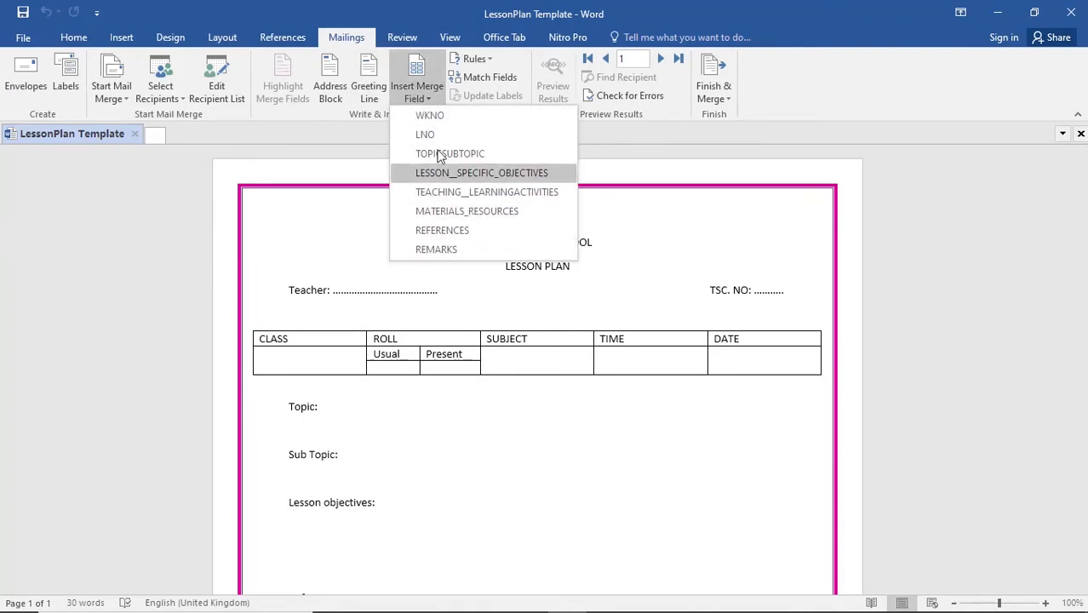
click(493, 433)
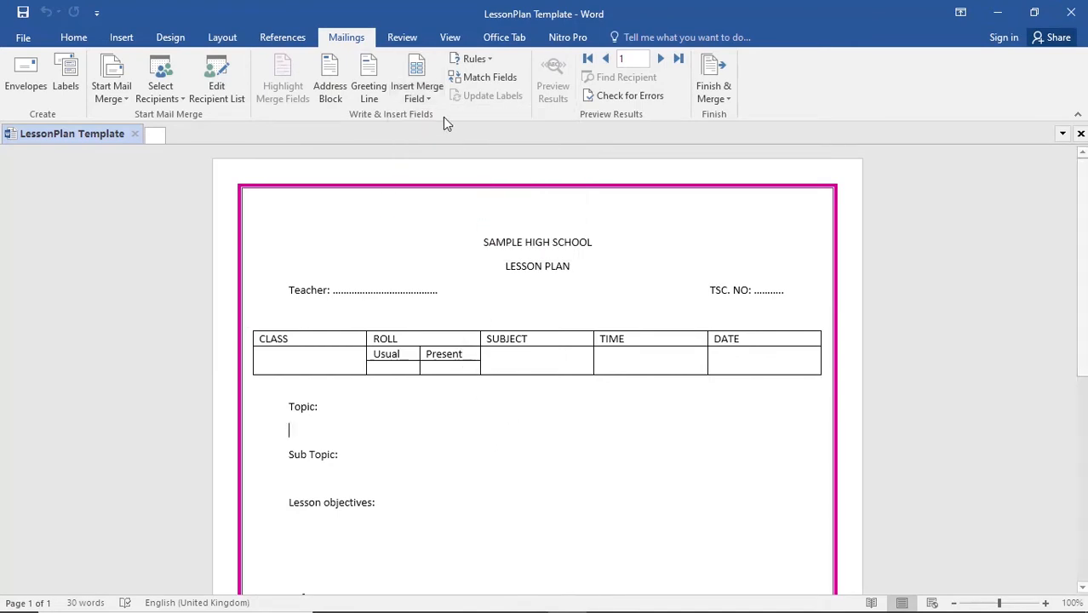
click(428, 101)
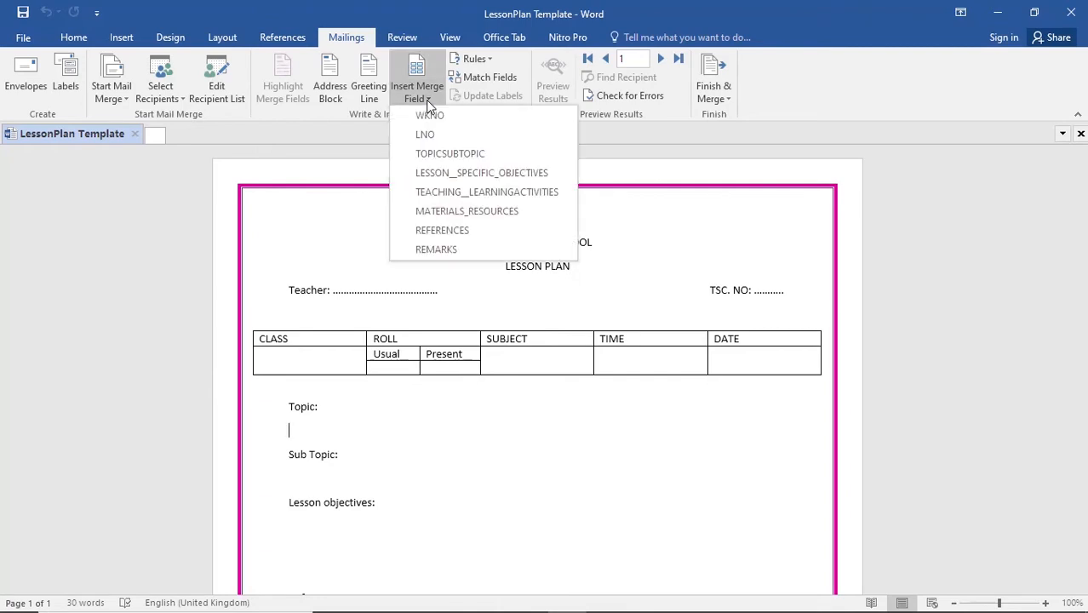
click(428, 99)
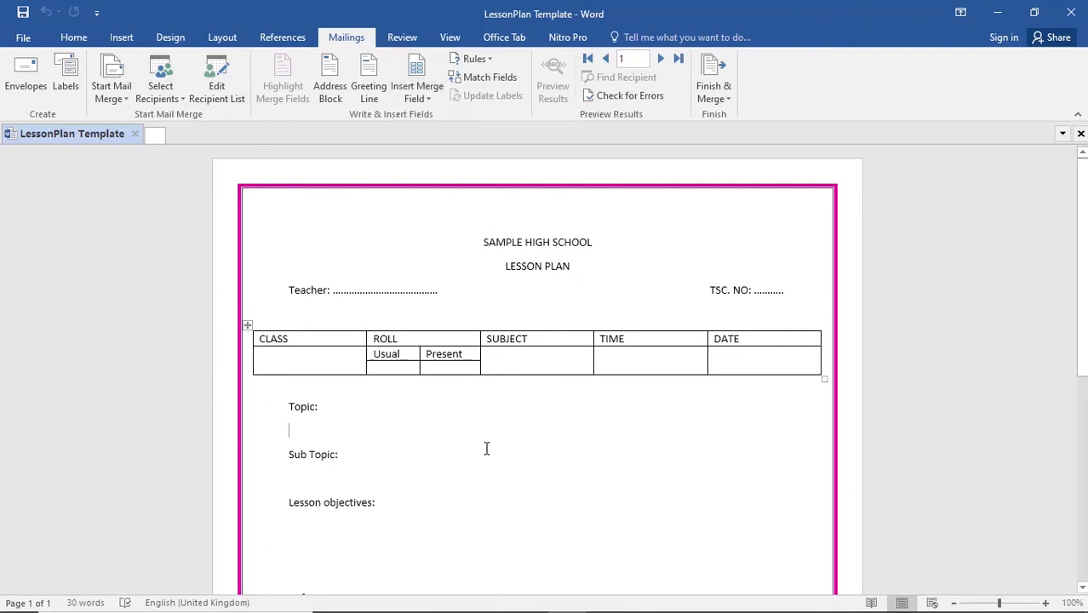
click(327, 417)
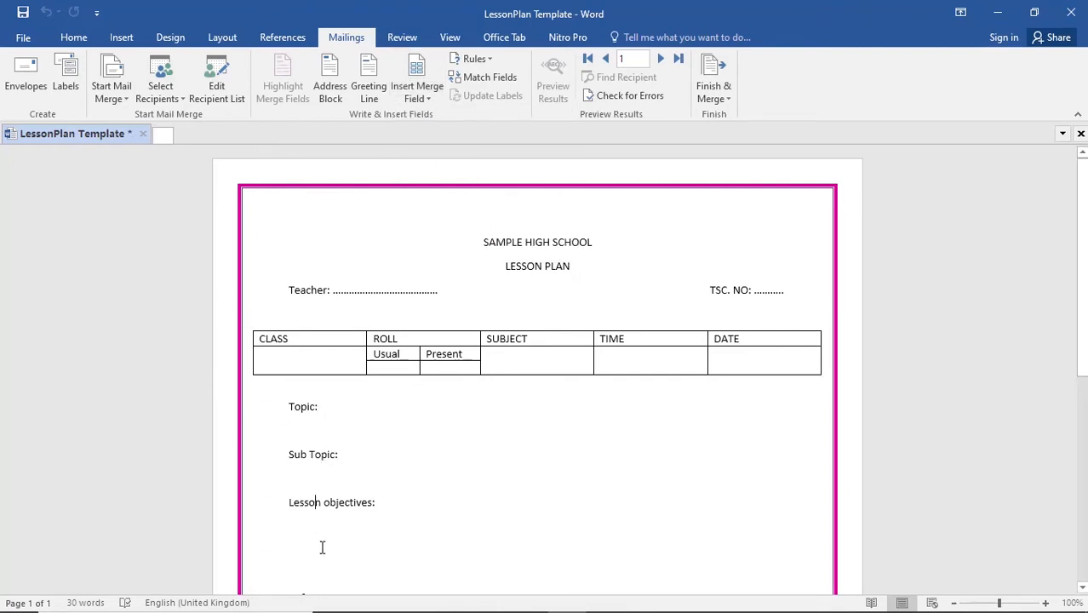
scroll(326, 545, down, 3)
click(417, 96)
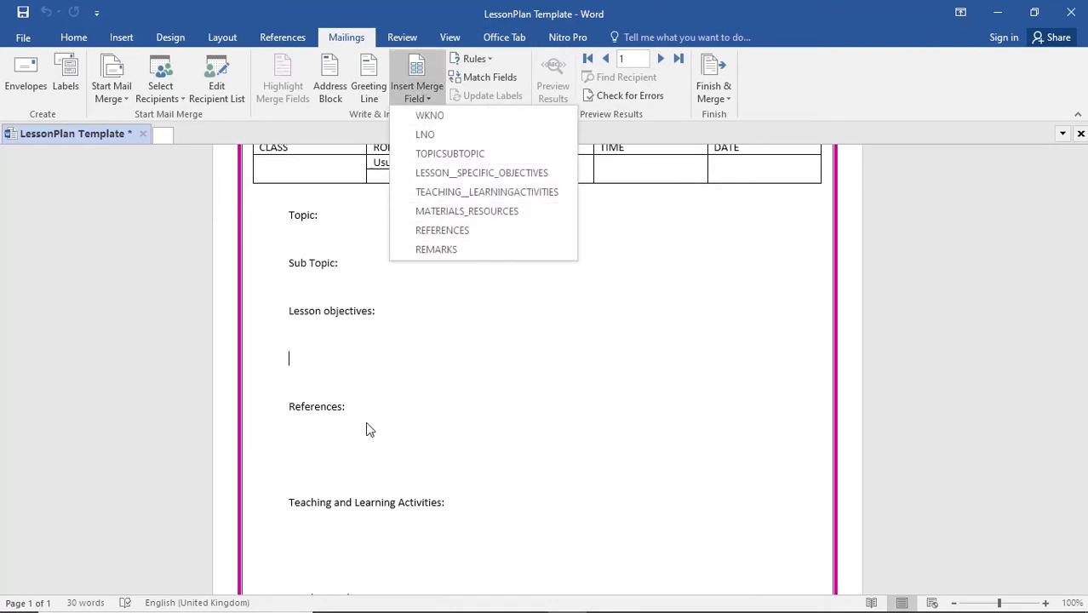
click(368, 456)
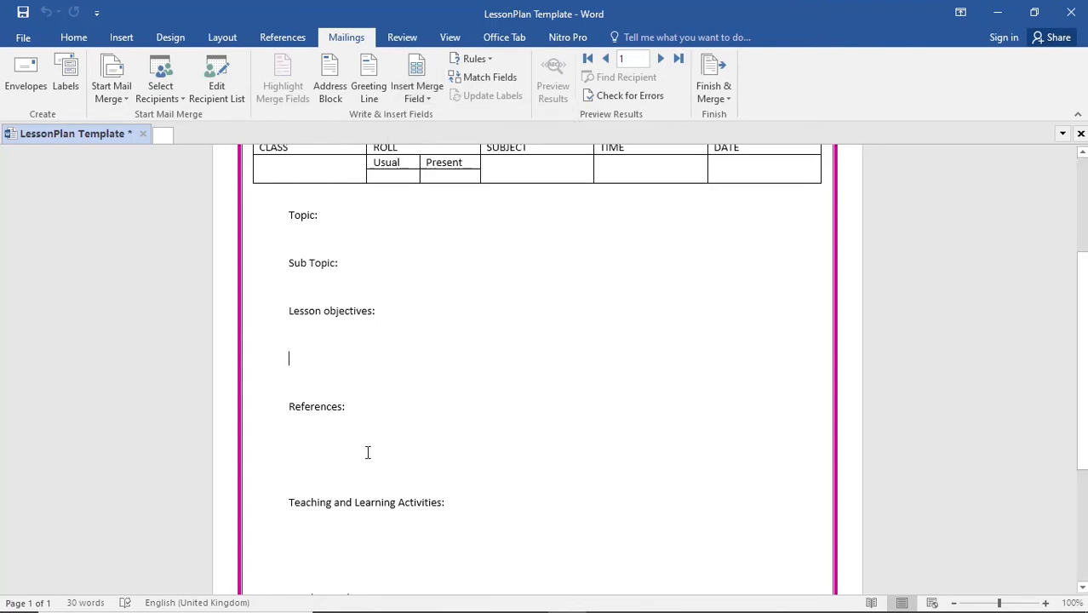
scroll(401, 455, down, 5)
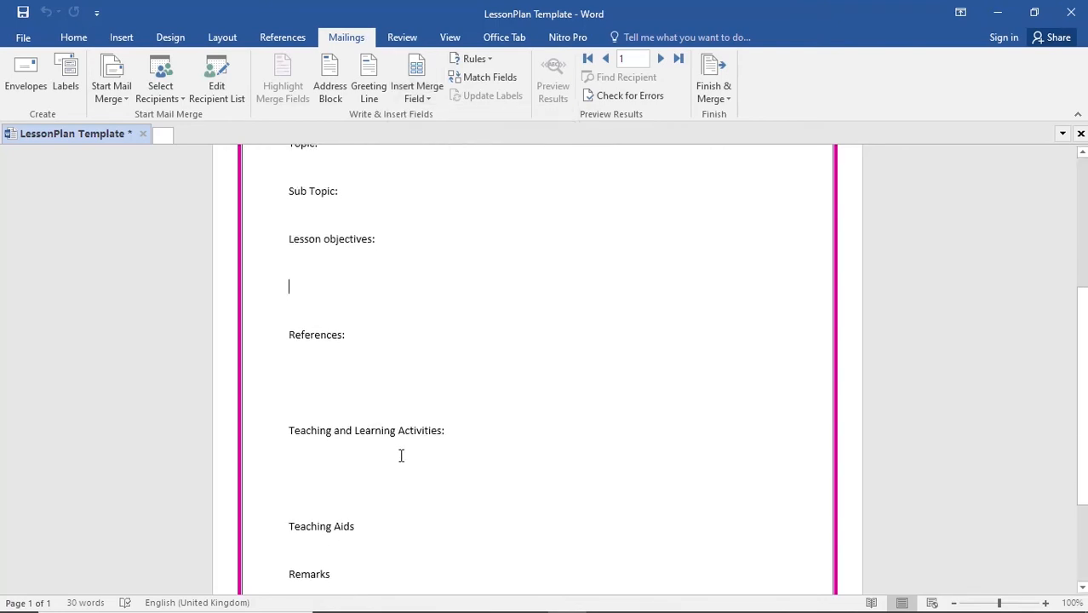
click(313, 439)
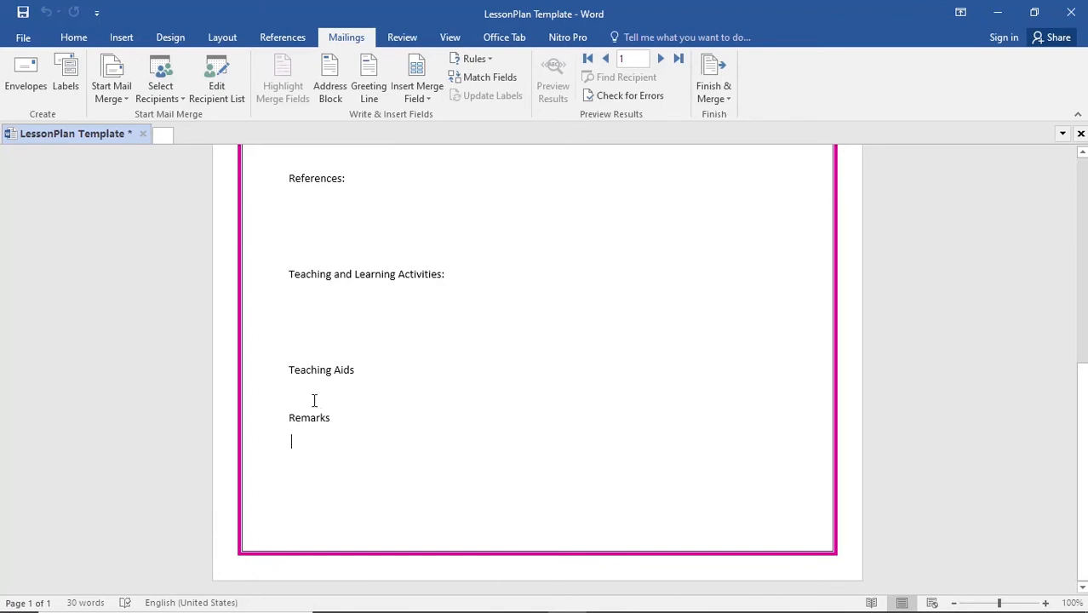
scroll(312, 281, up, 5)
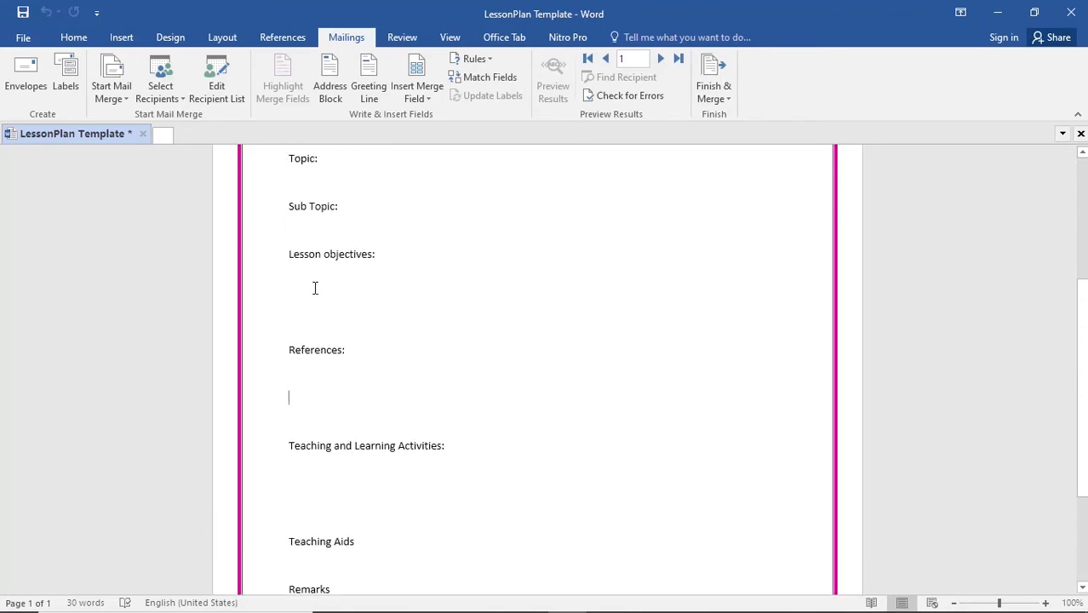
click(301, 341)
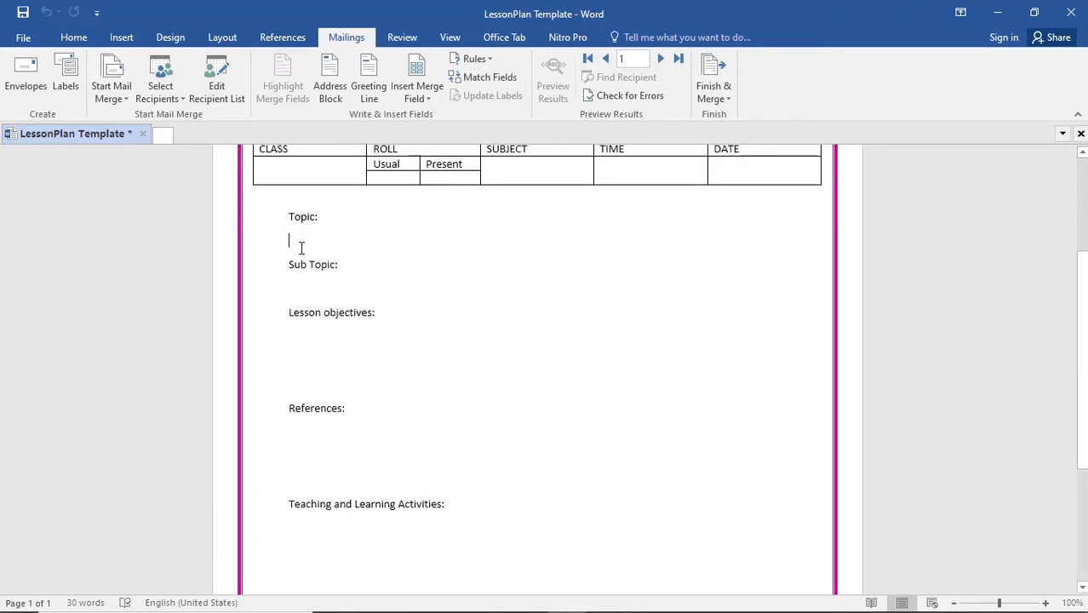
scroll(301, 247, up, 3)
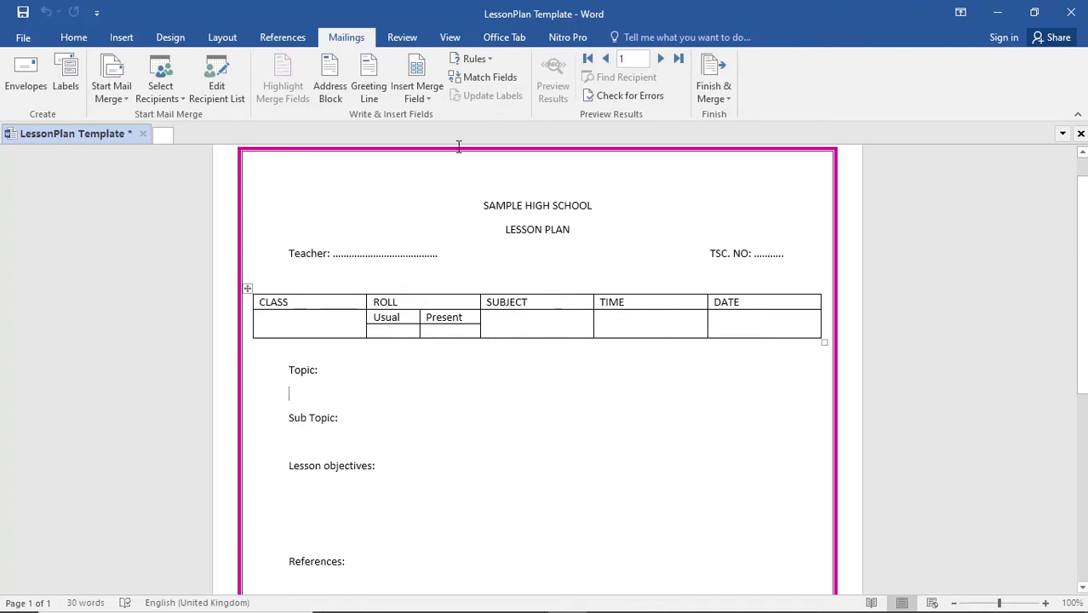
click(430, 99)
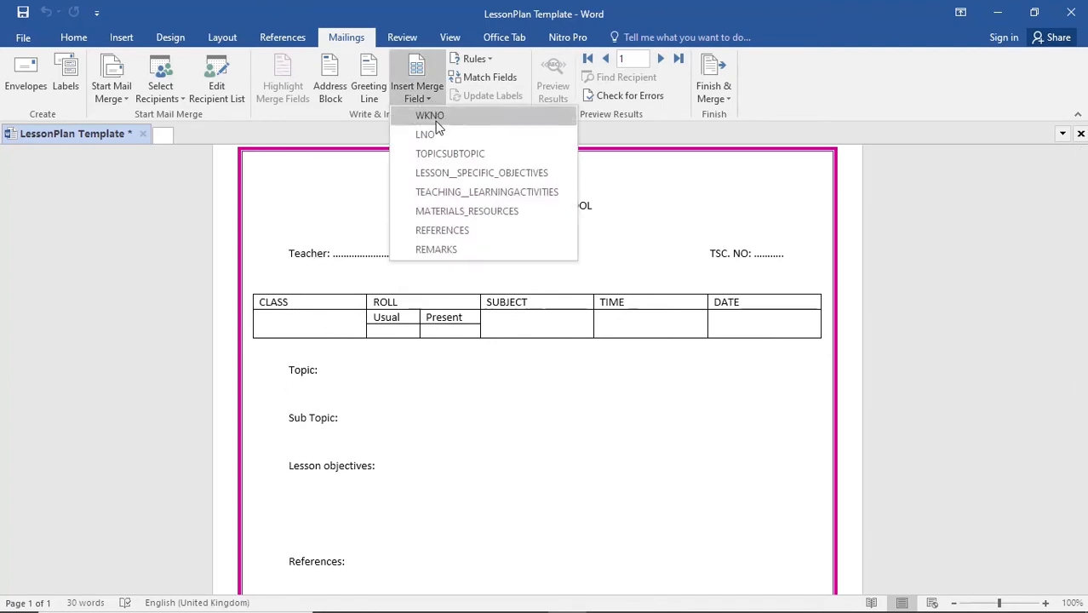
click(345, 228)
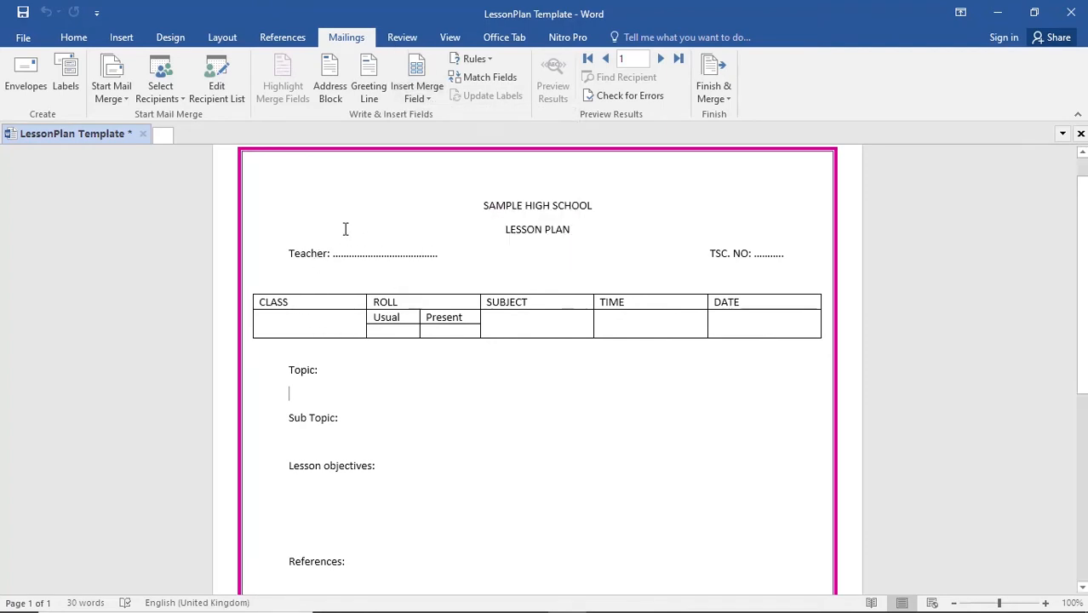
- Enter MATHEMATICS in the cell under SUBJECT in the lesson plan table
click(518, 321)
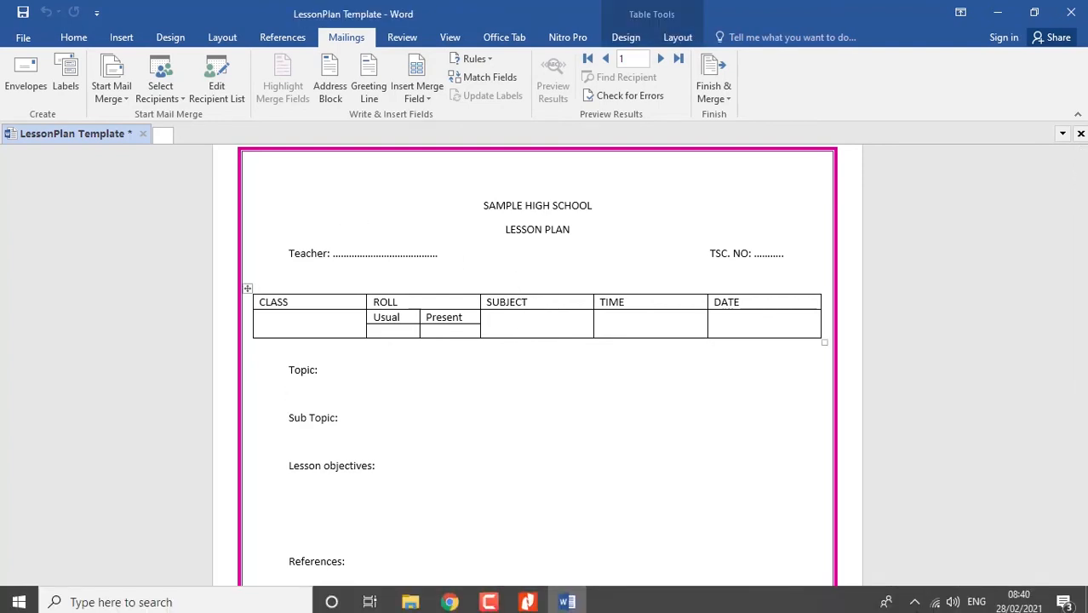
text(MATHEMA)
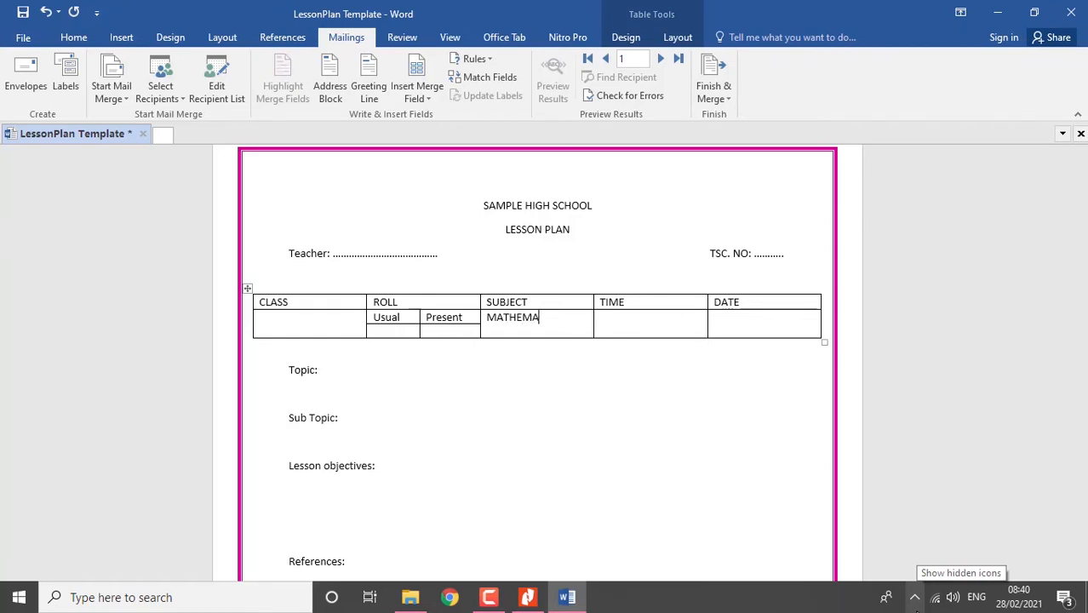
text(CS)
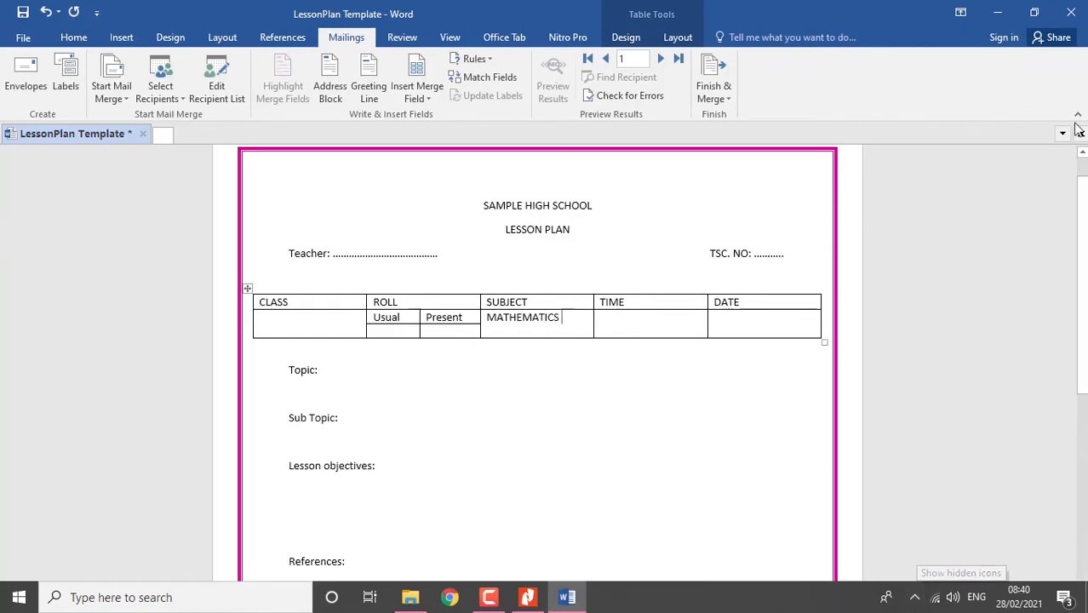
click(677, 327)
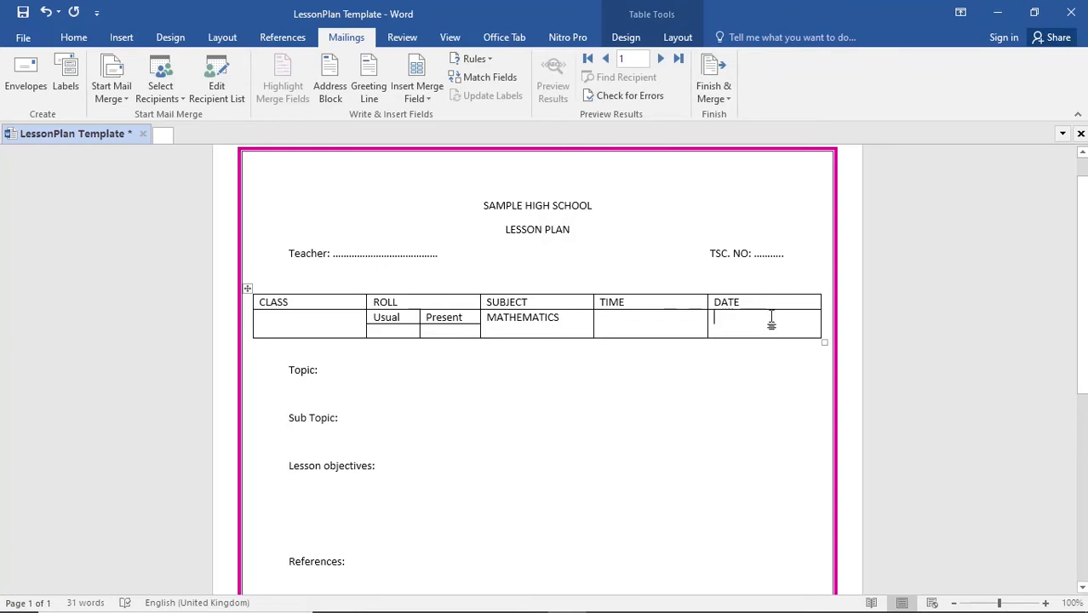
- Enter FORM 1 YELLOW in the cell under CLASS in the lesson plan table
click(317, 322)
text(FKIR)
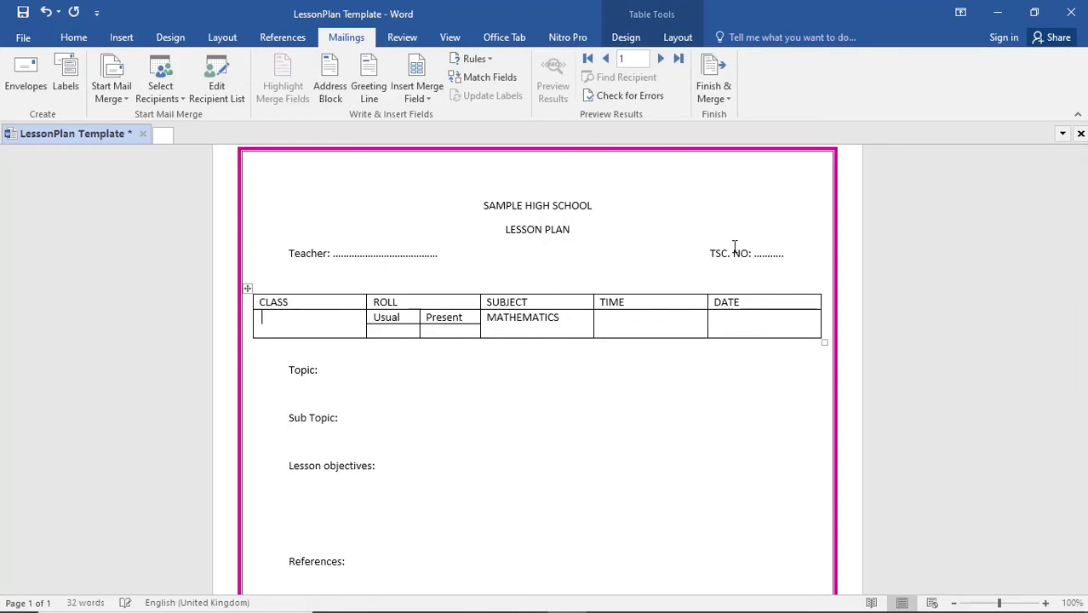
text(FKOR,M)
key(BackSpace)
key(BackSpace)
key(BackSpace)
text(FORM )
text(1 YELLKOW)
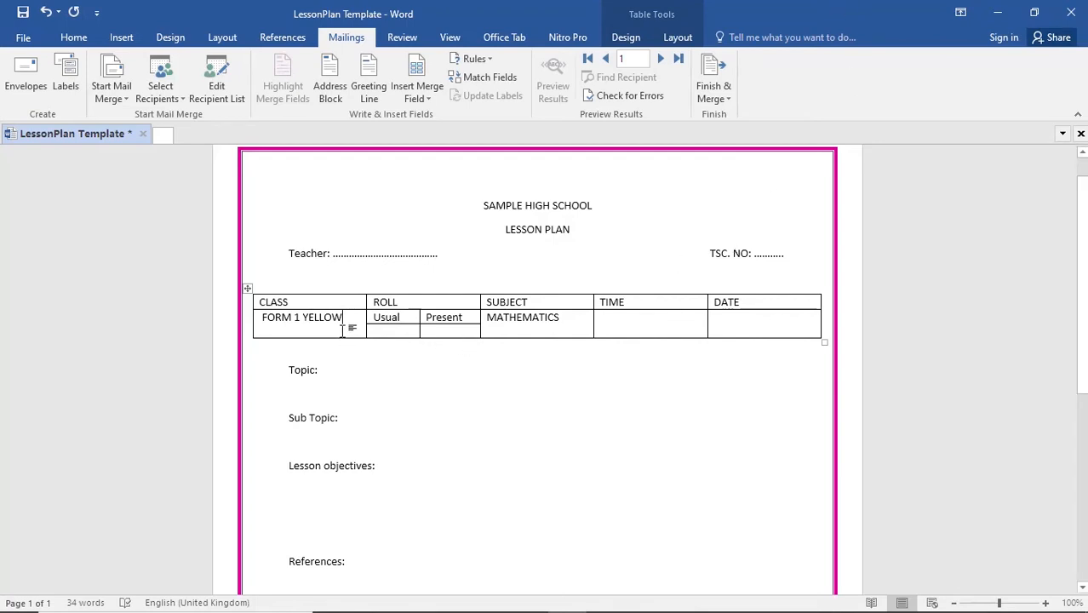
- Insert the TOPICSUBTOPIC merge field on the line below the Topic heading
click(417, 254)
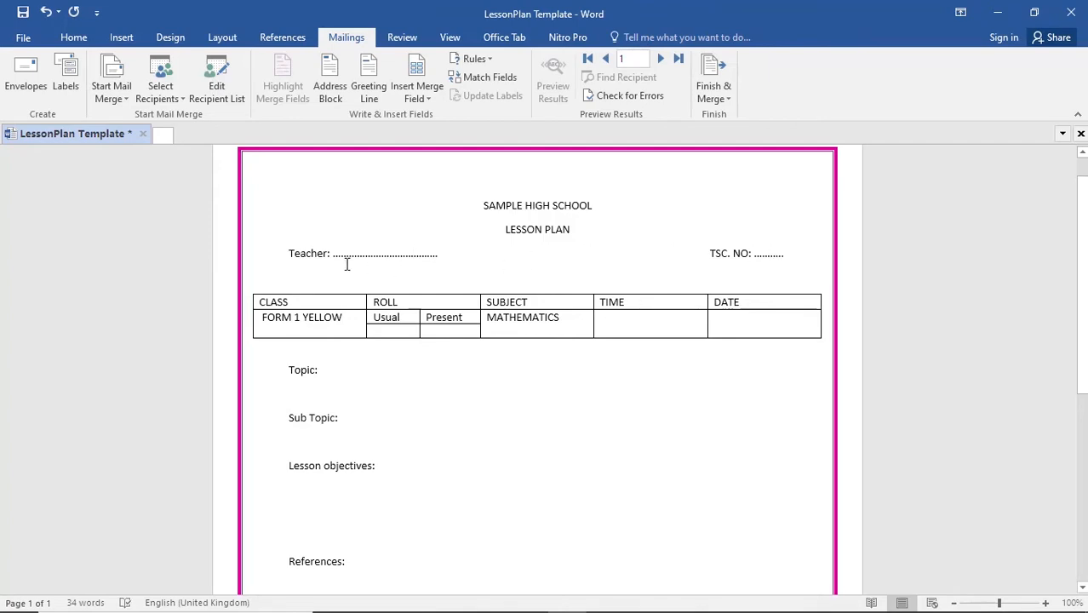
scroll(434, 376, down, 1)
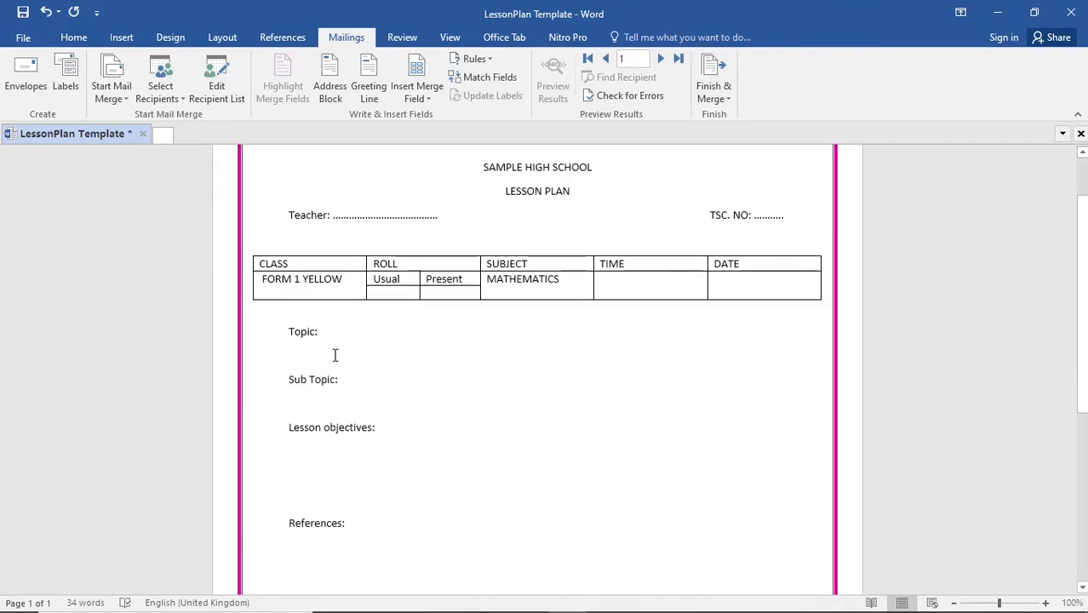
click(427, 97)
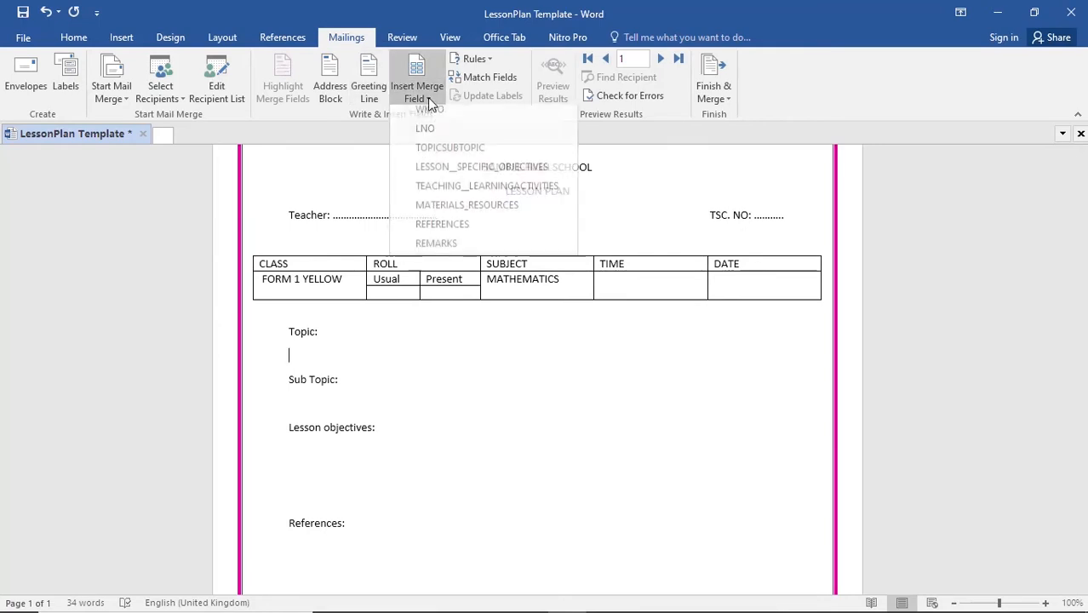
click(442, 154)
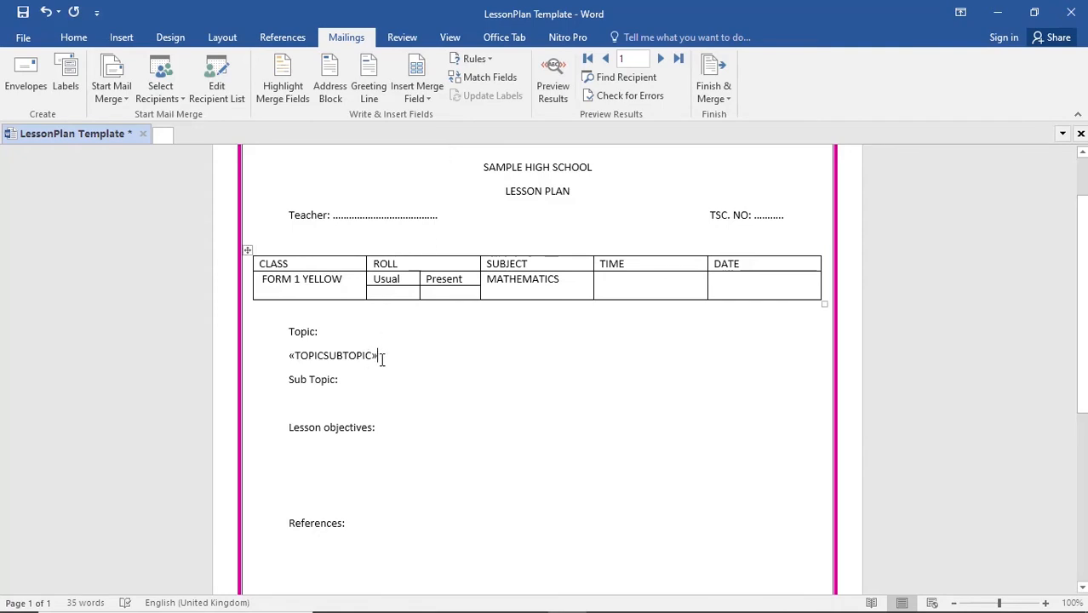
drag(384, 358, 280, 352)
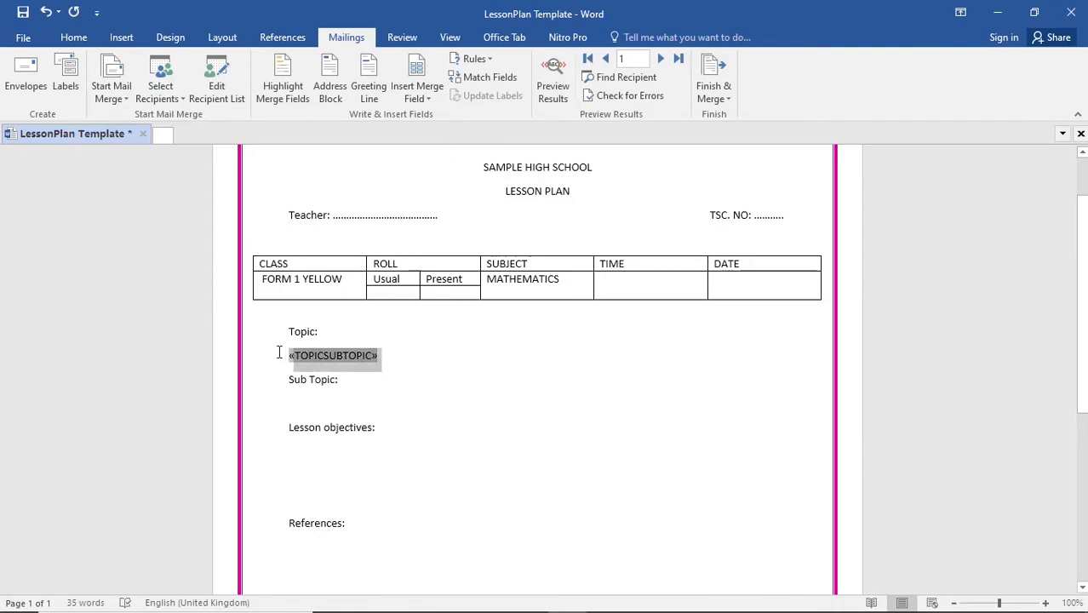
click(421, 381)
click(345, 353)
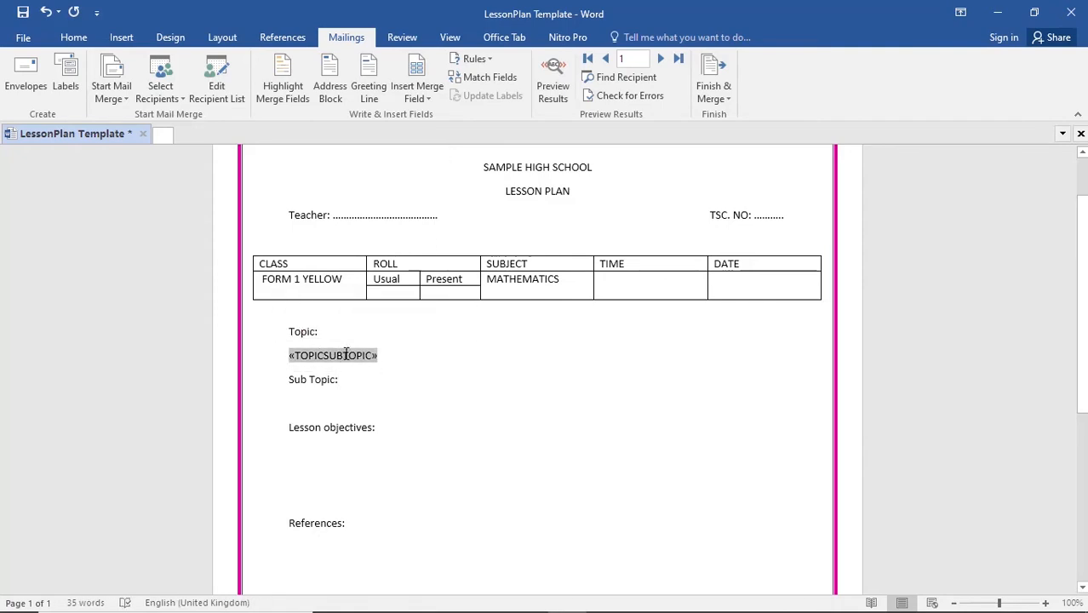
- Insert the TOPICSUBTOPIC merge field on the line below the Sub Topic heading as well
click(321, 404)
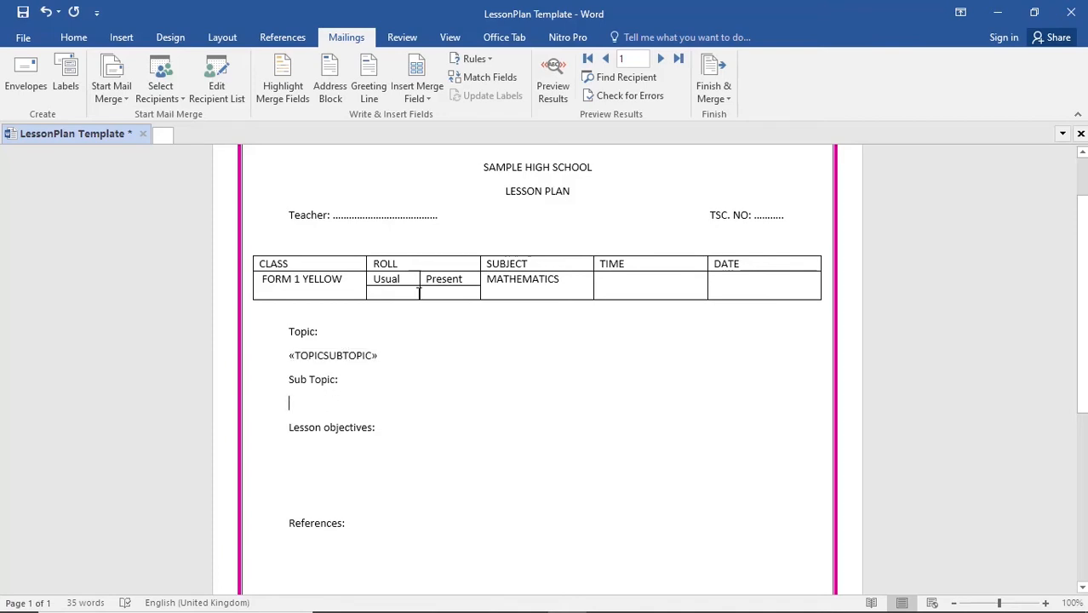
click(428, 94)
click(434, 155)
- Insert the LESSON__SPECIFIC_OBJECTIVES merge field under Lesson objectives and remove the blank lines above and below it
click(335, 475)
click(429, 95)
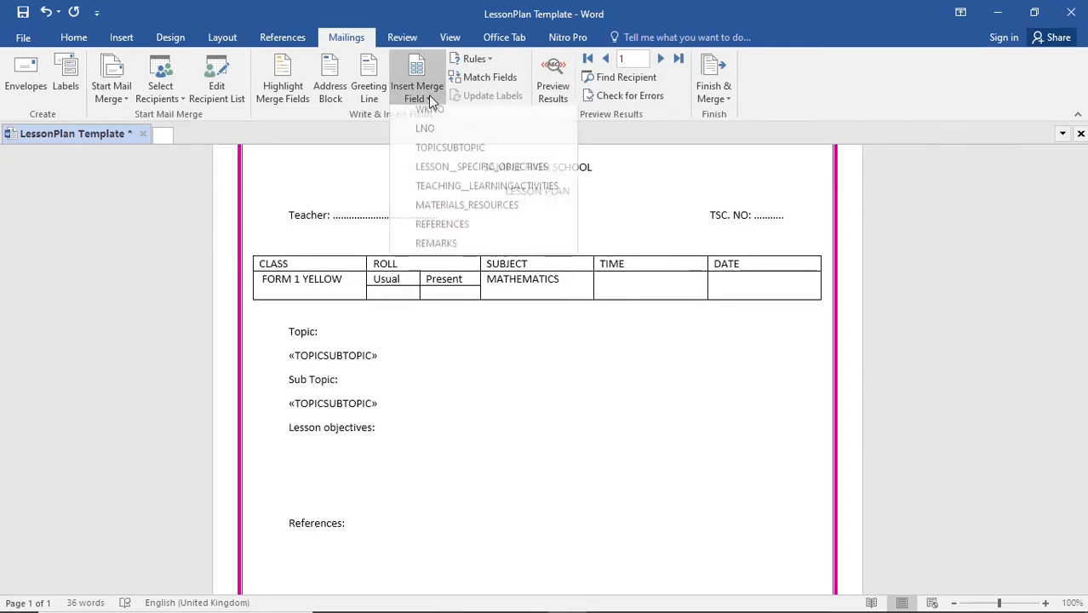
click(440, 174)
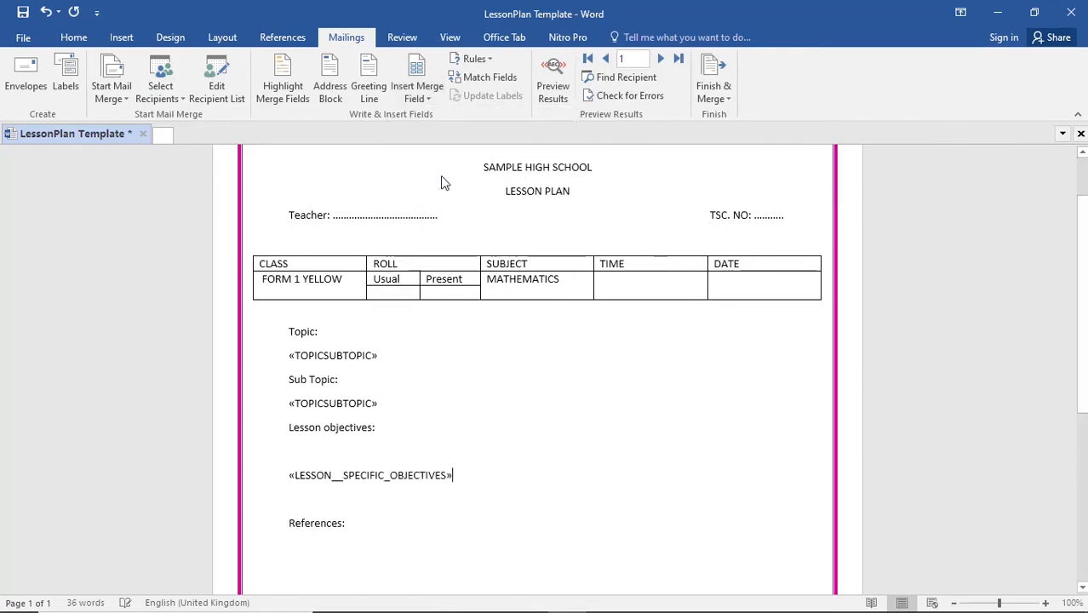
click(311, 454)
key(BackSpace)
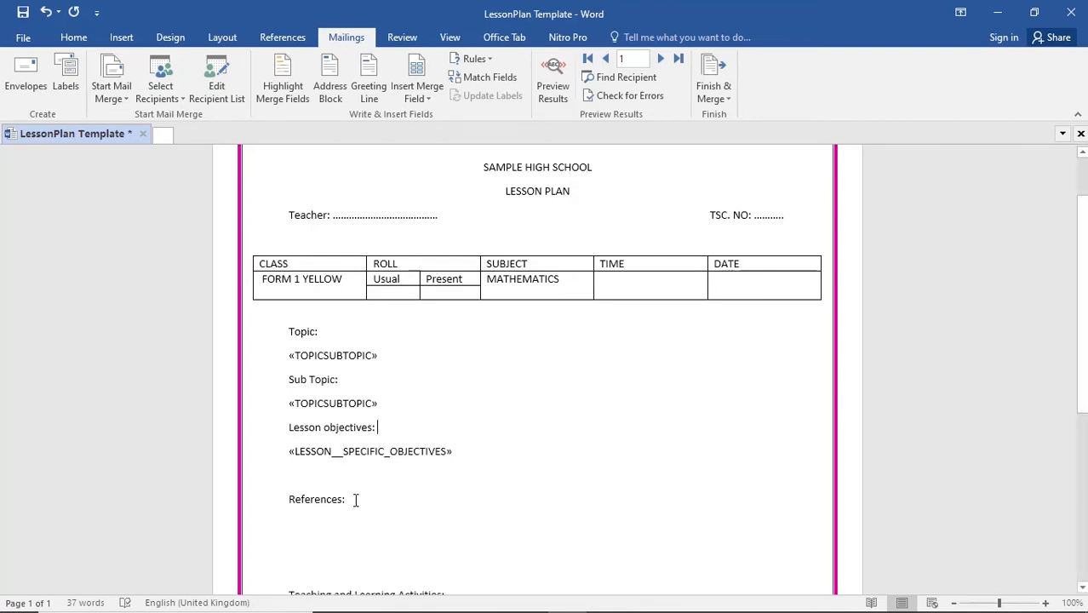
click(313, 481)
key(BackSpace)
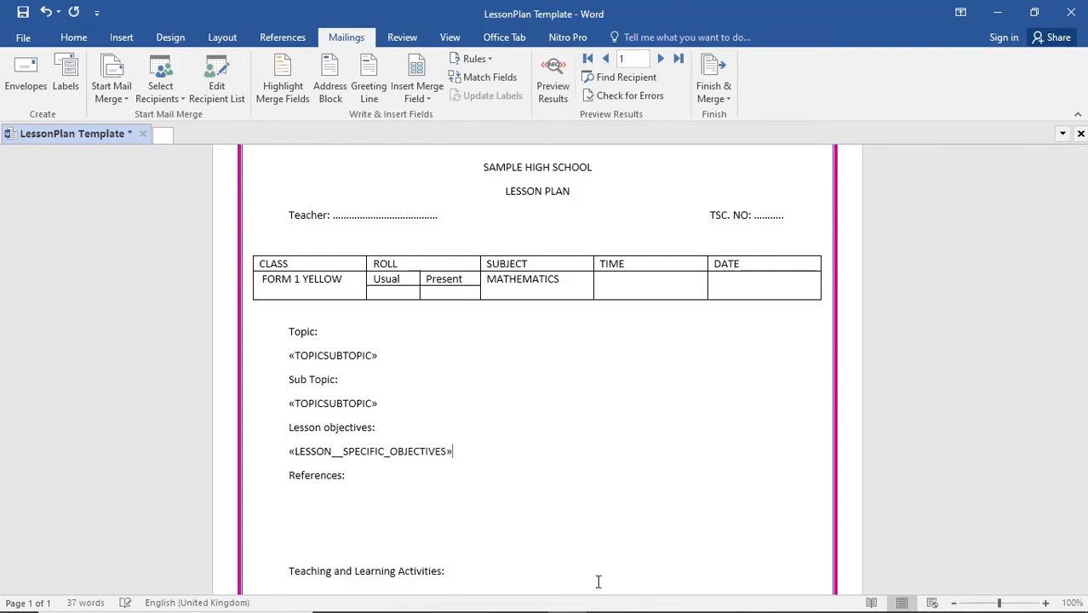
- Insert the REFERENCES merge field under References and remove the blank lines before Teaching and Learning Activities
click(291, 501)
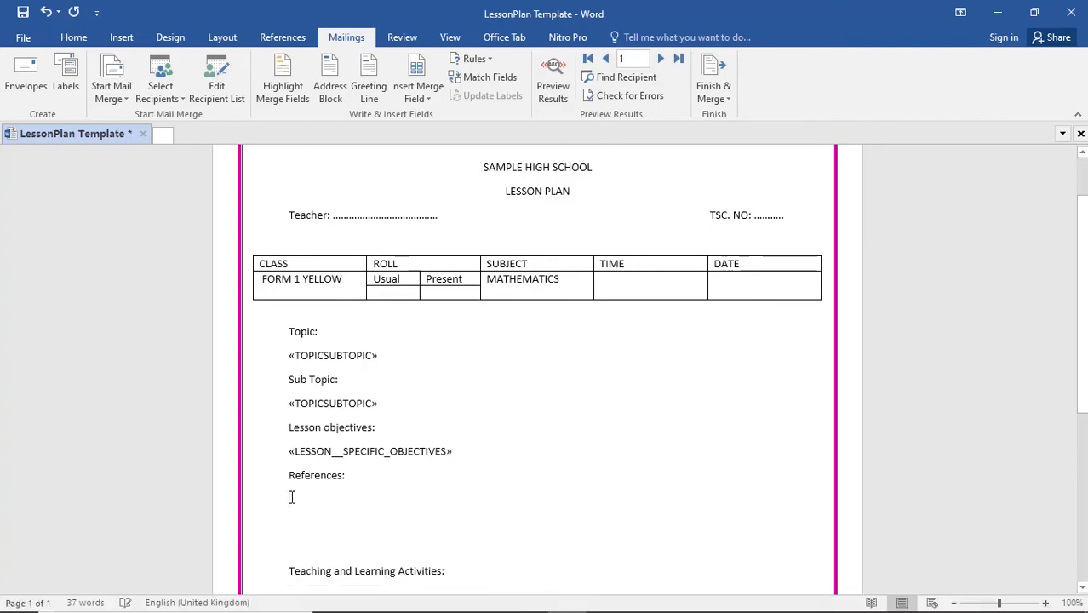
click(431, 93)
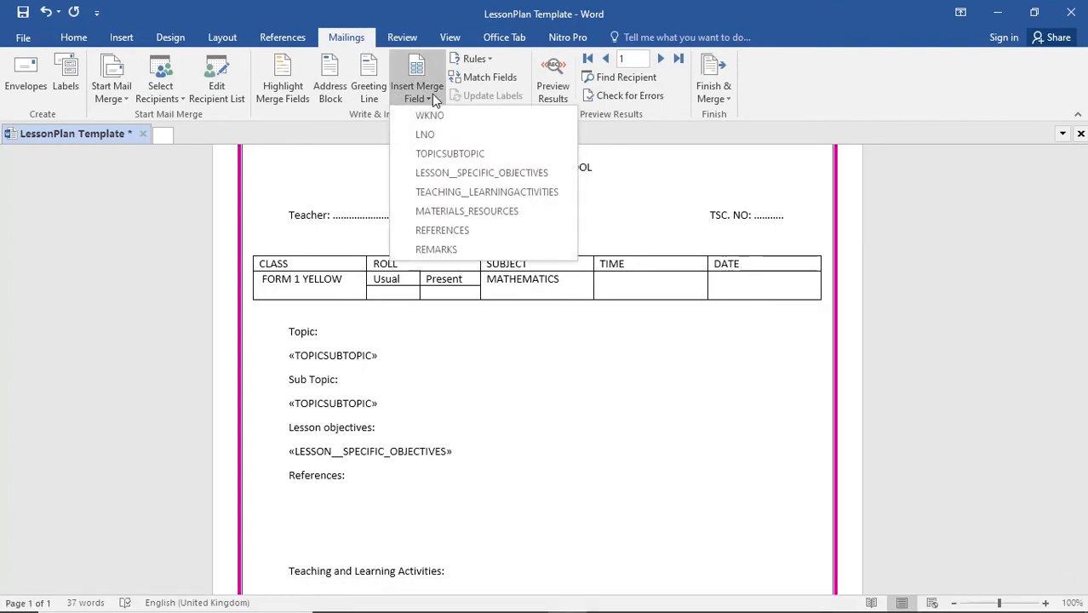
click(440, 231)
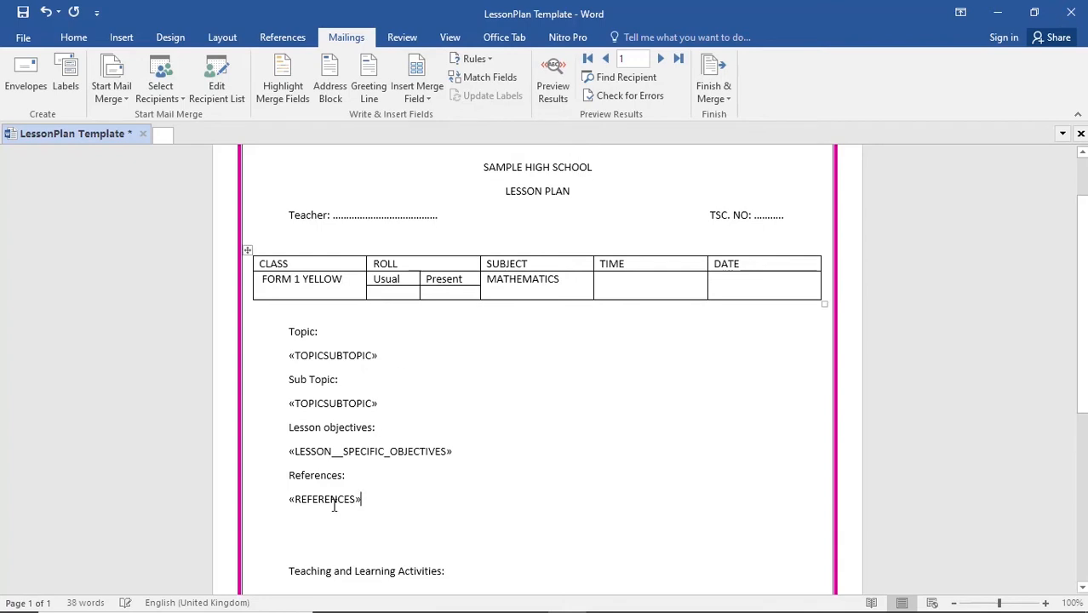
click(318, 548)
key(BackSpace)
key(BackSpace)
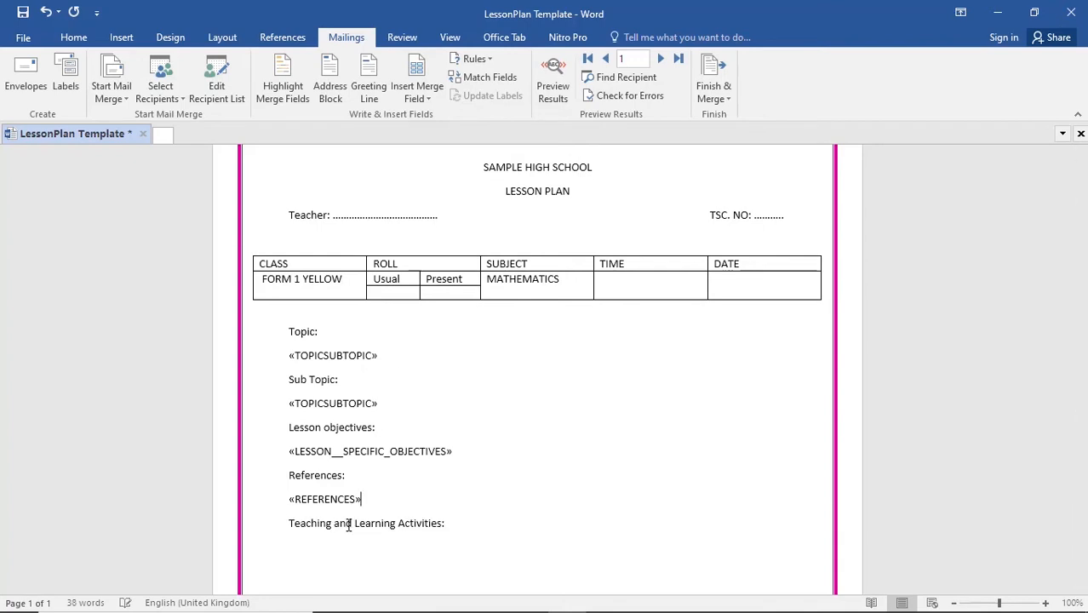
- Remove the extra blank lines under Teaching and Learning Activities and insert the TEACHING__LEARNINGACTIVITIES merge field there
click(331, 548)
scroll(331, 548, down, 2)
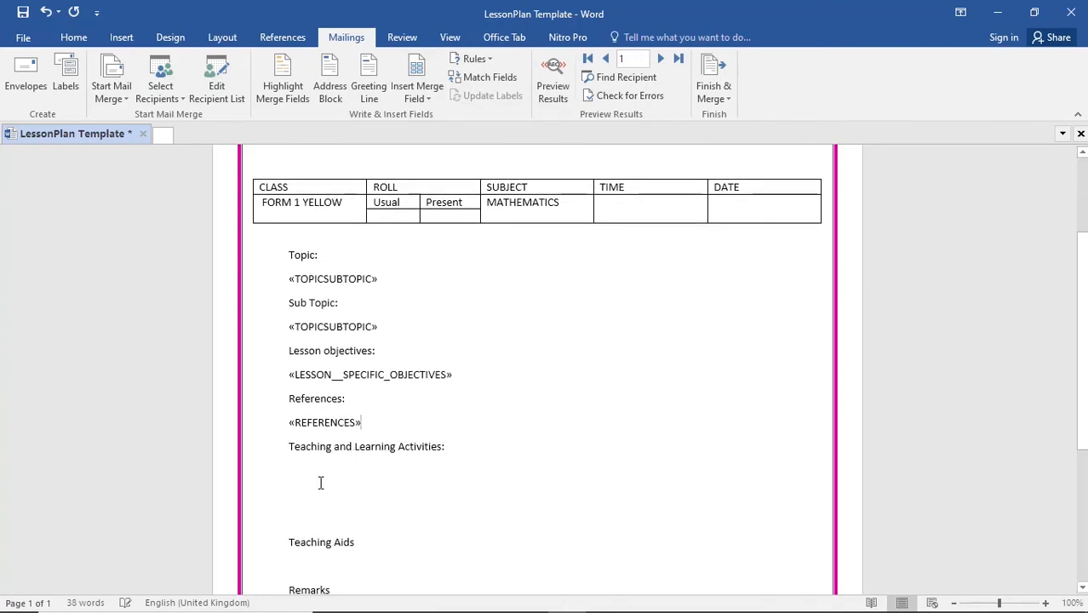
key(BackSpace)
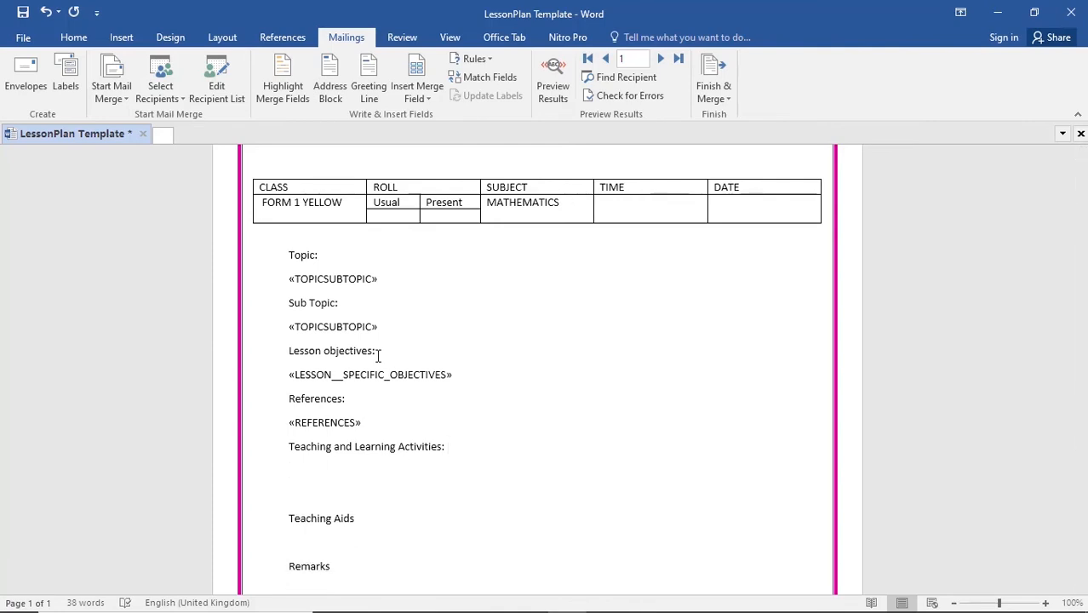
key(Delete)
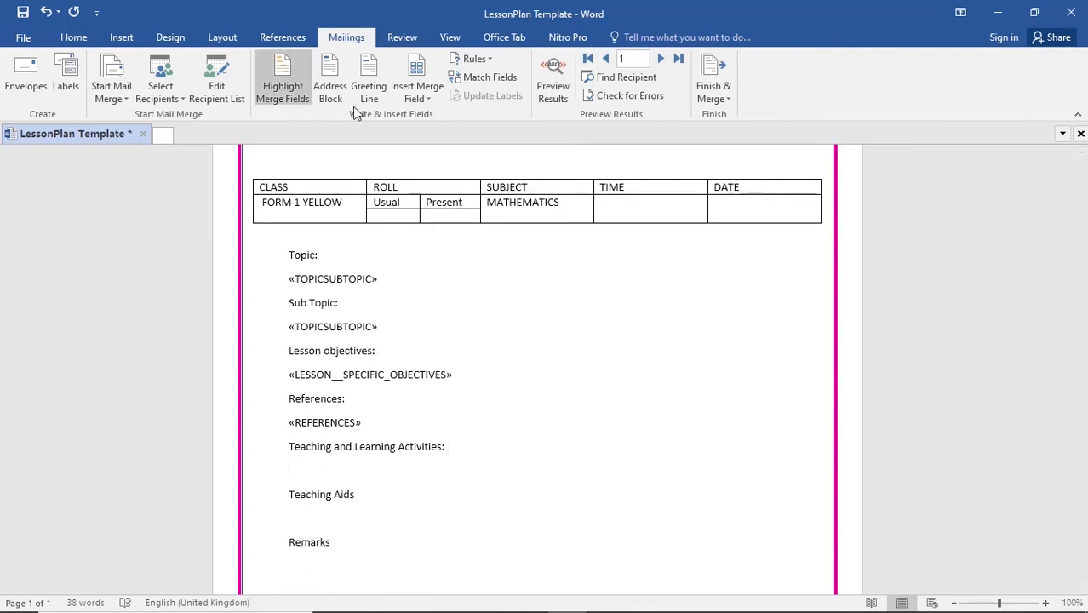
click(417, 95)
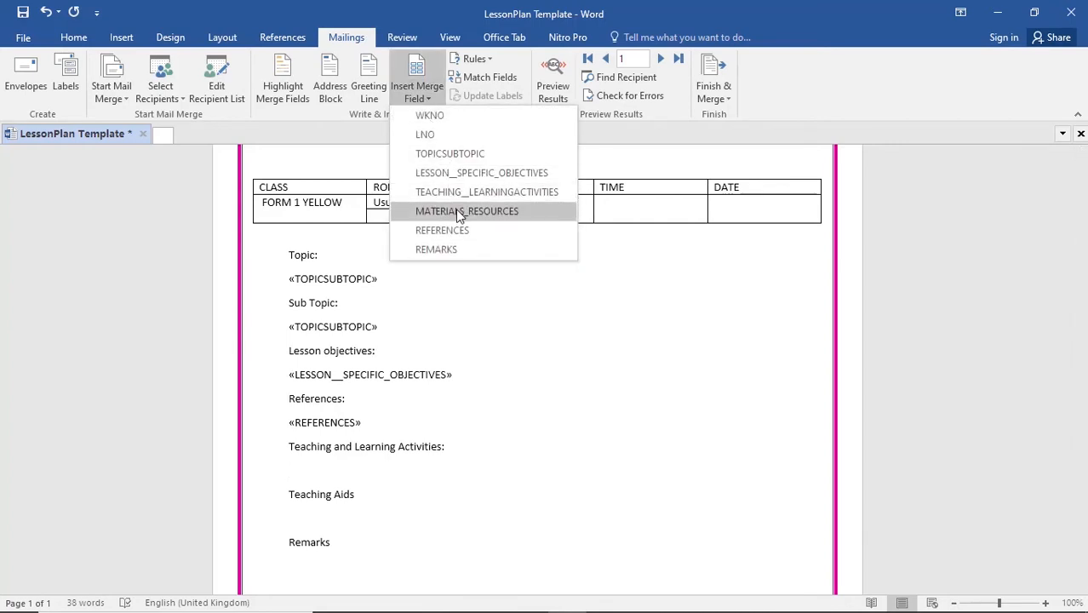
click(464, 195)
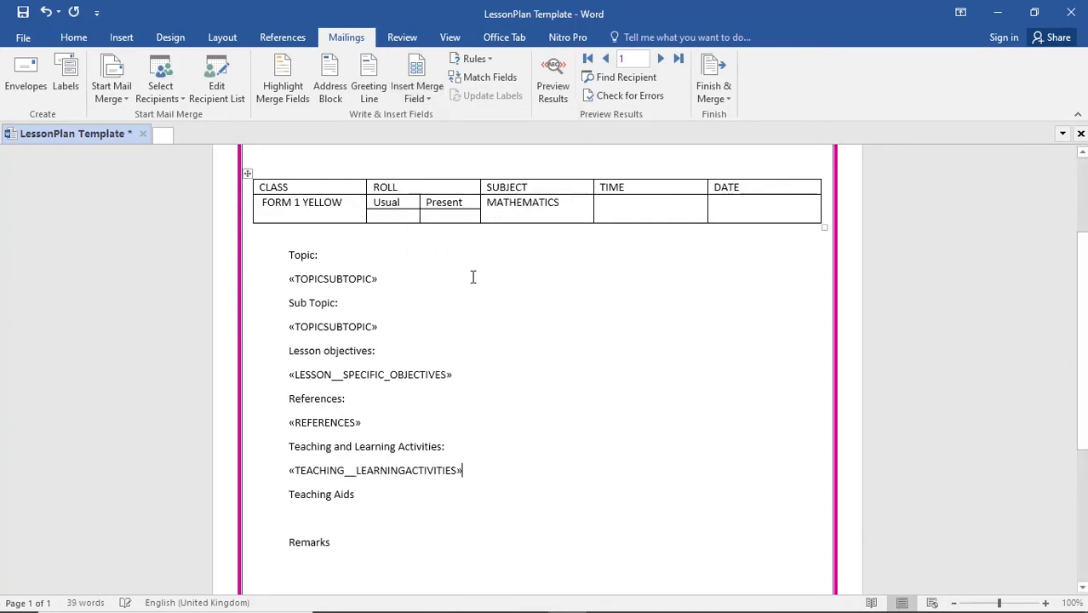
- Insert the MATERIALS_RESOURCES merge field on the line below Teaching Aids
click(312, 516)
click(428, 99)
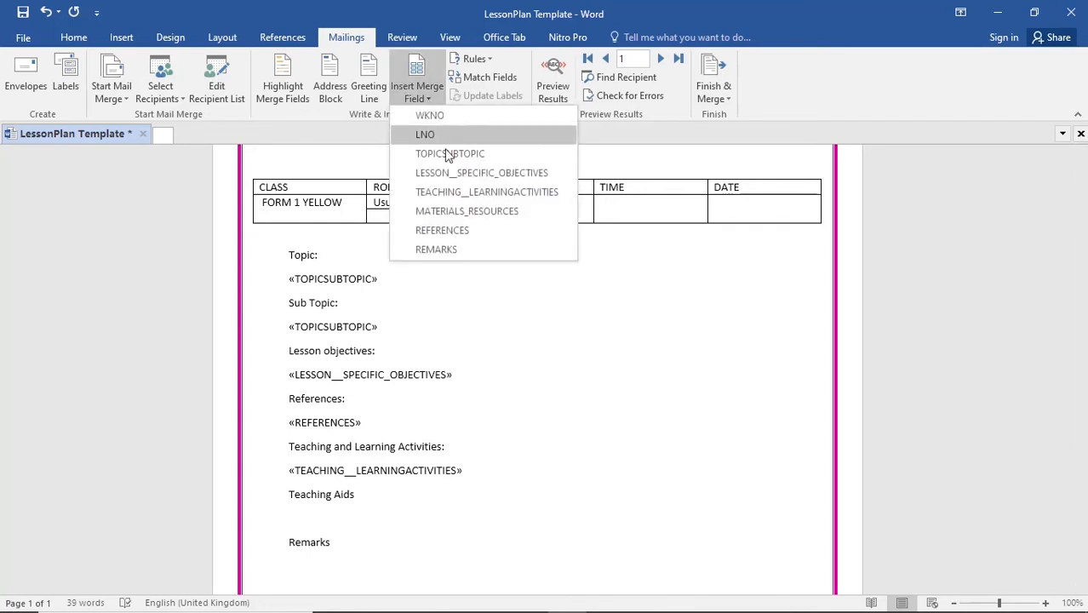
click(451, 213)
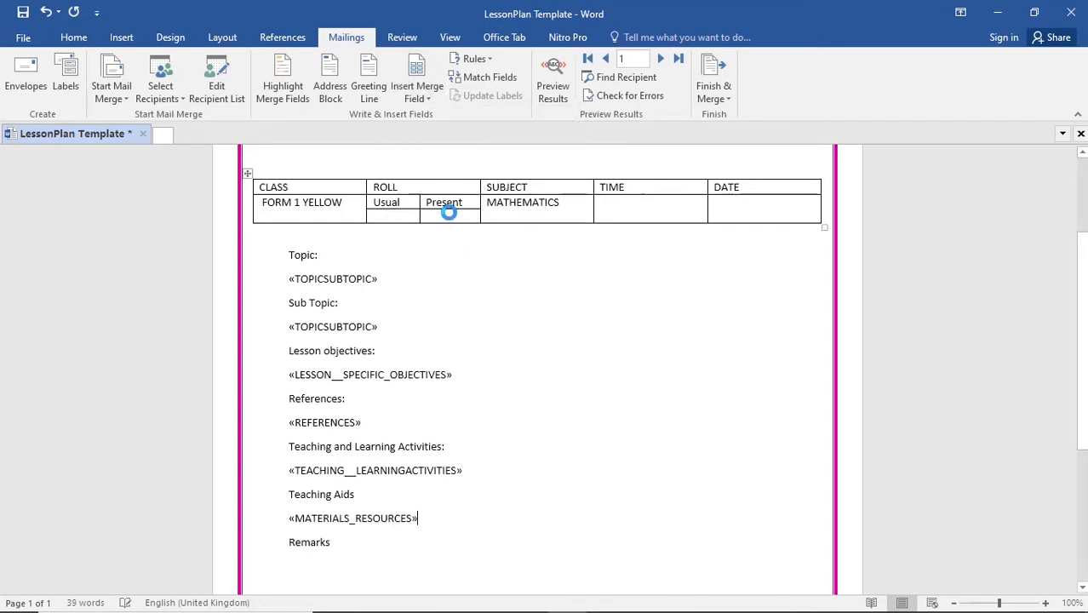
- Insert the REMARKS merge field on the line below the Remarks heading
click(429, 99)
click(429, 97)
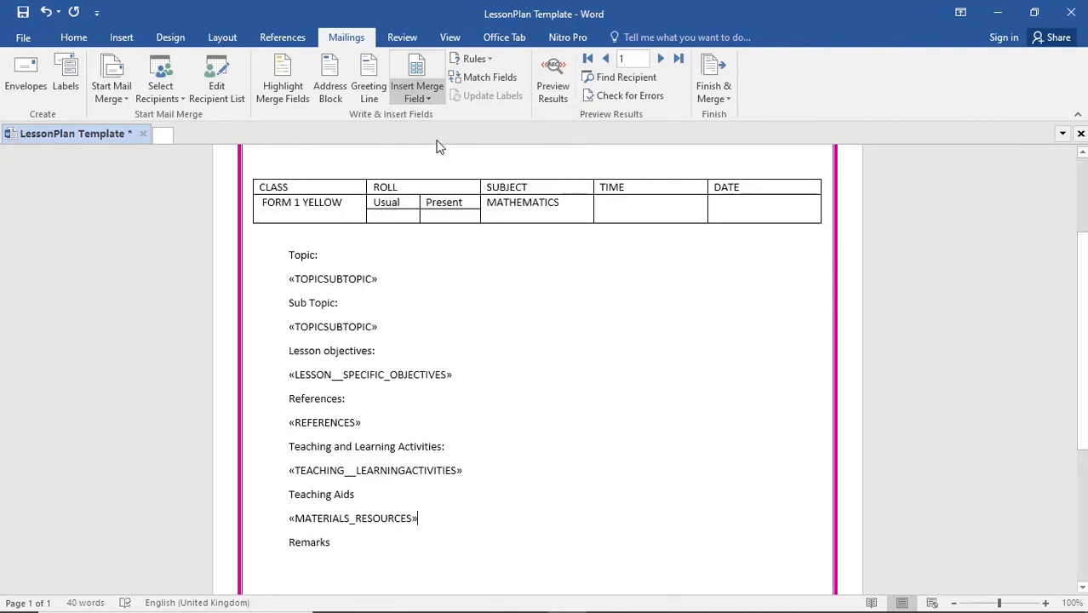
click(328, 561)
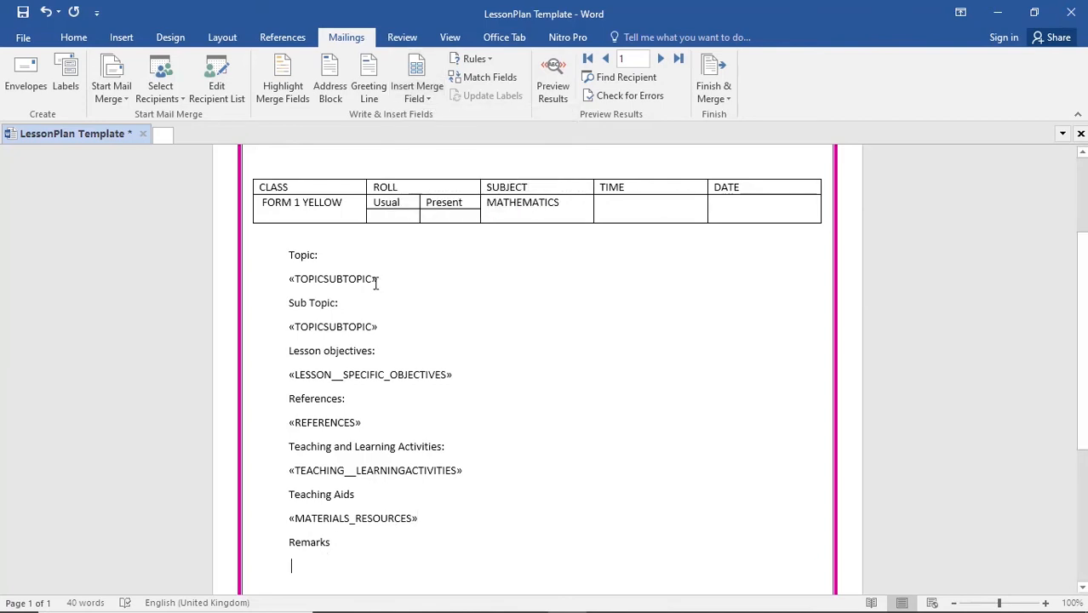
click(426, 97)
click(452, 245)
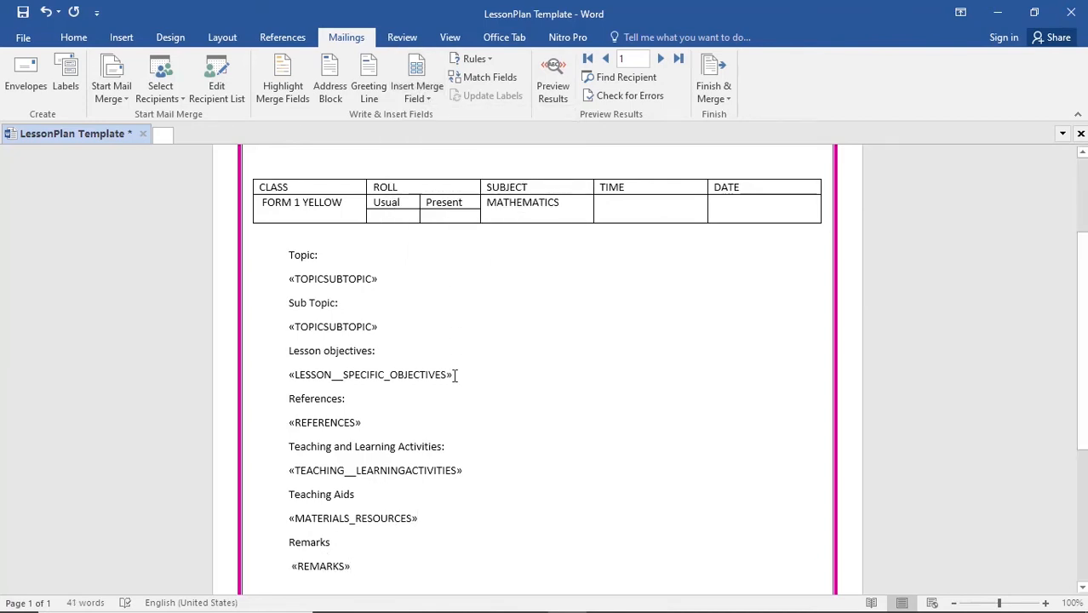
- Preview the merge results in the lesson plan, then undo back to the merge field placeholders
scroll(454, 375, down, 5)
scroll(452, 381, up, 3)
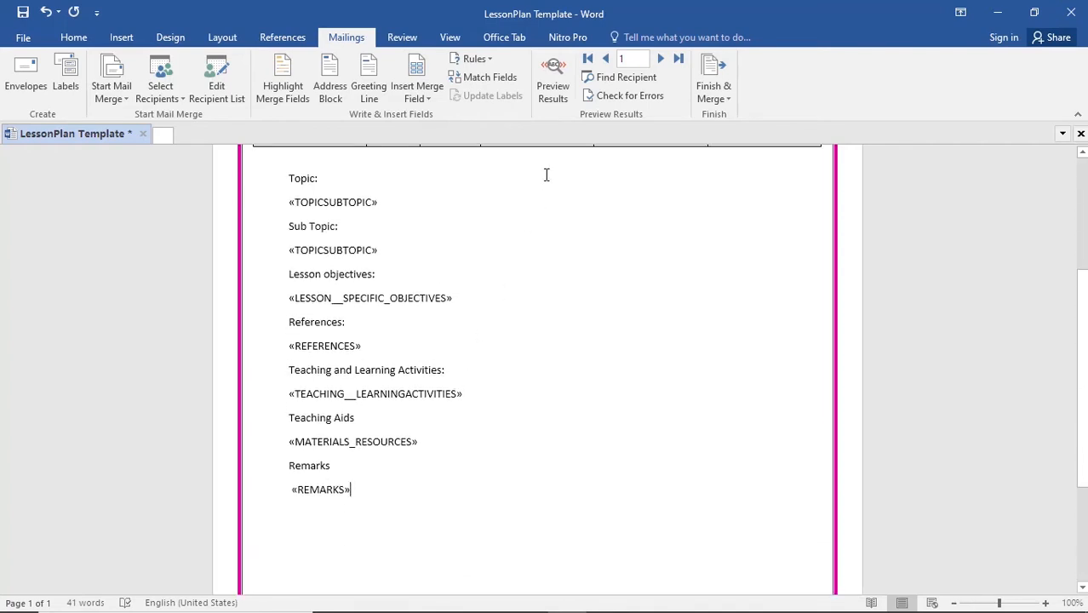
click(553, 84)
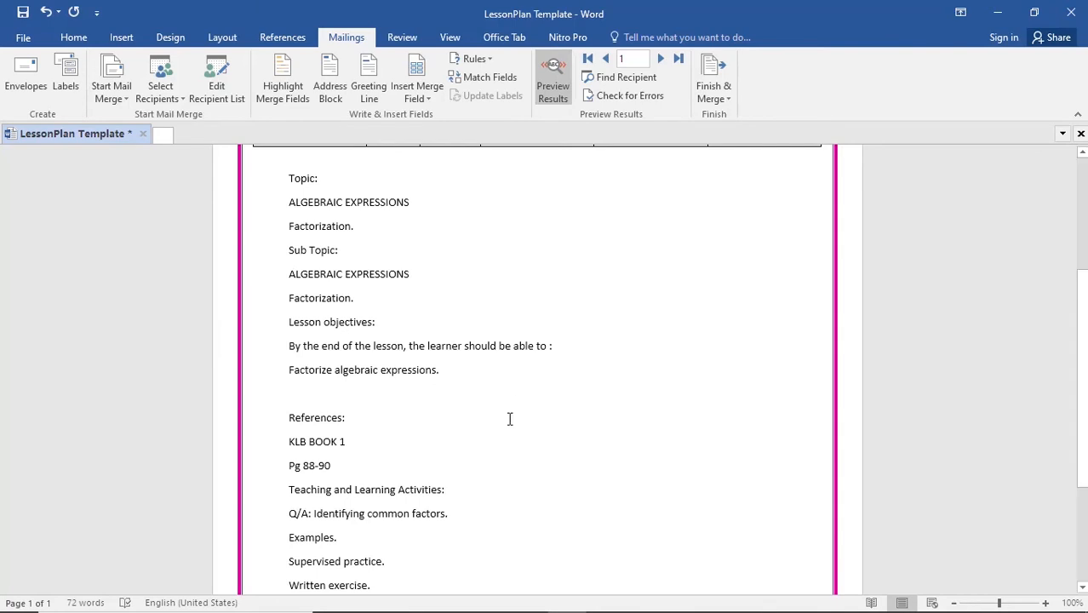
scroll(509, 419, up, 4)
scroll(509, 418, down, 3)
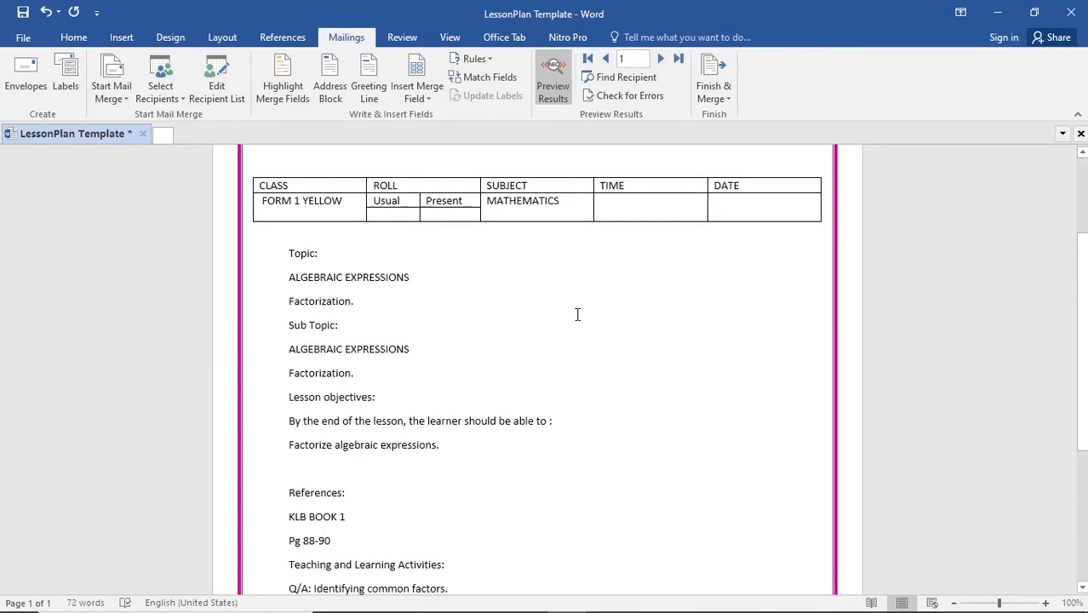
key(ctrl+z)
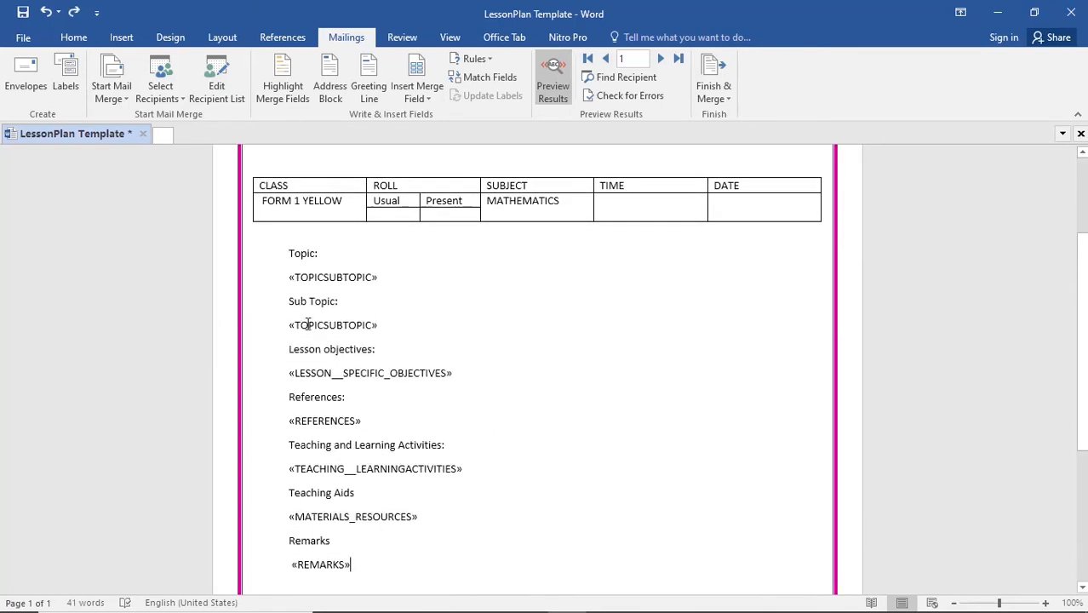
drag(288, 277, 394, 270)
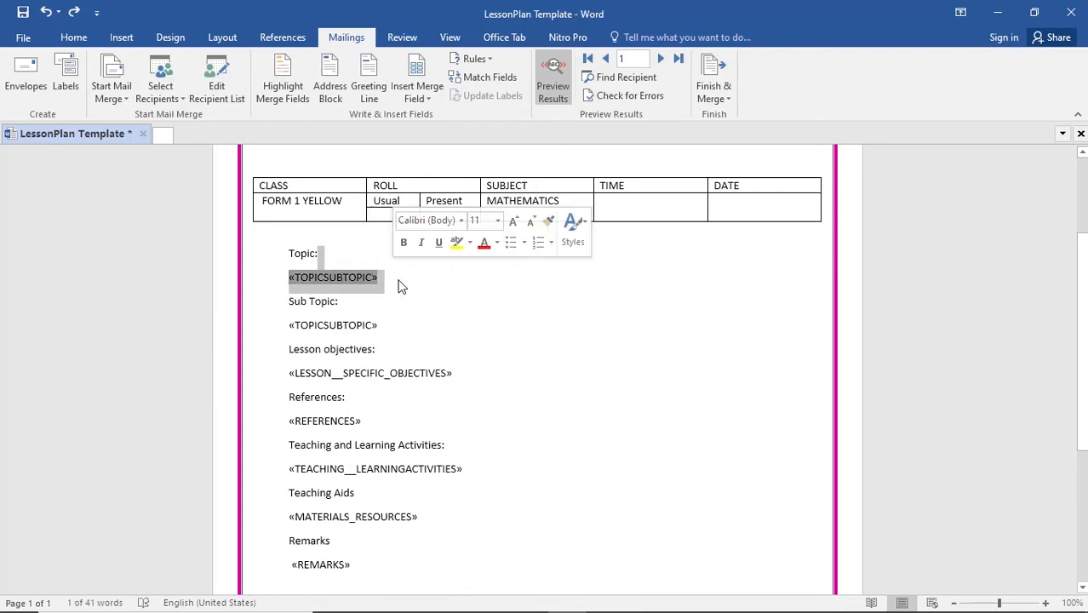
click(384, 326)
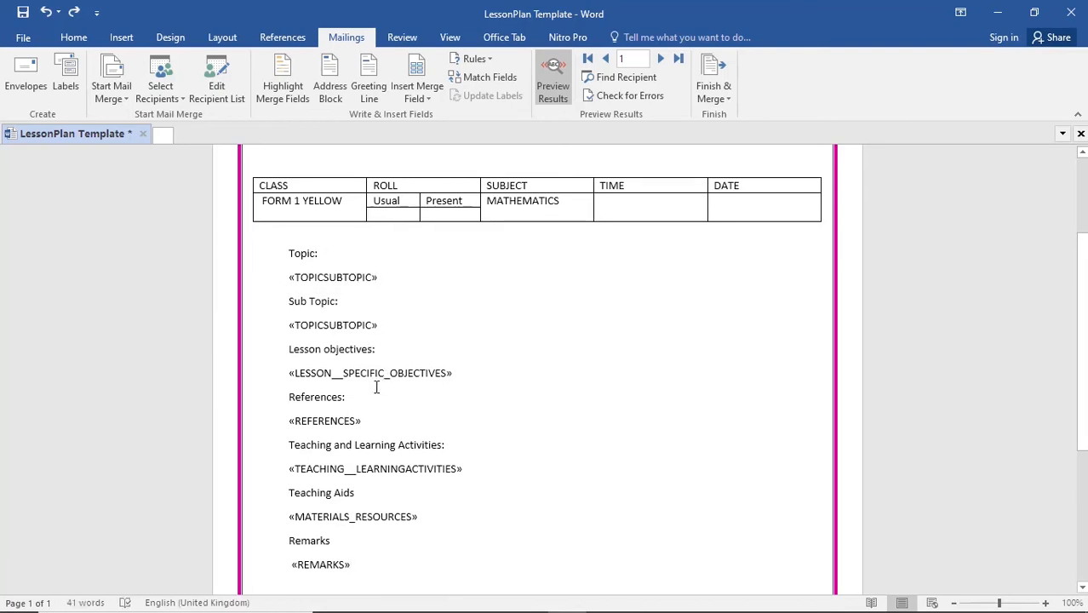
click(465, 468)
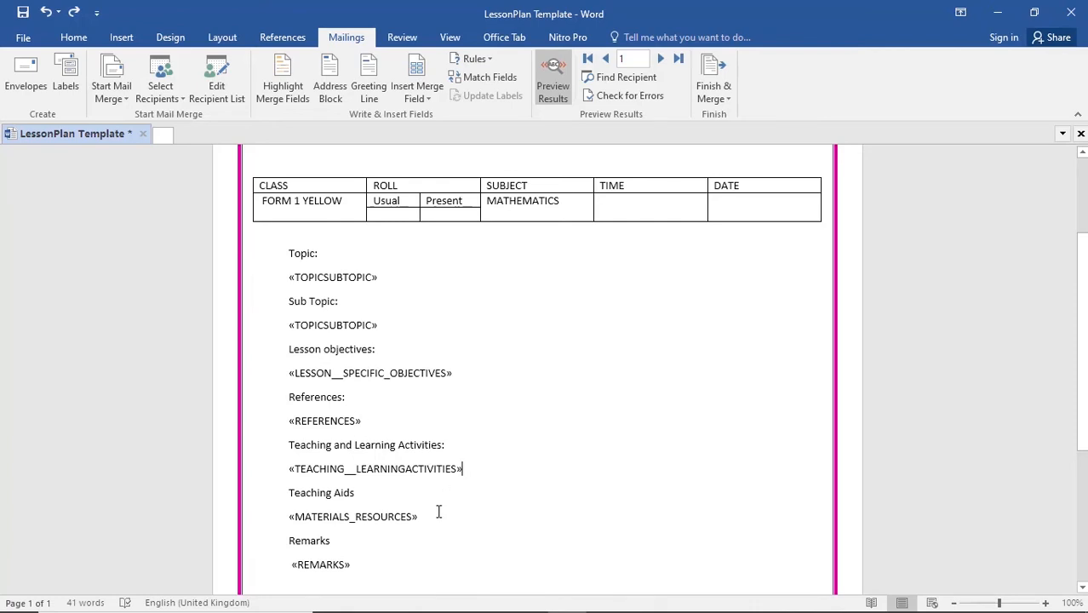
click(389, 562)
- Format all seven merge fields, from the one under Topic to REMARKS, in bold Bradley Hand ITC, leaving the headings out
drag(368, 567, 297, 558)
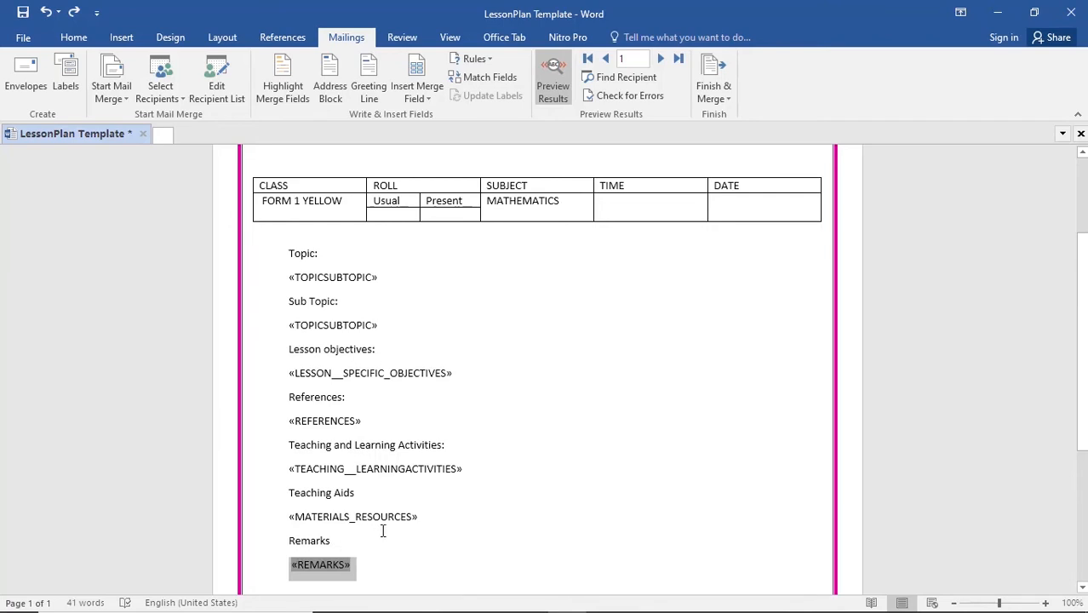
drag(424, 517, 289, 511)
drag(466, 468, 290, 469)
drag(371, 421, 287, 421)
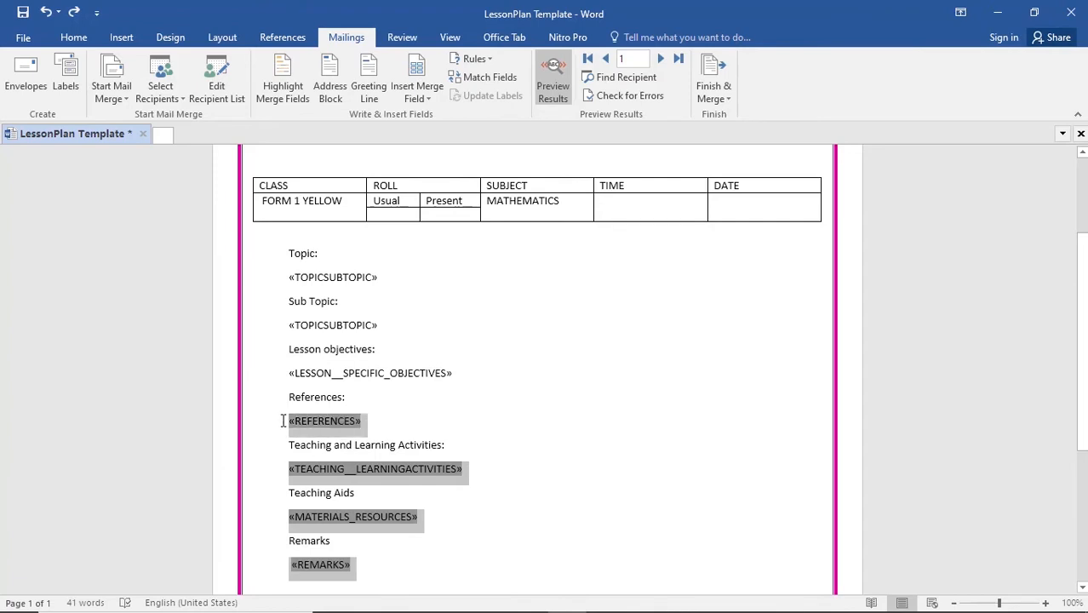
drag(455, 373, 283, 373)
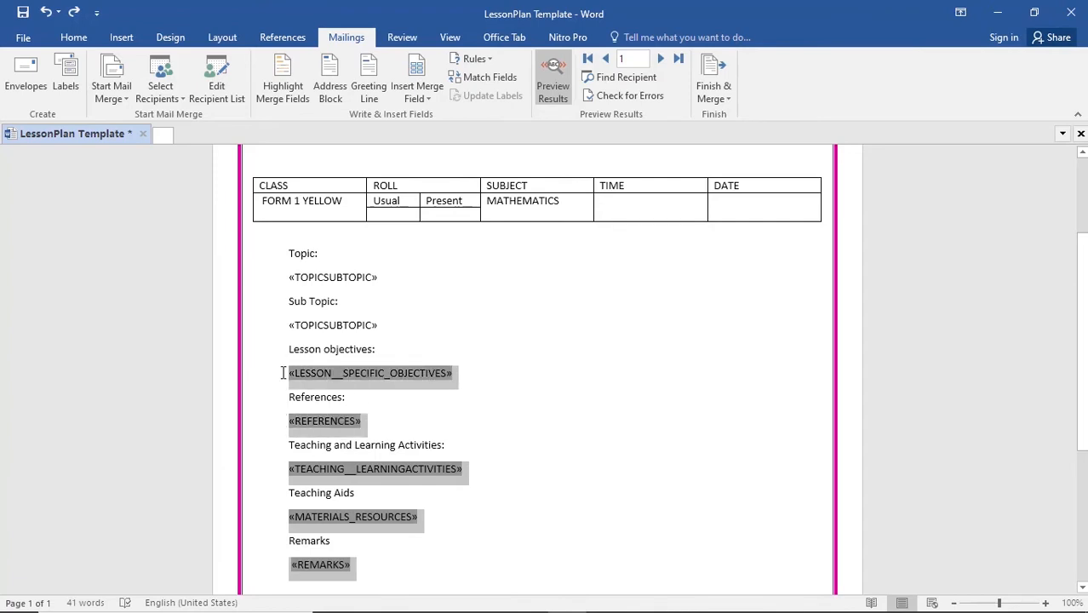
drag(383, 326, 290, 321)
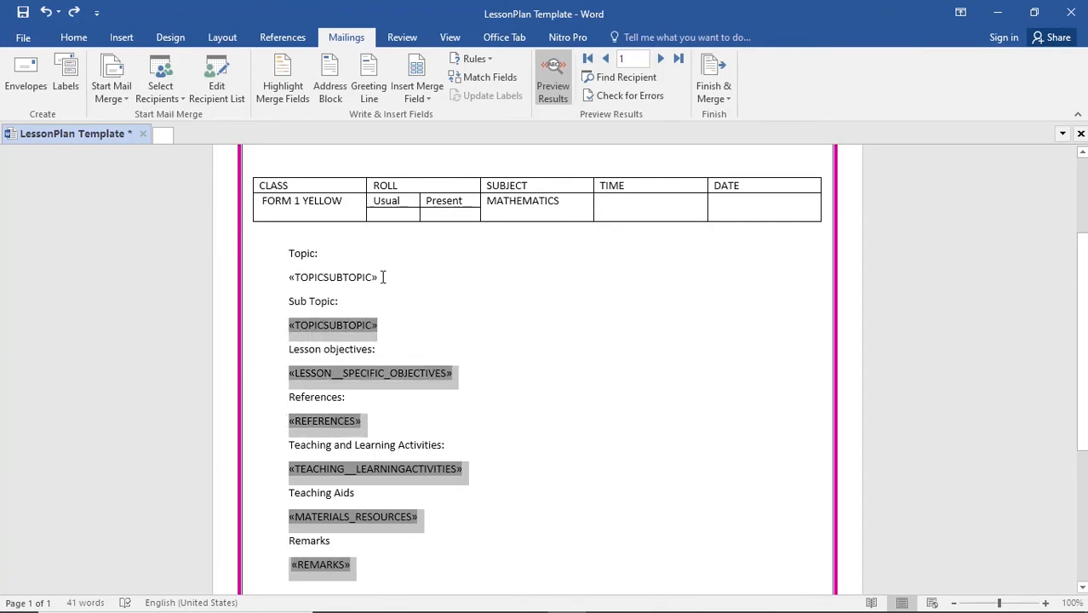
drag(296, 267, 290, 288)
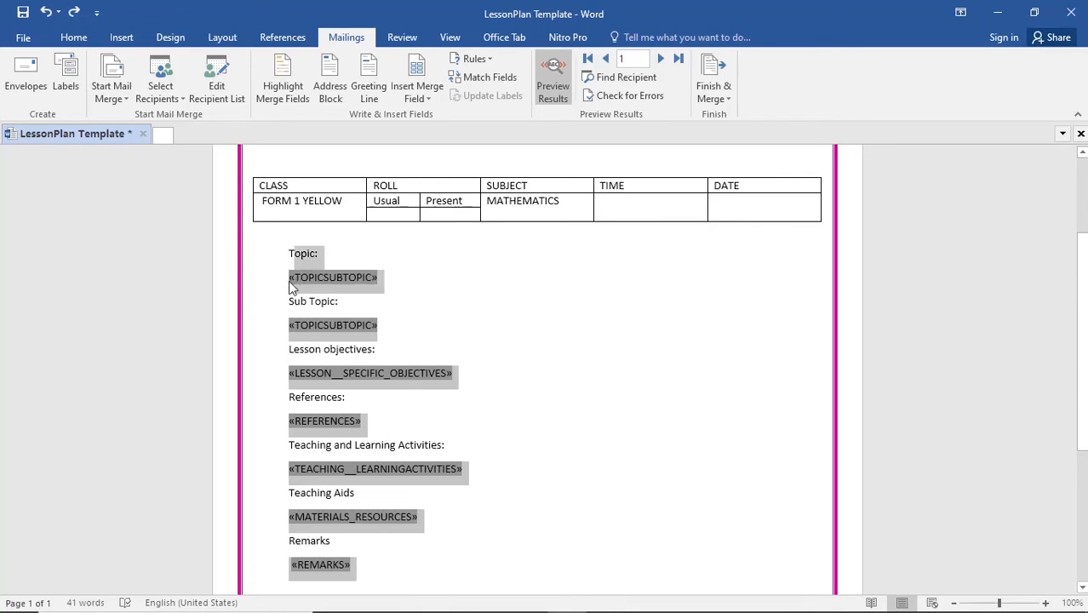
click(408, 287)
drag(400, 282, 290, 276)
click(74, 37)
click(198, 65)
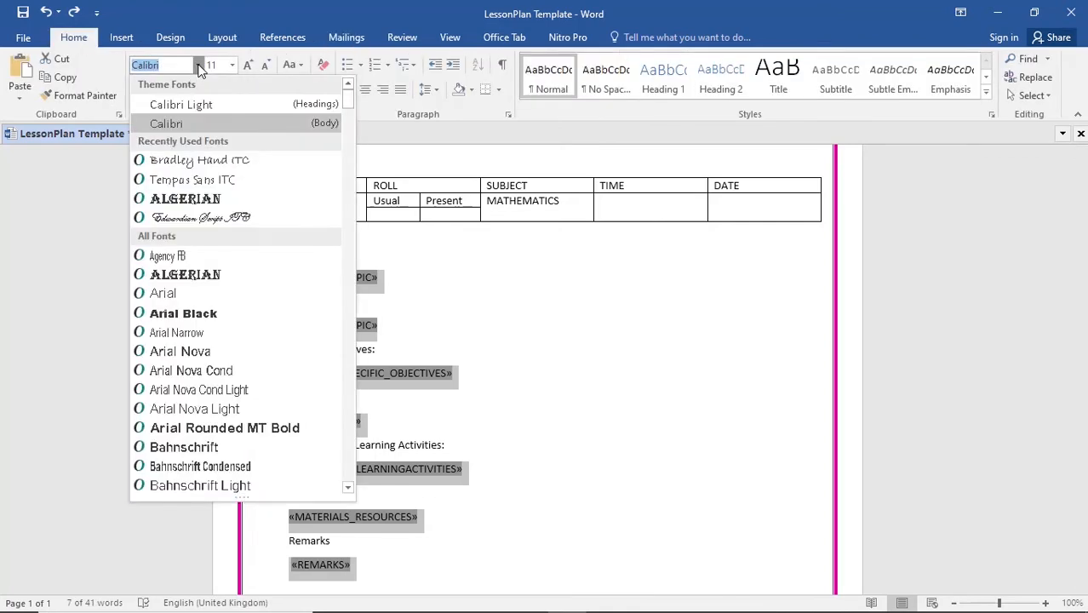
click(199, 162)
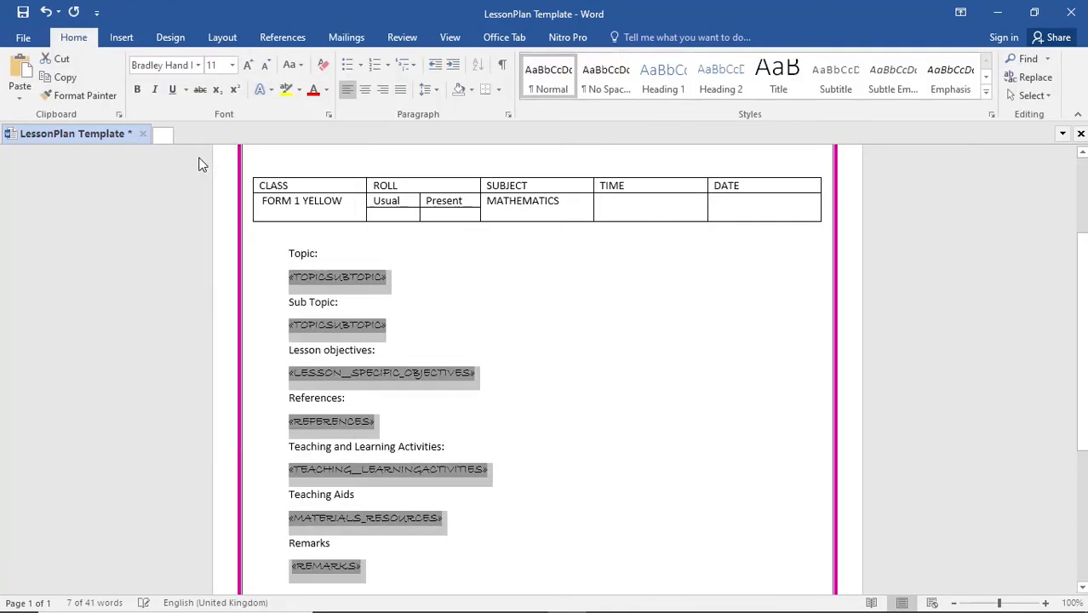
click(137, 89)
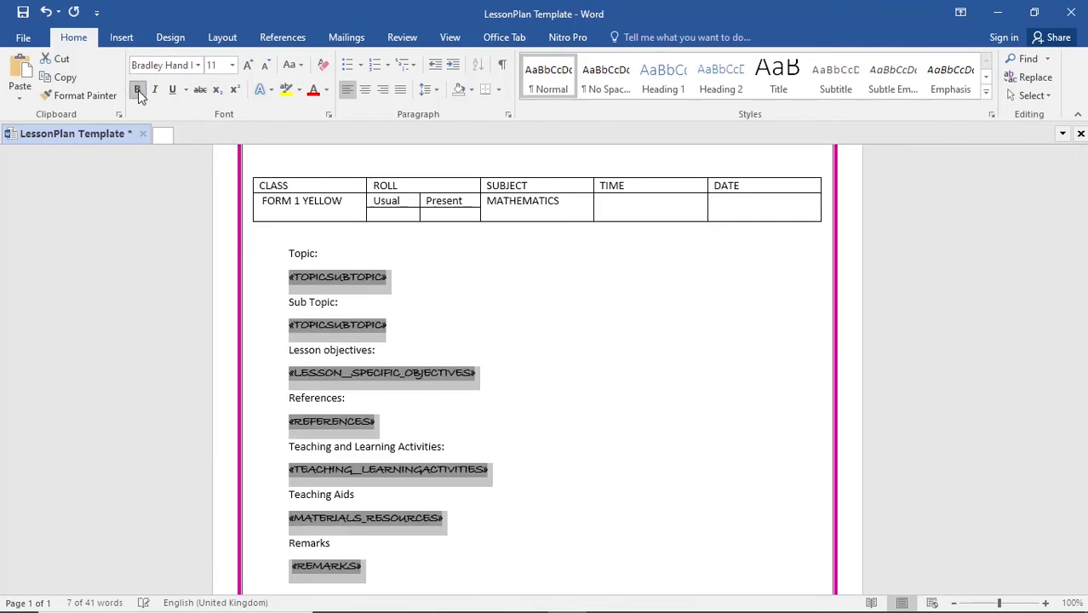
- Colour the selected merge fields dark blue and set their font size to 14
click(268, 68)
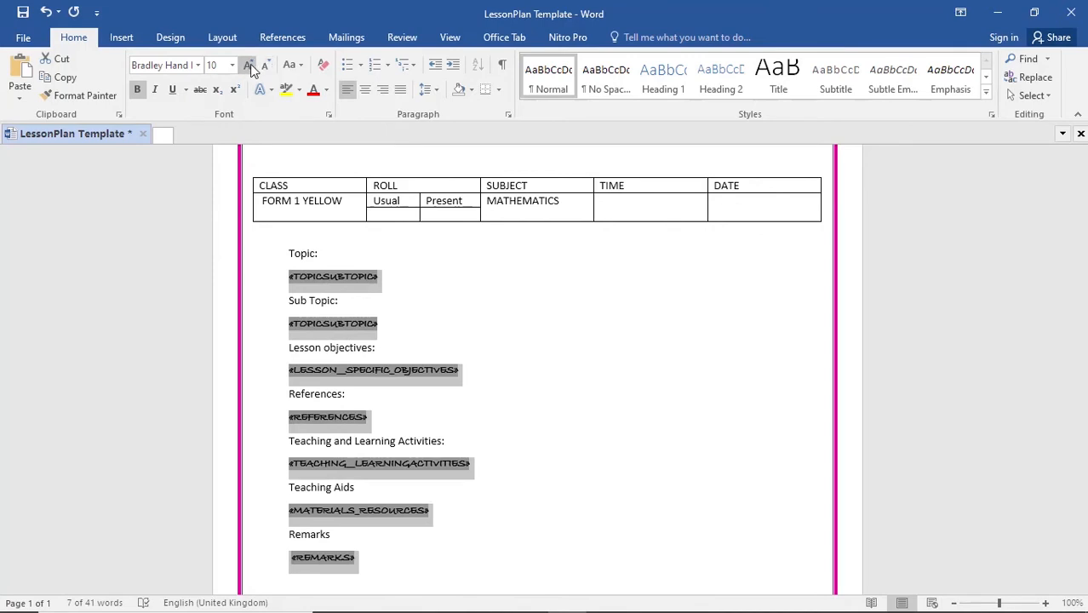
click(250, 64)
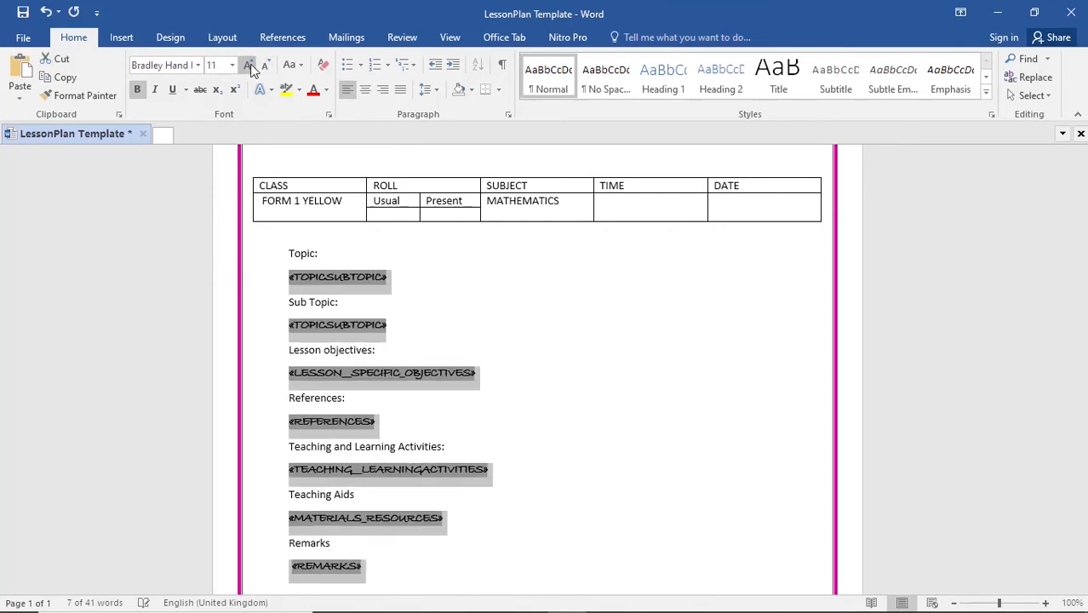
click(326, 88)
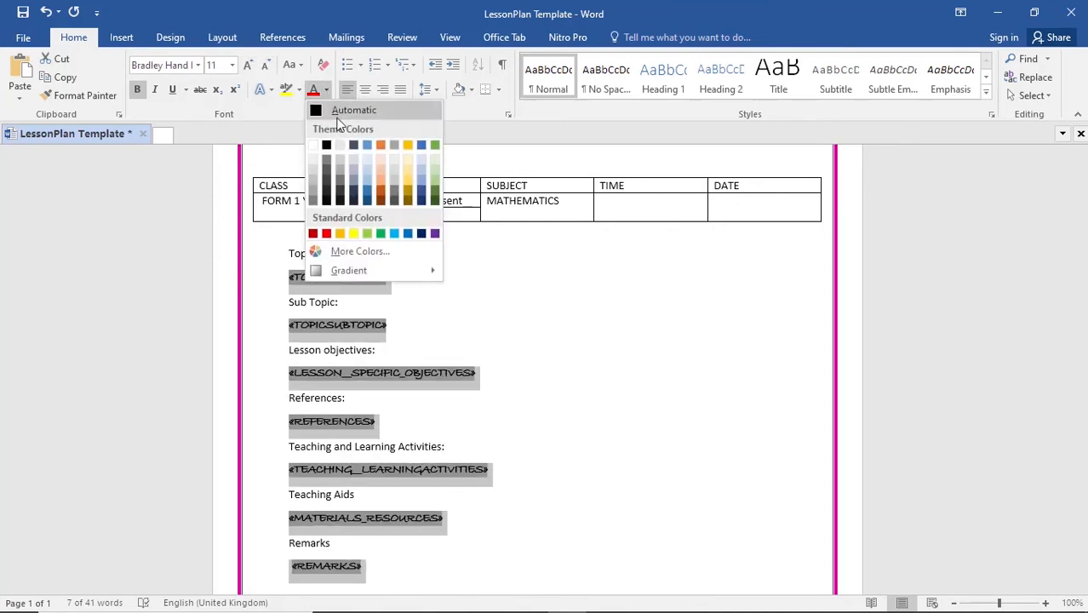
click(367, 201)
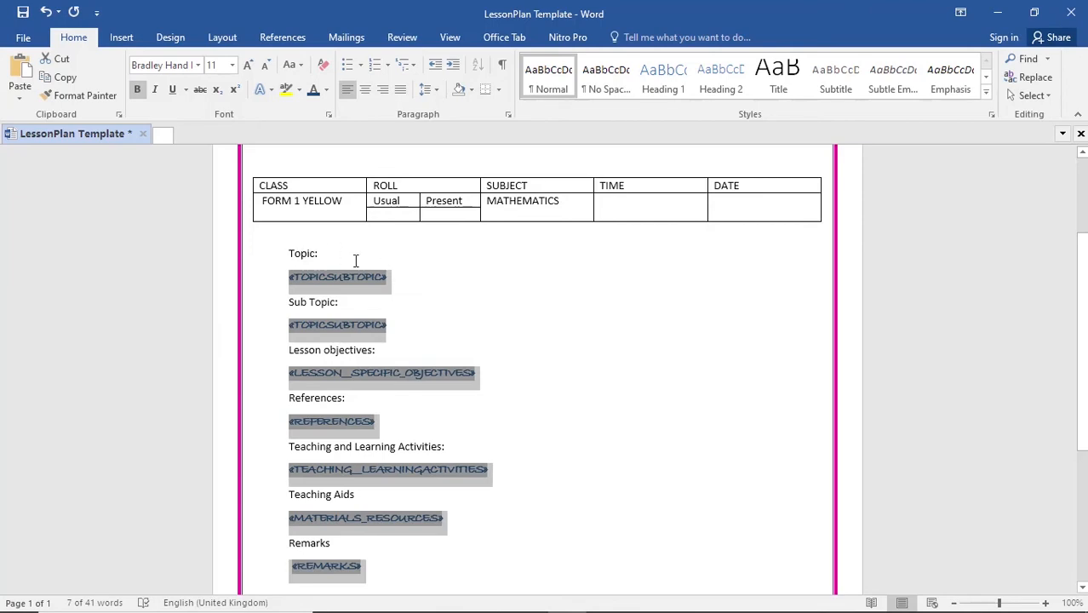
click(232, 66)
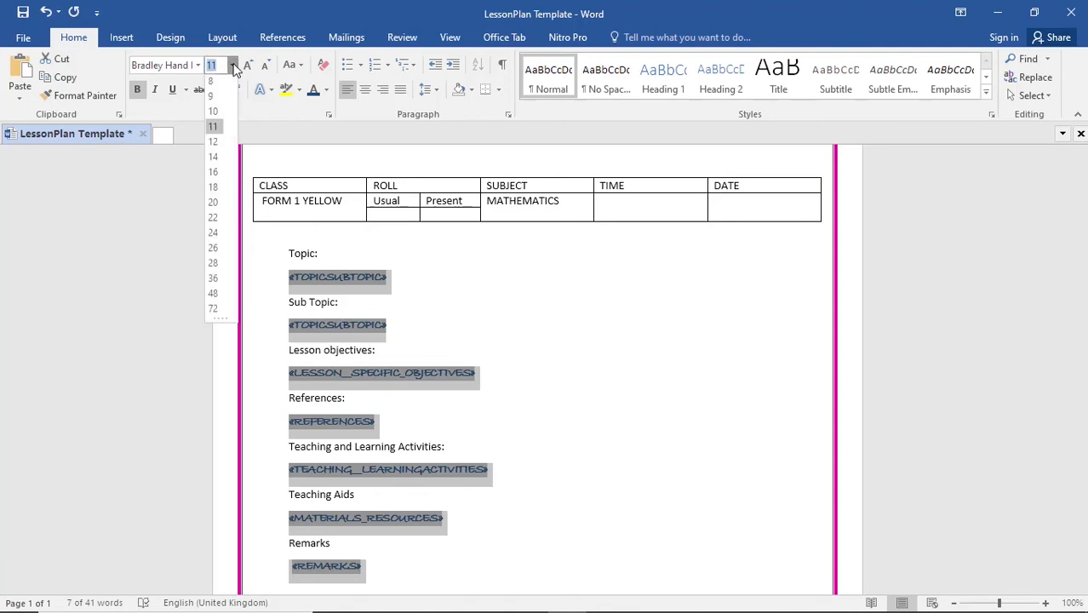
click(214, 160)
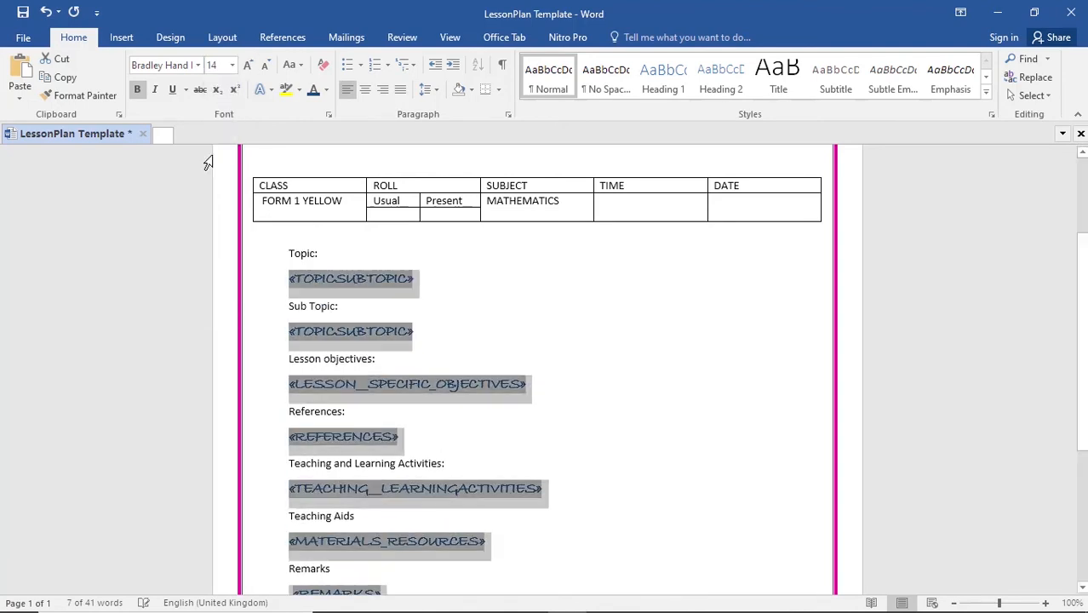
click(537, 329)
scroll(622, 443, down, 3)
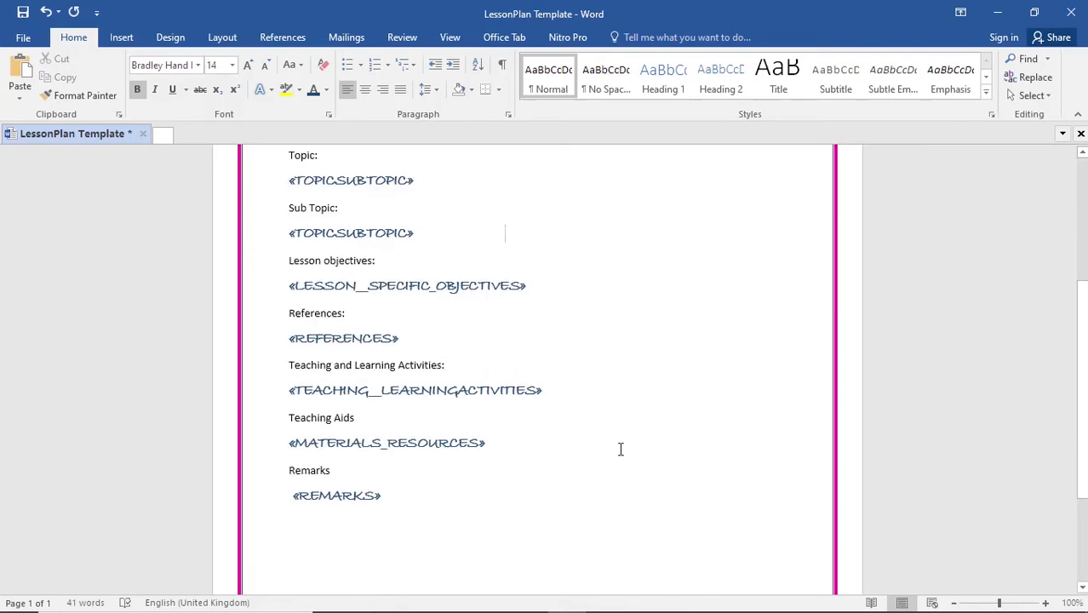
scroll(617, 447, up, 5)
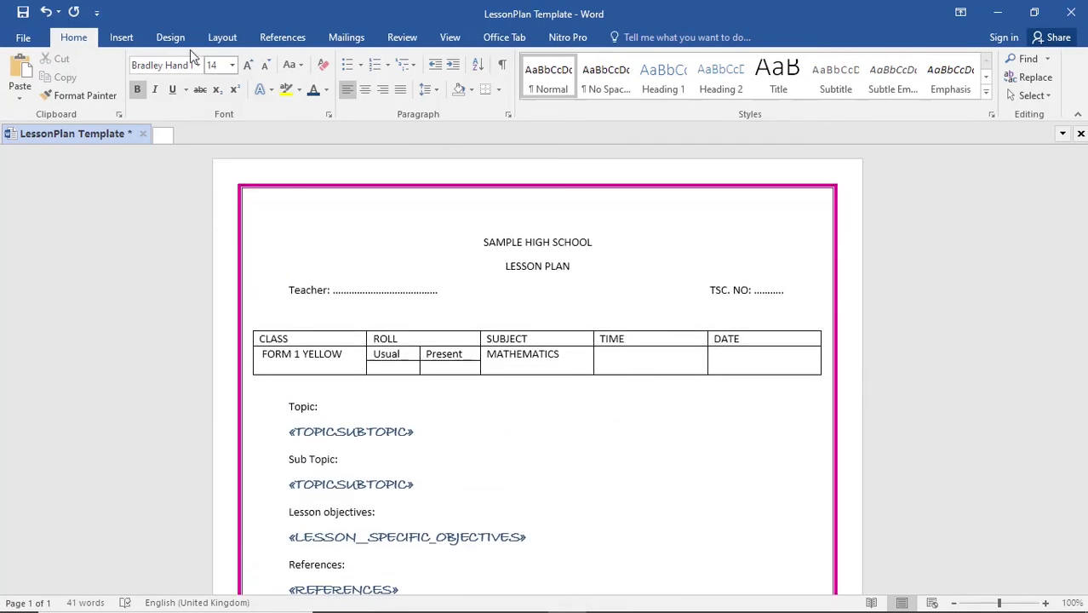
- Preview the merge results and check how the first record's lesson plan is laid out across the pages
click(346, 49)
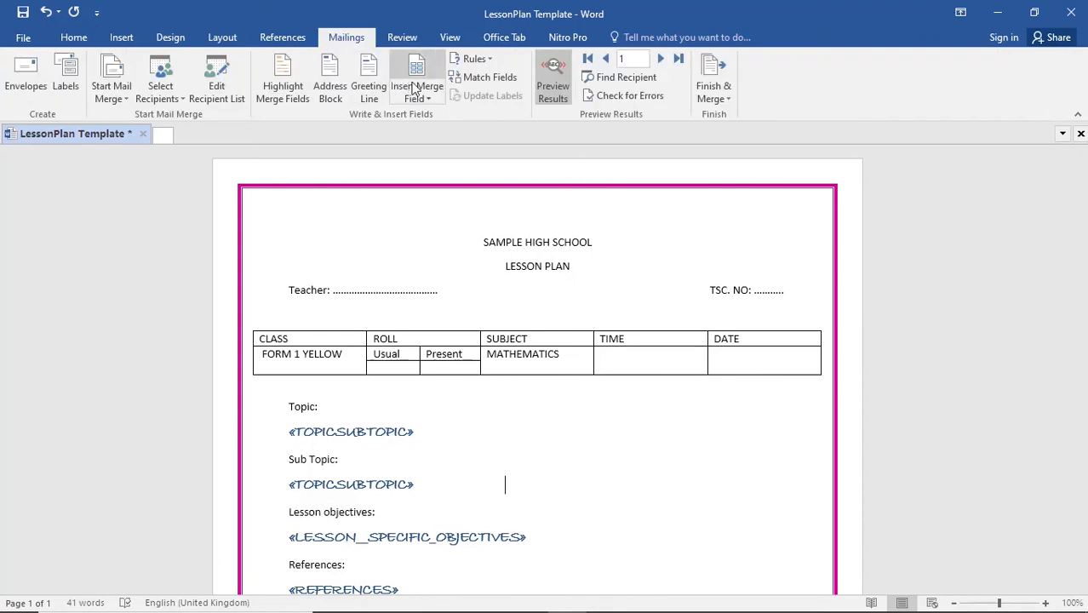
click(556, 94)
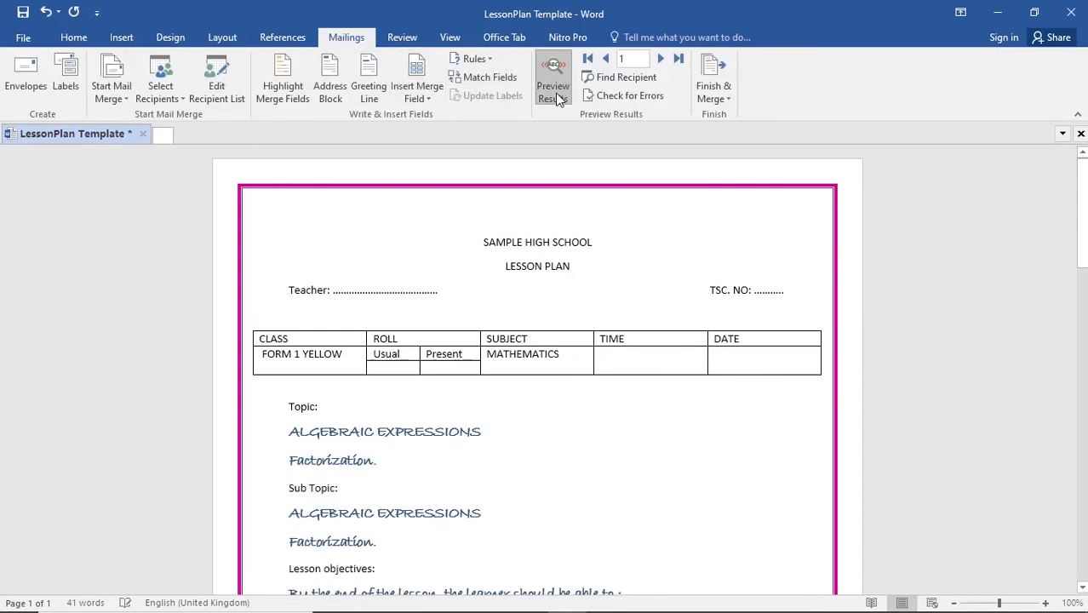
scroll(516, 424, down, 5)
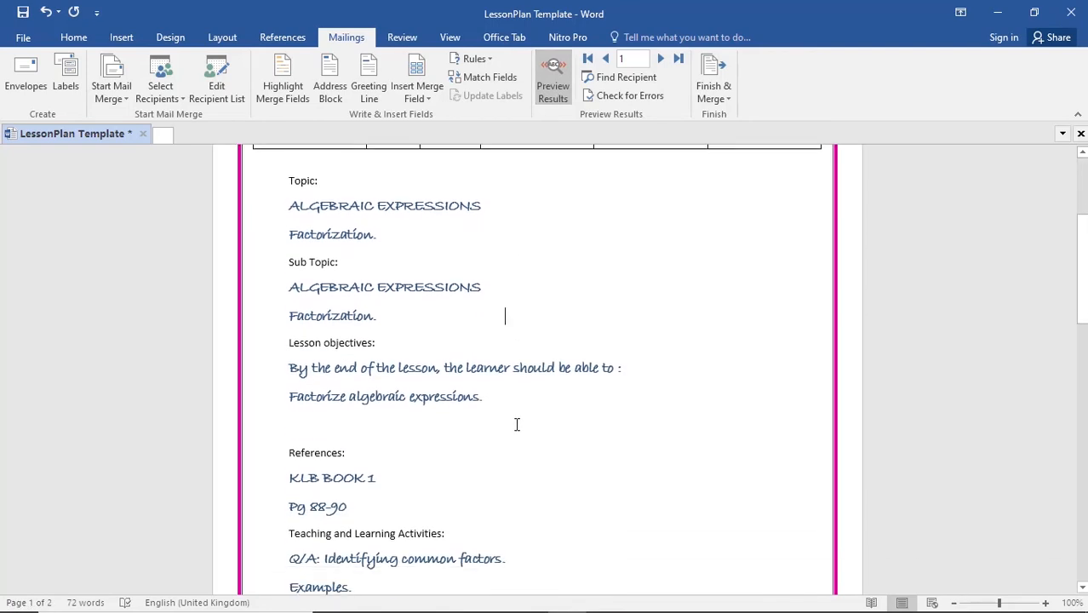
scroll(516, 423, down, 15)
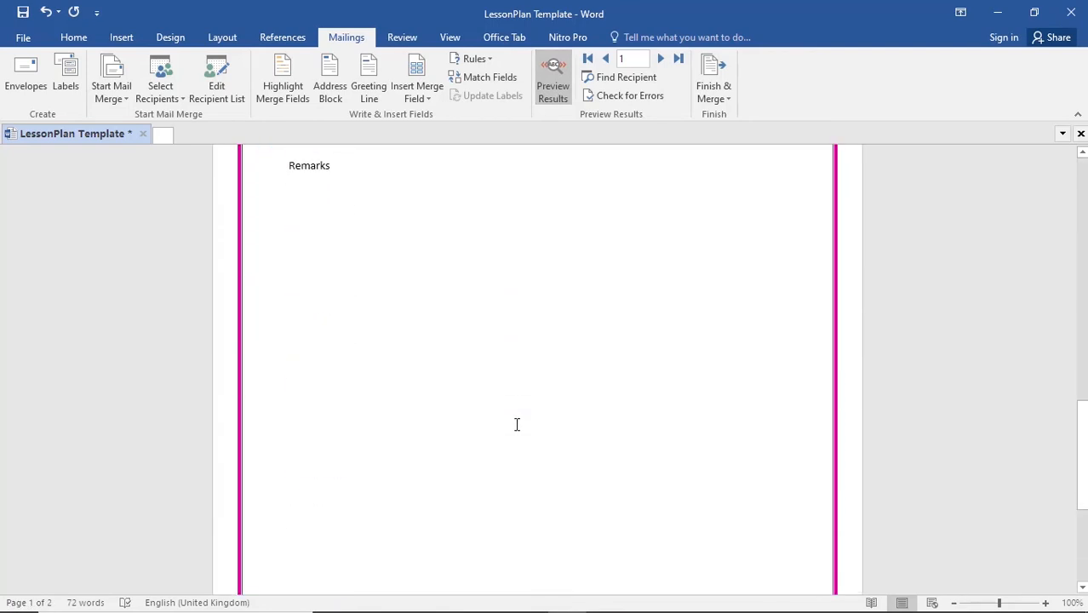
scroll(515, 423, down, 2)
scroll(505, 423, up, 17)
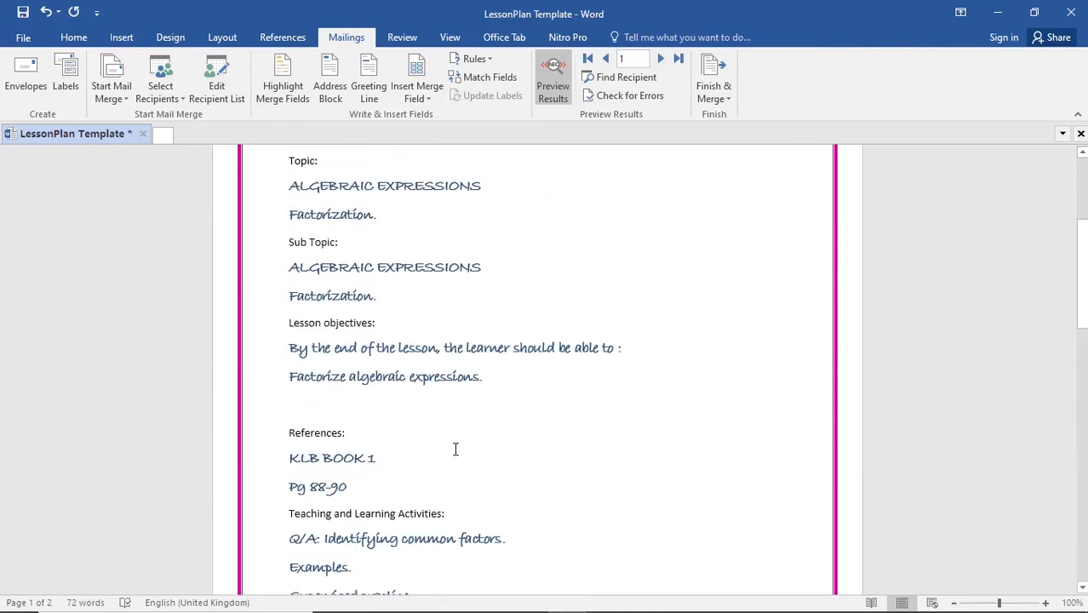
scroll(456, 450, up, 5)
scroll(456, 450, down, 8)
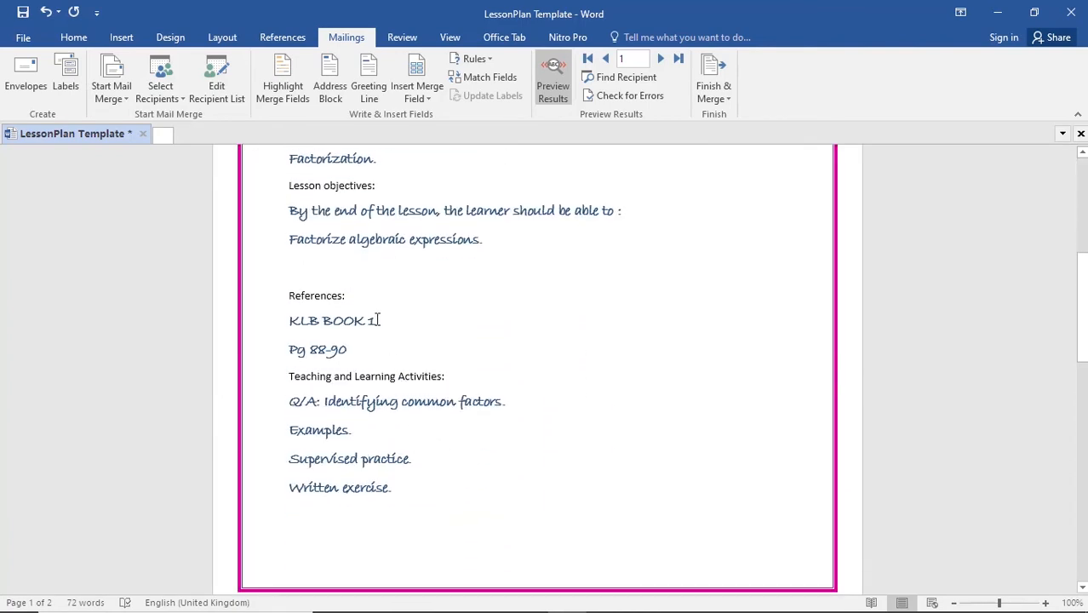
- Delete the blank line between the lesson objectives text and the References heading
key(shift+Up)
key(shift+Up)
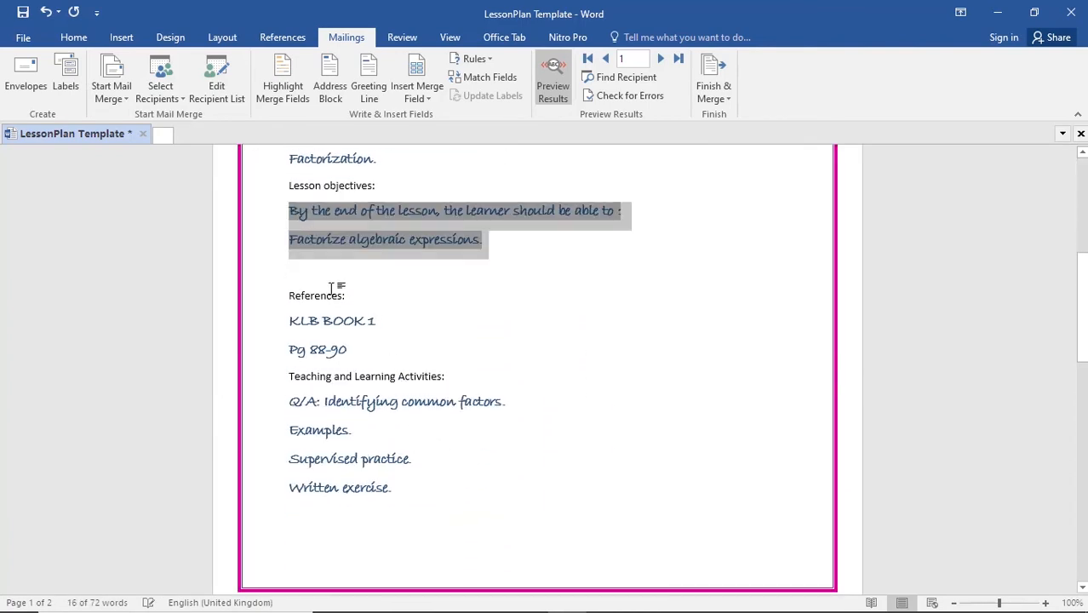
click(334, 286)
key(shift+Up)
key(shift+Up)
click(499, 255)
key(BackSpace)
- Delete the blank line between the teaching and learning activities and the Teaching Aids heading
click(385, 486)
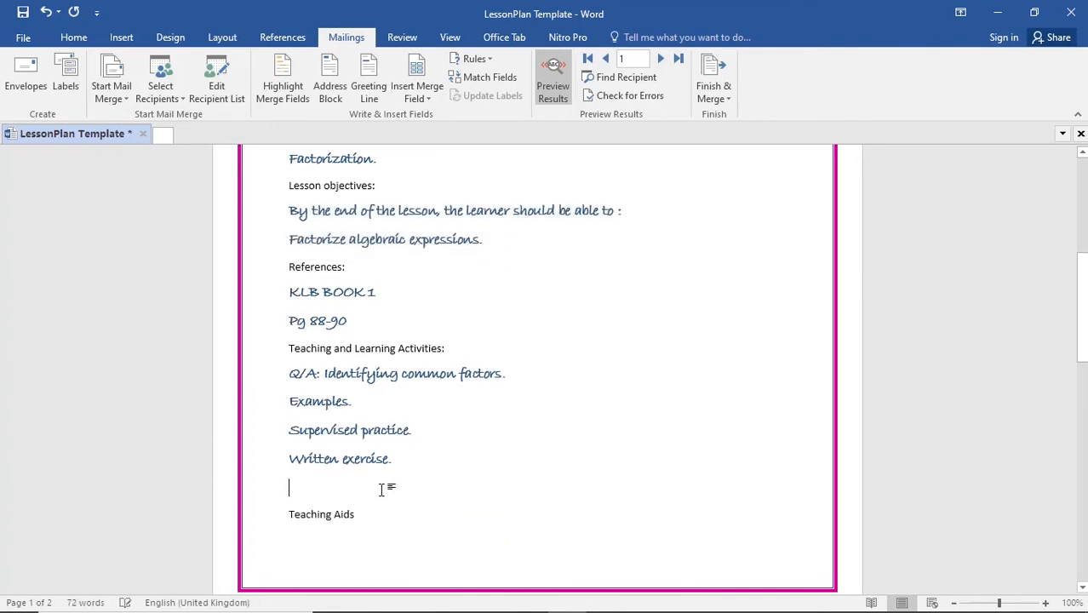
key(shift+Up)
key(shift+Up)
key(shift+Up)
key(shift+Up)
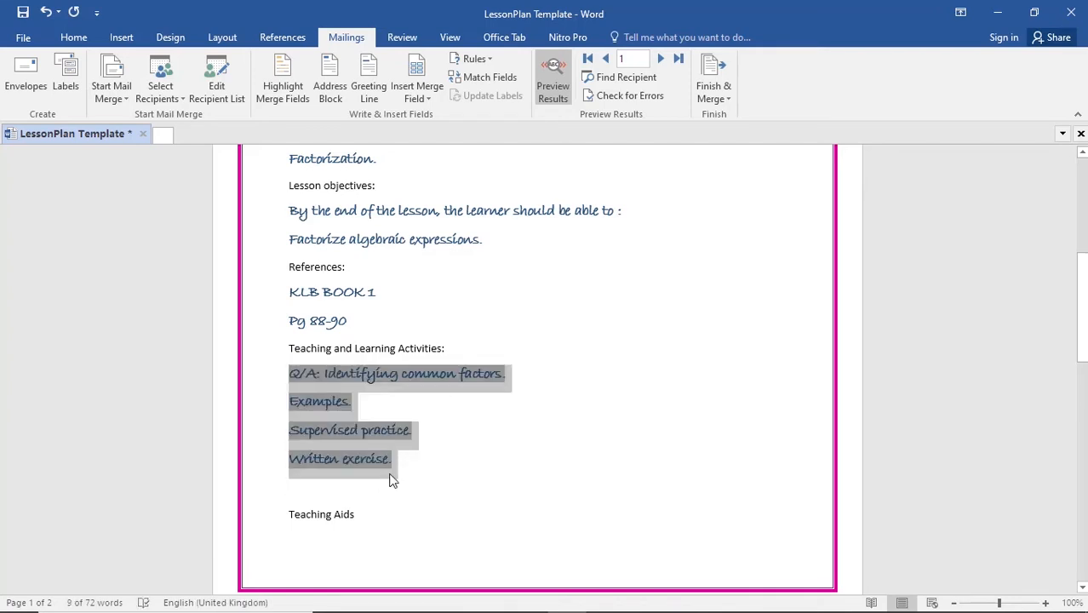
click(386, 490)
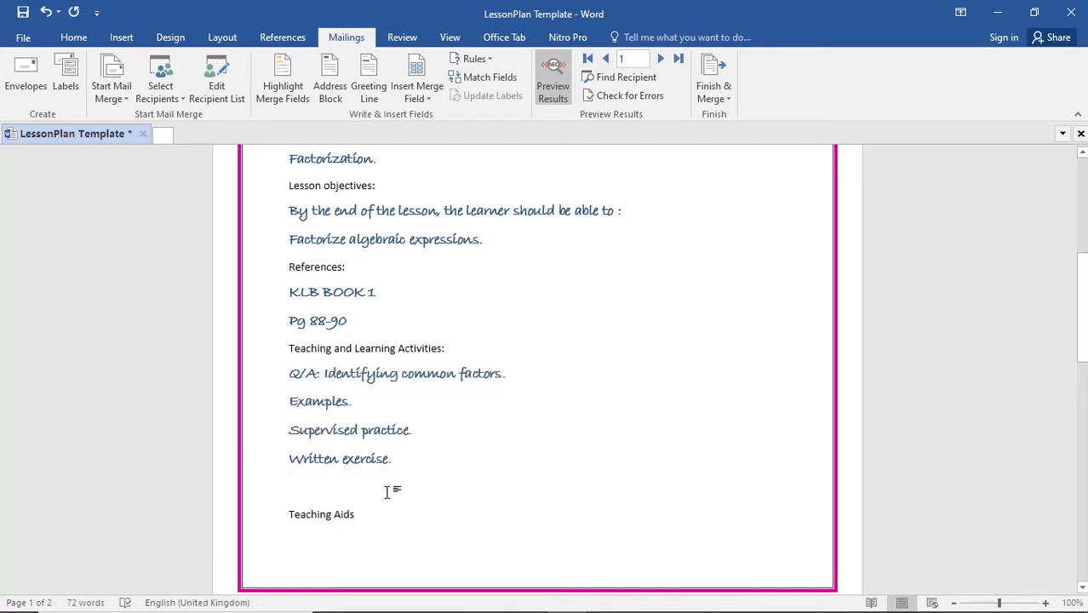
key(Delete)
scroll(388, 491, down, 4)
scroll(390, 491, up, 4)
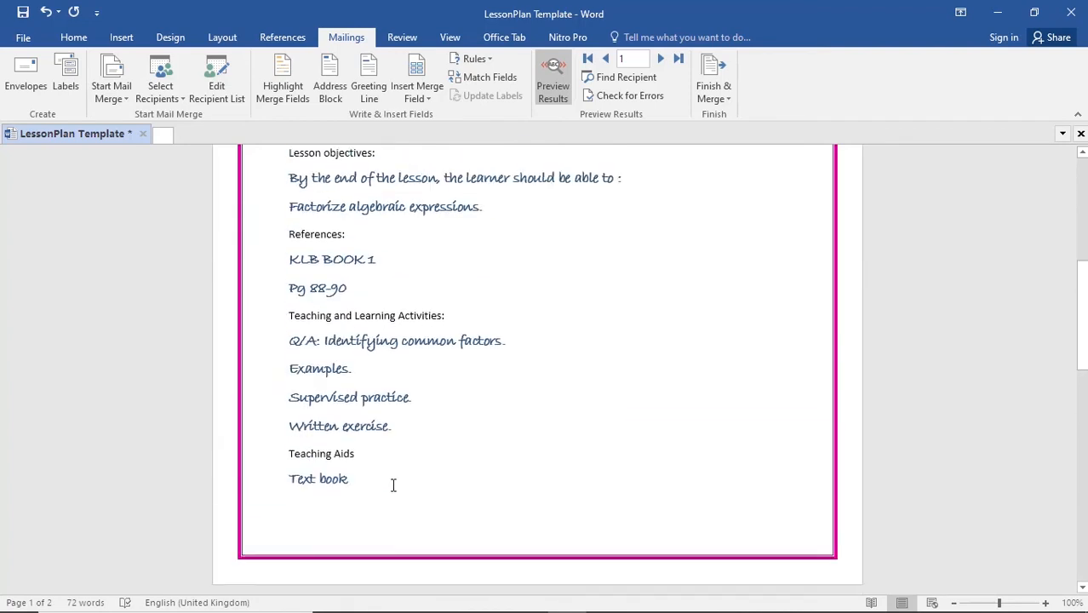
- Remove the blank line between the Teacher line and the class table, and place the cursor on the line below Remarks
scroll(393, 482, up, 6)
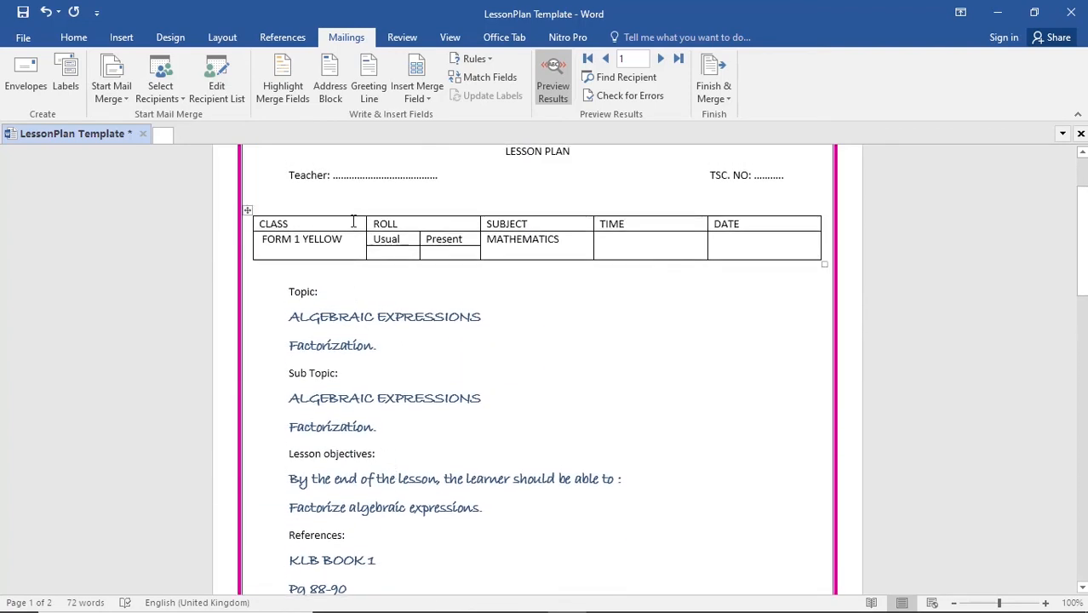
click(345, 202)
key(Delete)
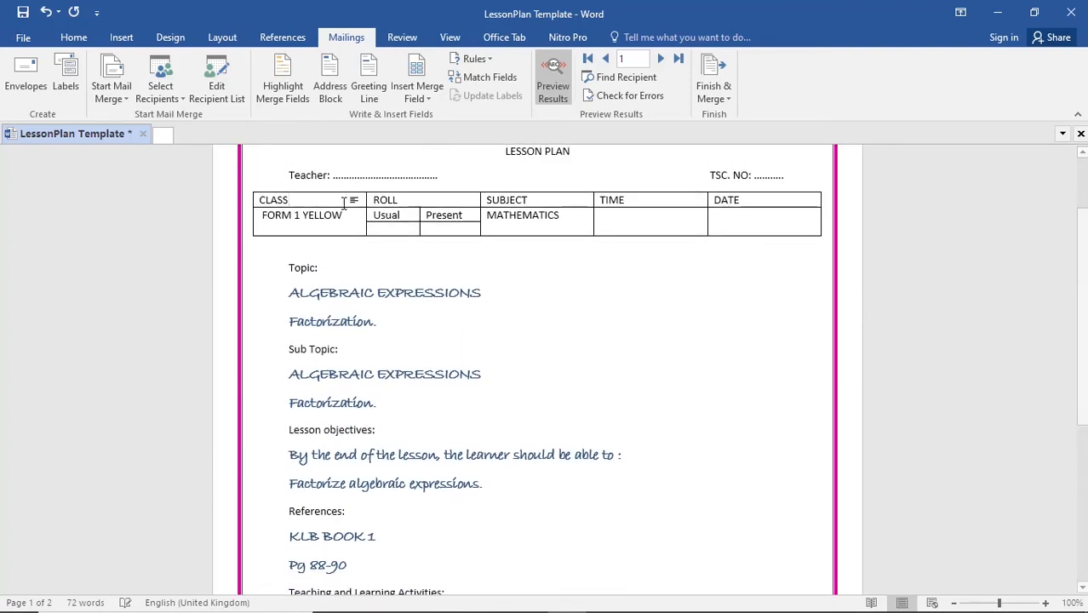
scroll(477, 543, down, 6)
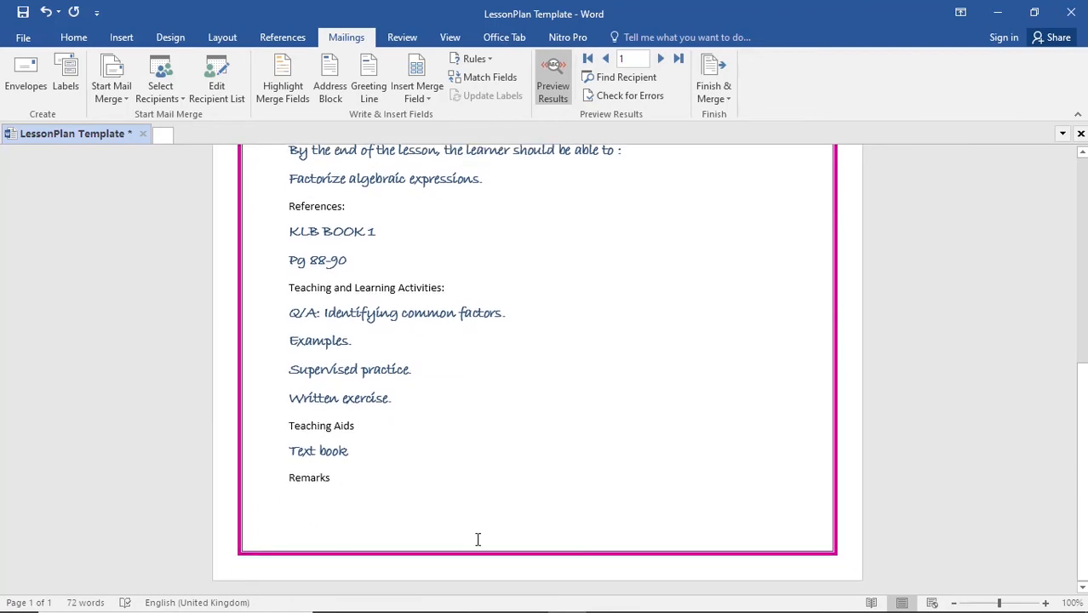
scroll(478, 539, up, 1)
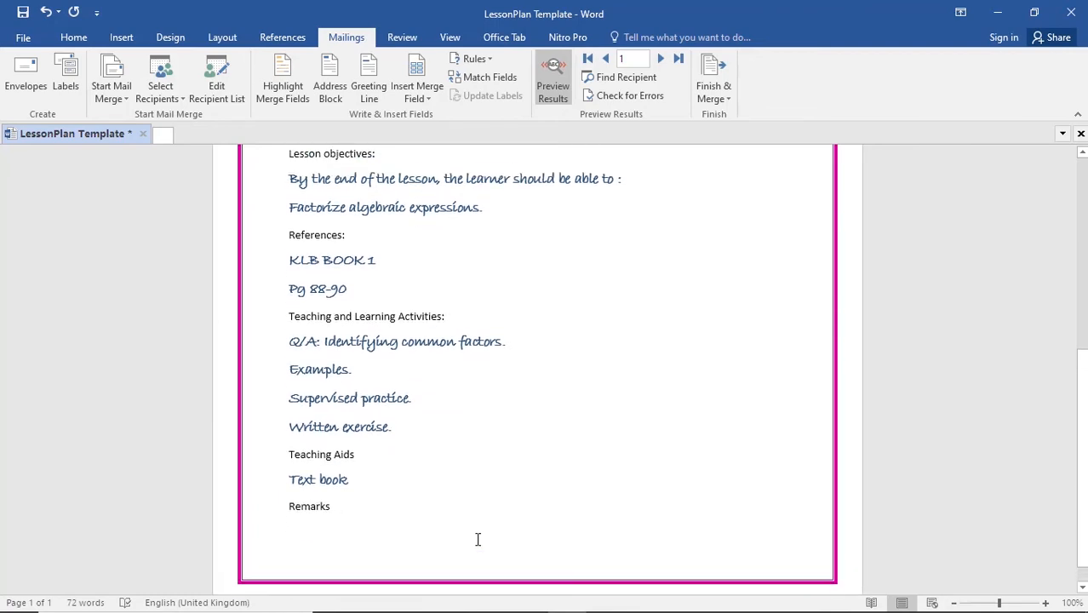
click(348, 539)
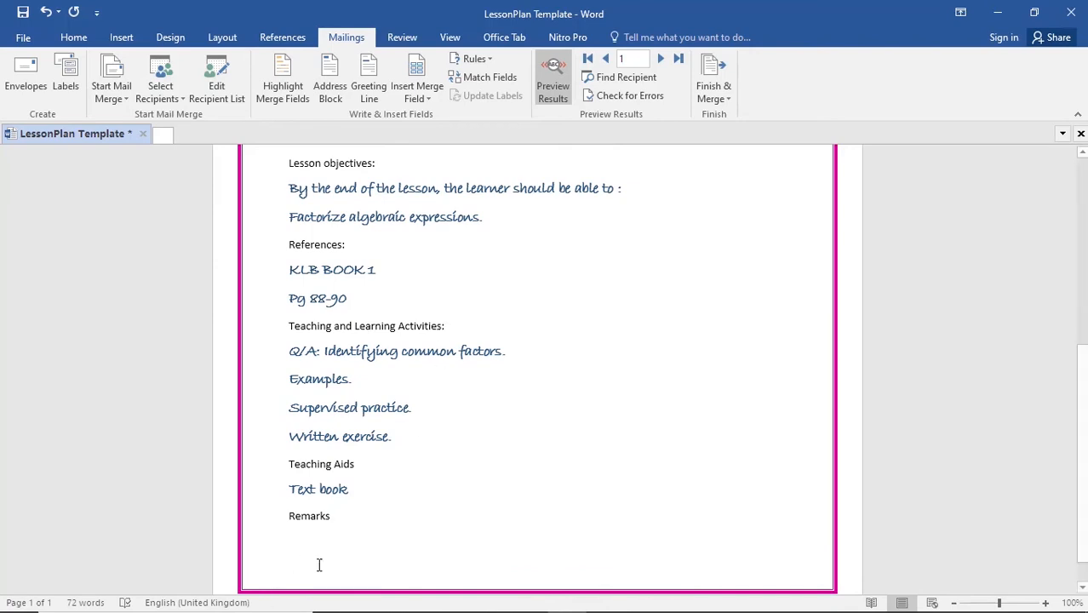
- Switch to File Explorer and open the MATHEMATICS-FORM-1-2021-SCHEMES-OF-WORK document from the Schemes of Works folder
mouse_move(319, 611)
click(410, 597)
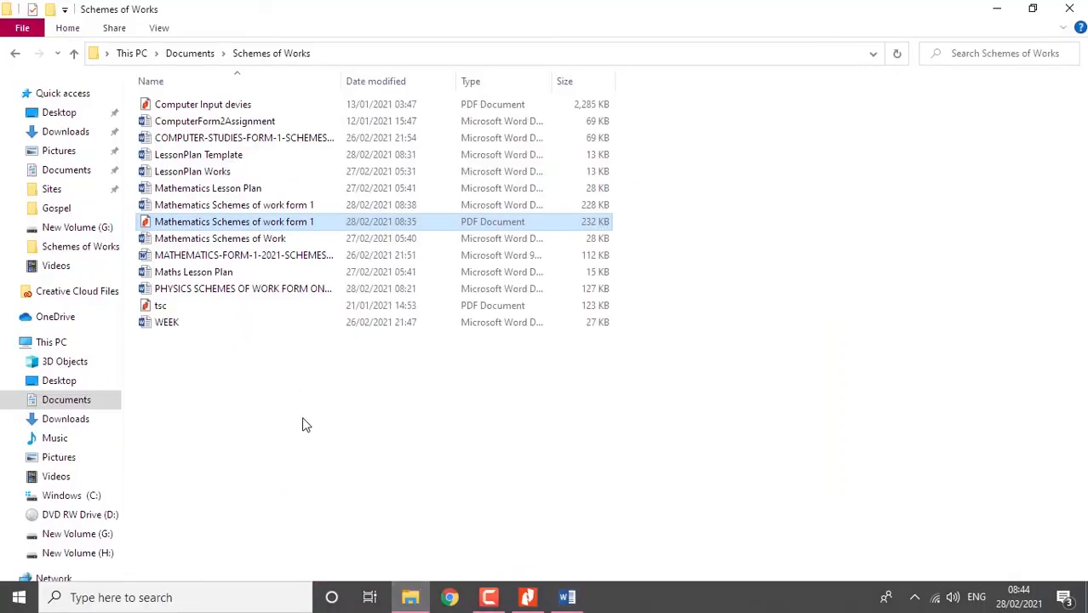
double_click(284, 257)
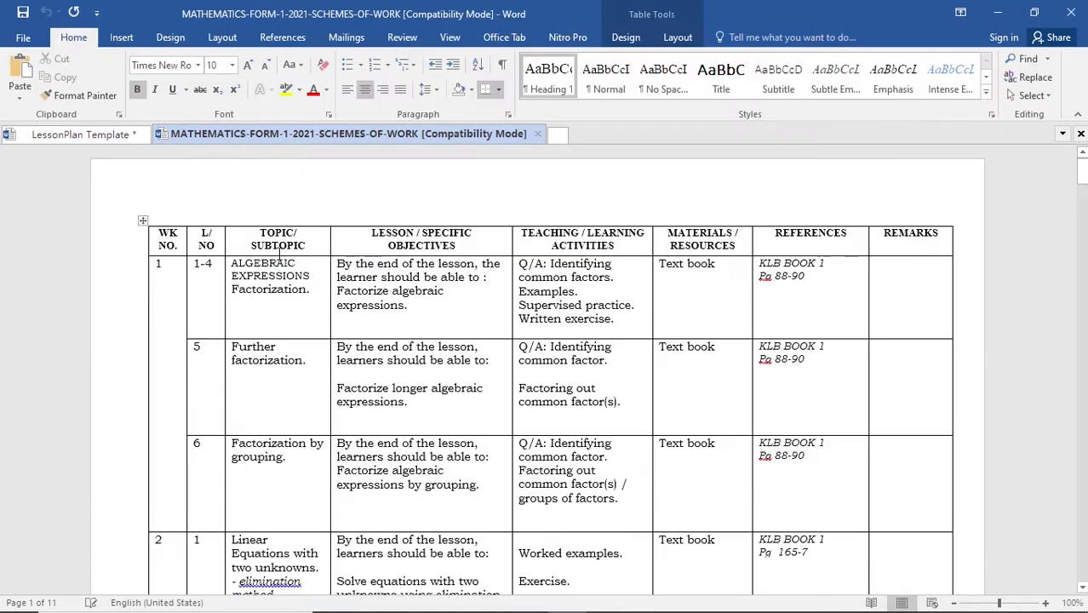
- Examine the Remarks and Topic/Subtopic columns of the schemes of work table on the first page
click(912, 295)
click(909, 365)
click(907, 475)
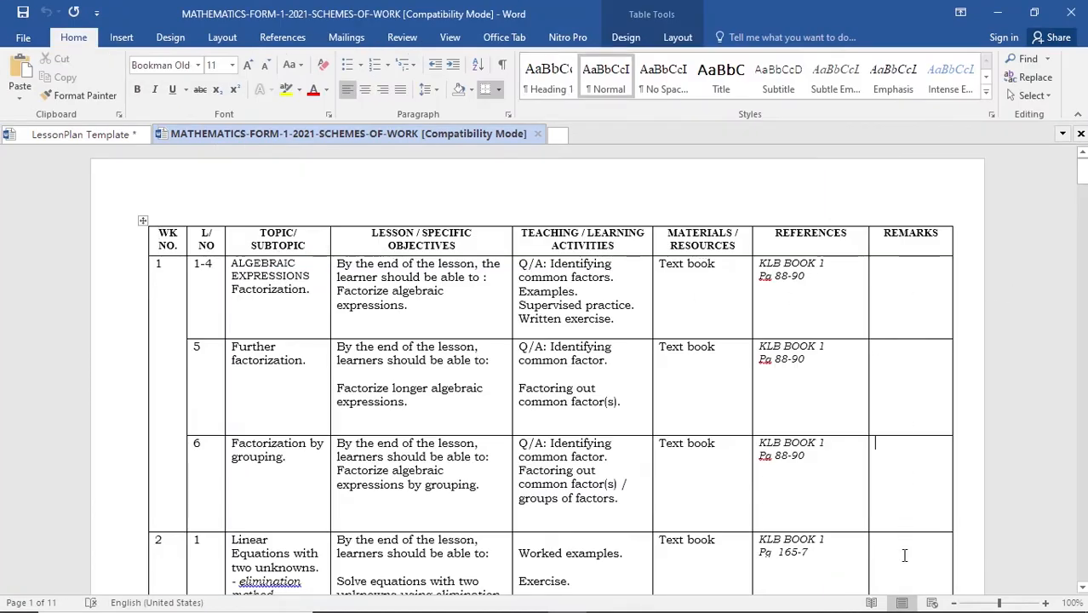
click(900, 558)
click(685, 381)
triple_click(236, 270)
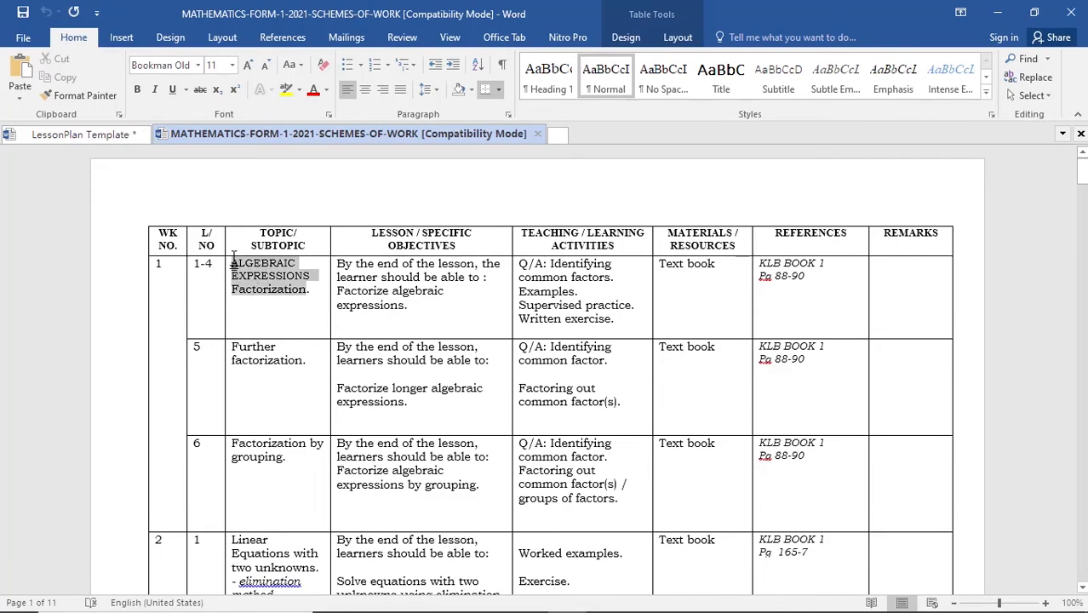
click(265, 238)
scroll(276, 379, down, 8)
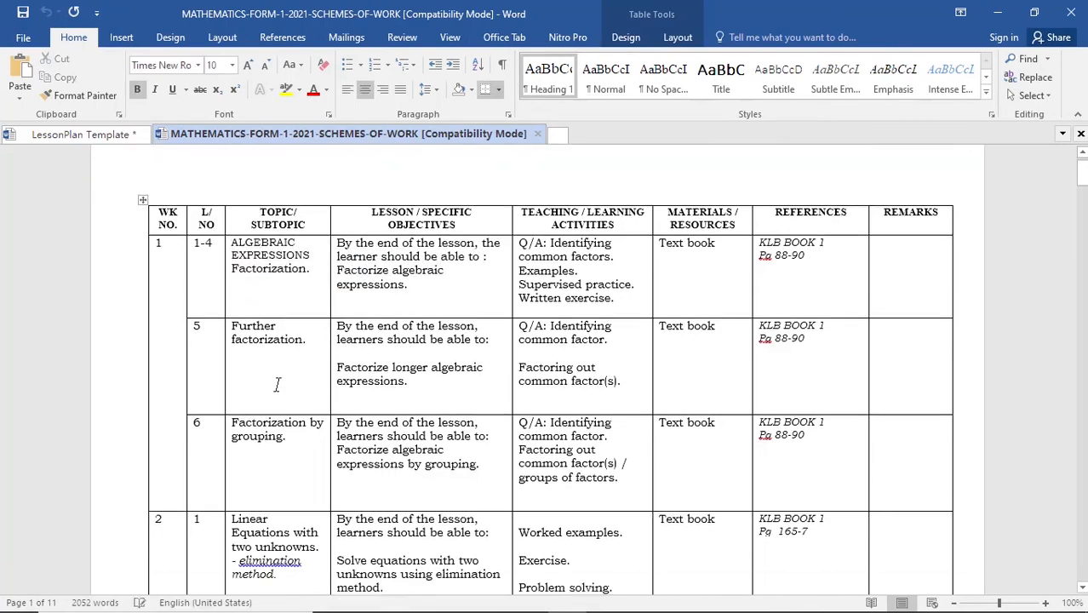
scroll(277, 373, up, 8)
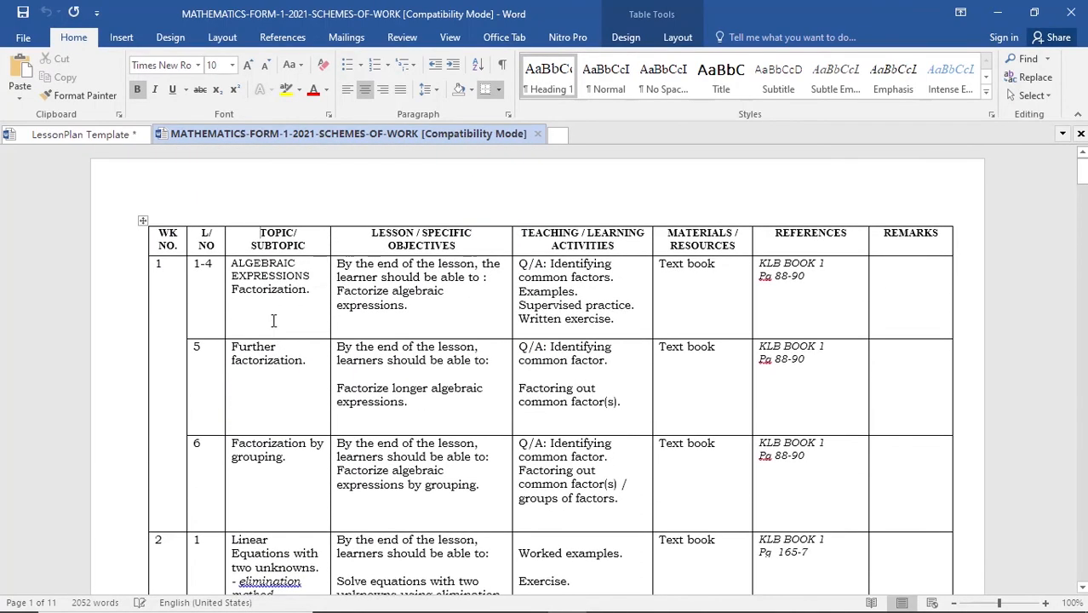
click(274, 317)
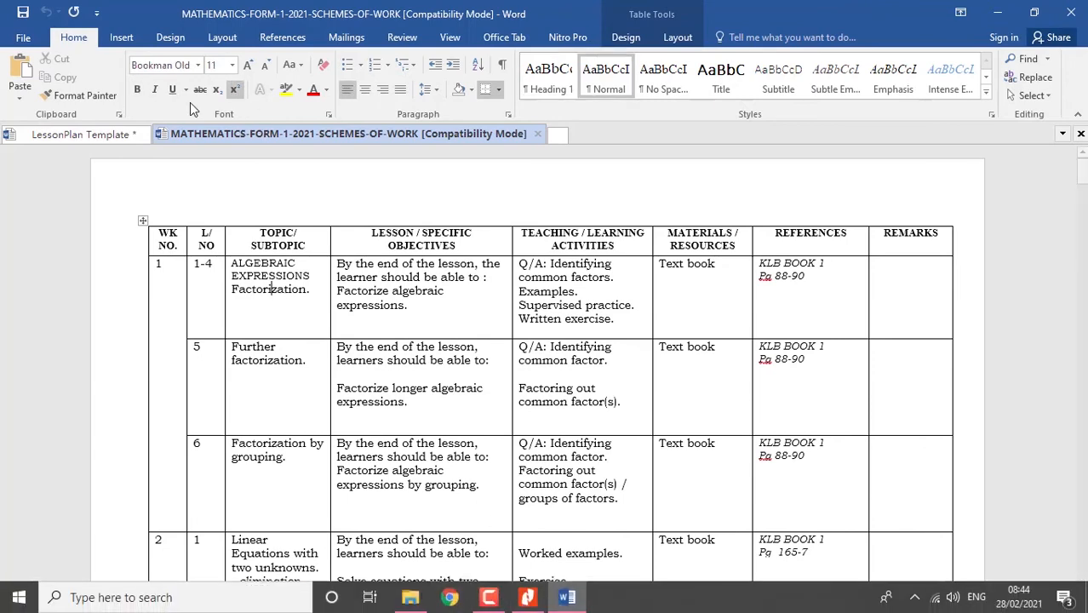
- Switch back to the LessonPlan Template document and delete the blank line between the class table and the Topic heading
click(107, 134)
scroll(418, 269, up, 1)
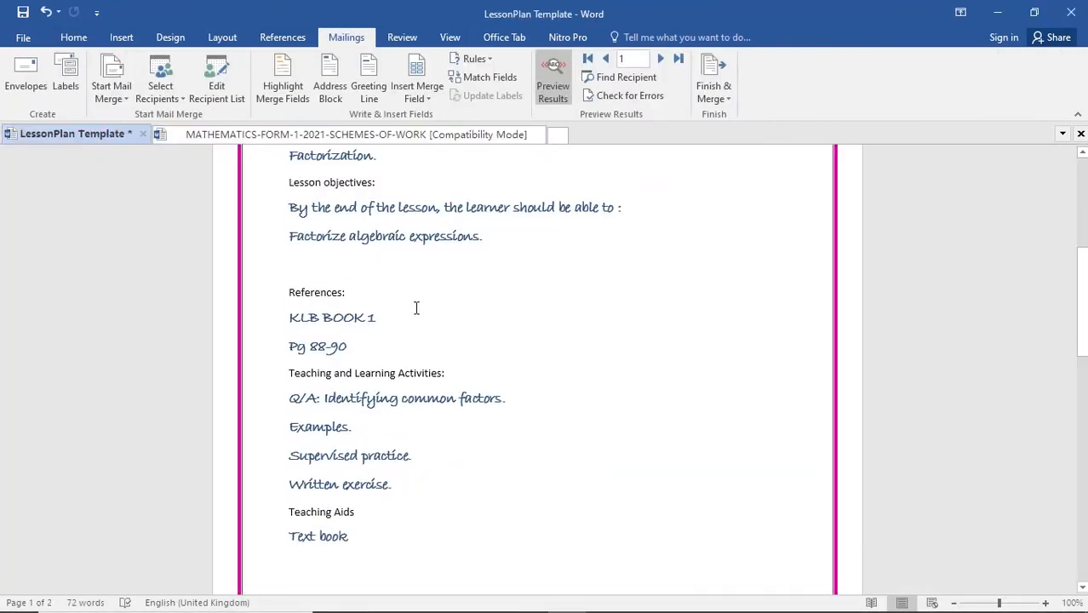
scroll(417, 289, down, 3)
scroll(416, 310, down, 3)
scroll(416, 308, up, 9)
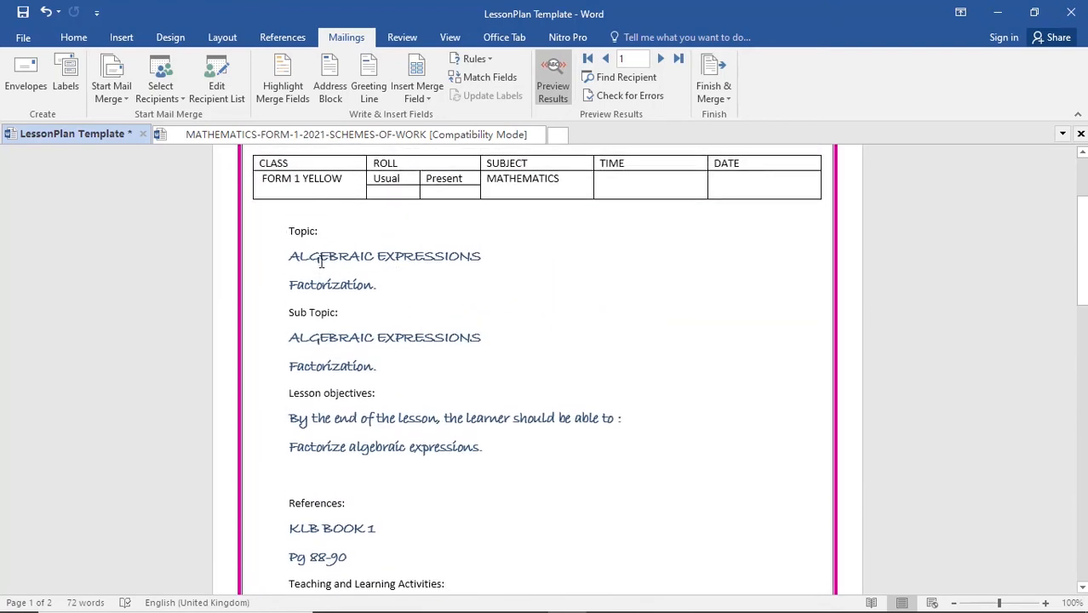
key(Delete)
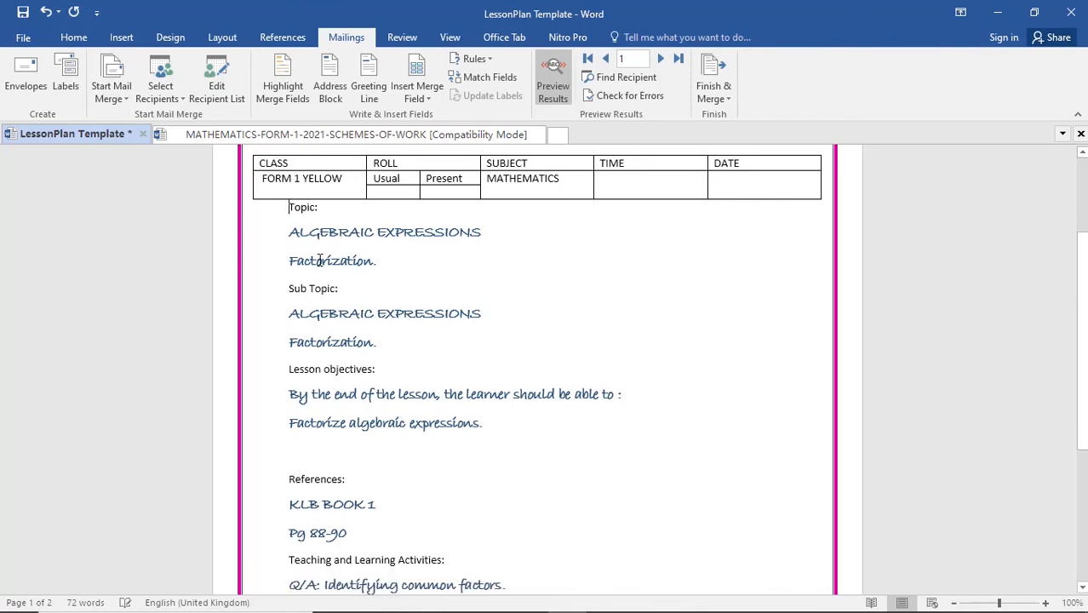
- Delete the remaining blank line above the References heading and place the cursor on the line below Remarks
scroll(319, 273, down, 3)
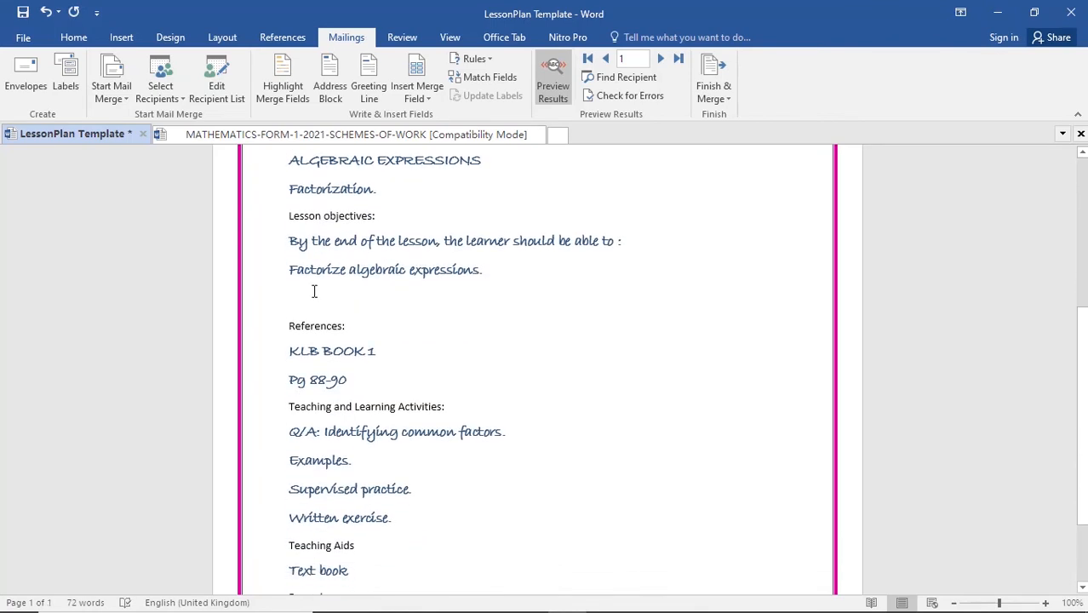
key(Delete)
scroll(314, 295, down, 3)
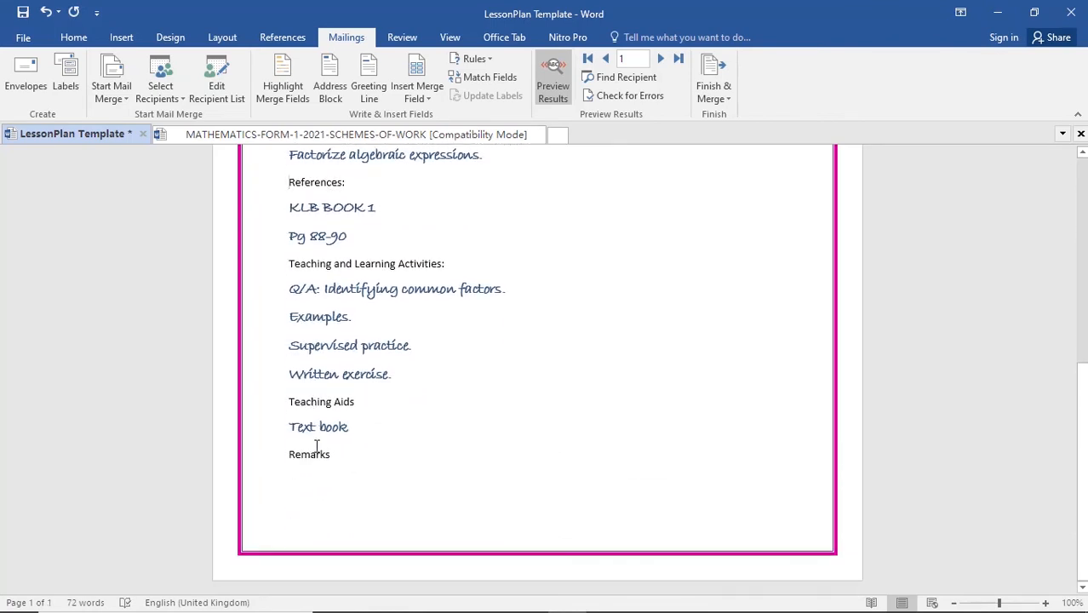
scroll(379, 418, up, 10)
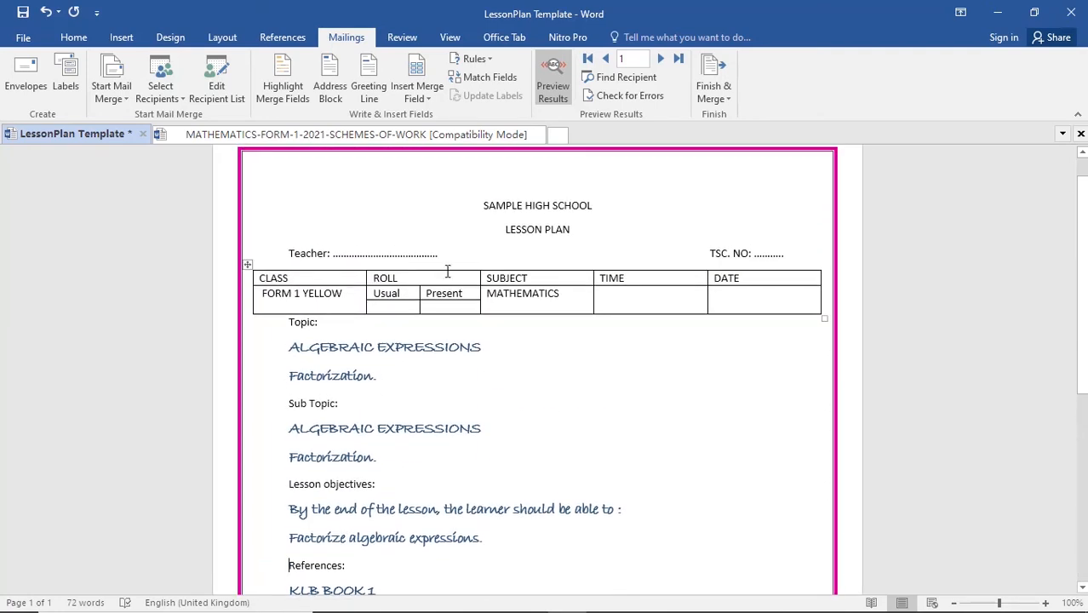
triple_click(562, 444)
triple_click(576, 552)
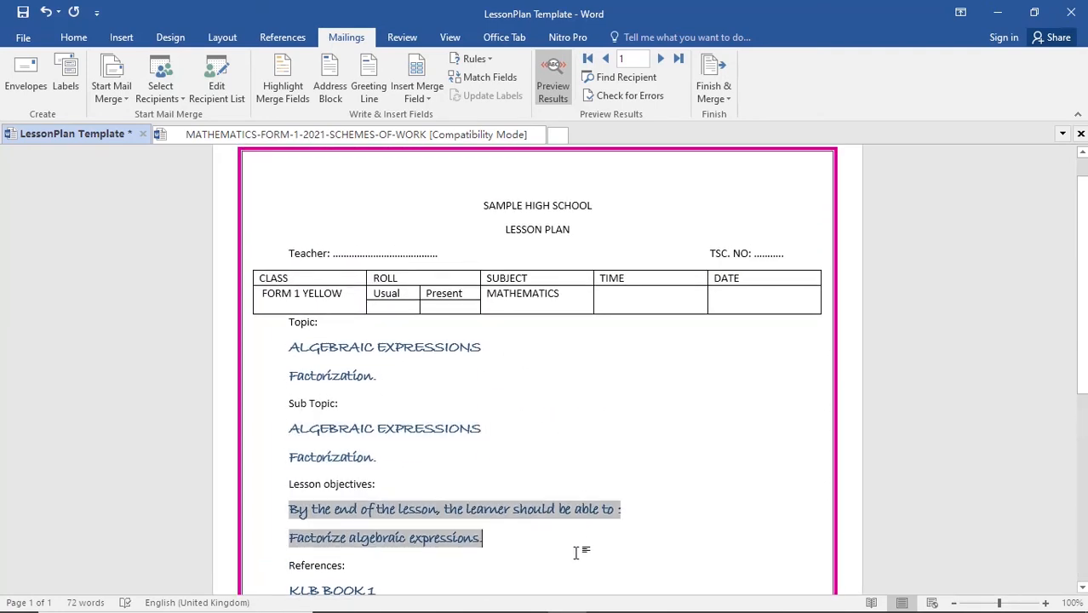
scroll(583, 537, down, 8)
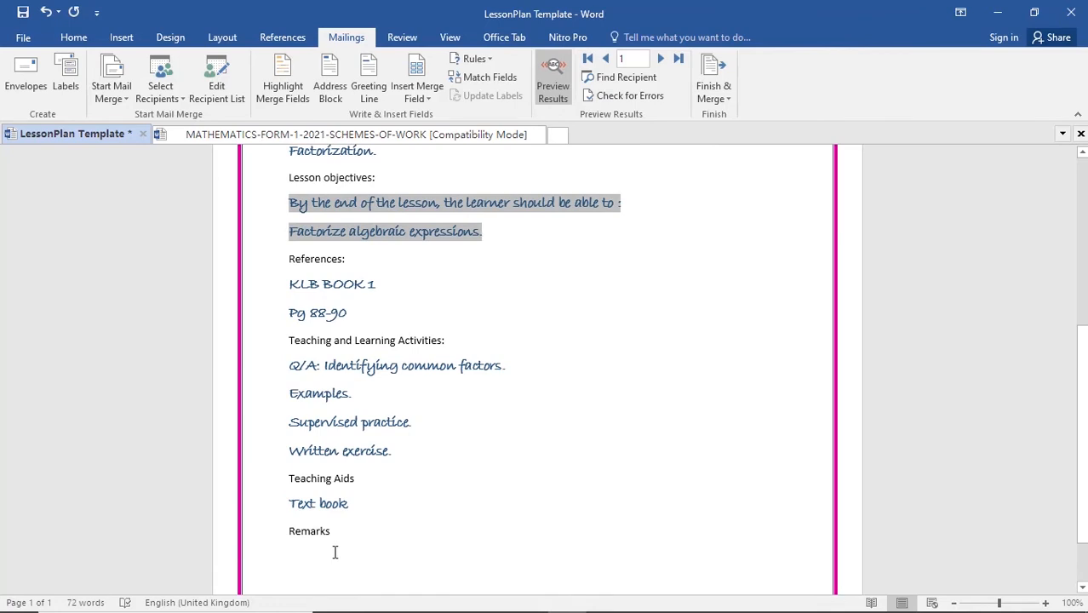
click(334, 553)
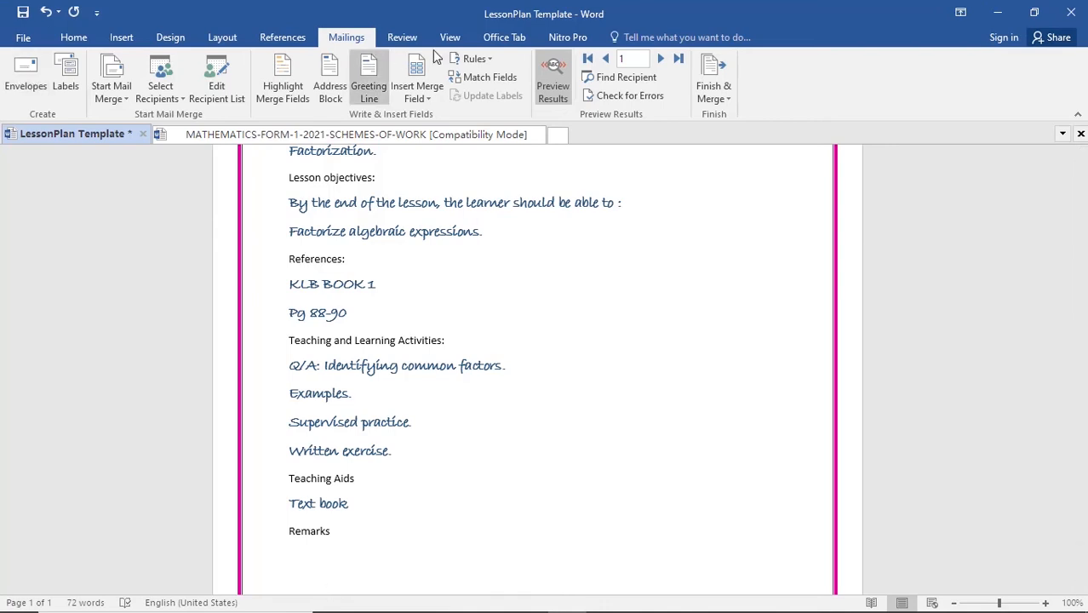
- Finish the mail merge by merging all records into a new document of individually editable lesson plans
click(730, 102)
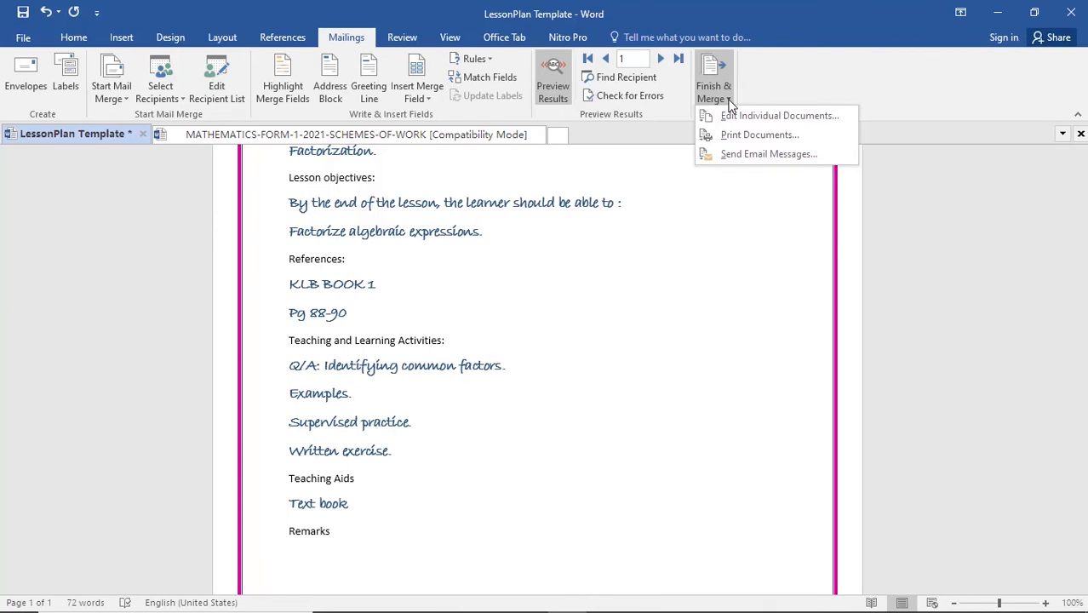
click(735, 119)
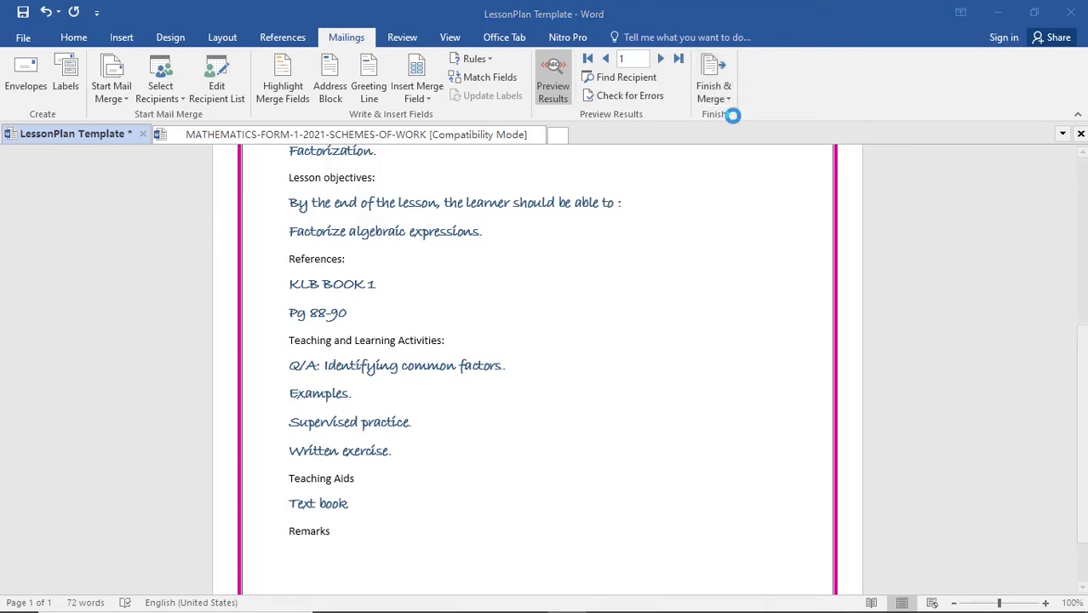
click(477, 286)
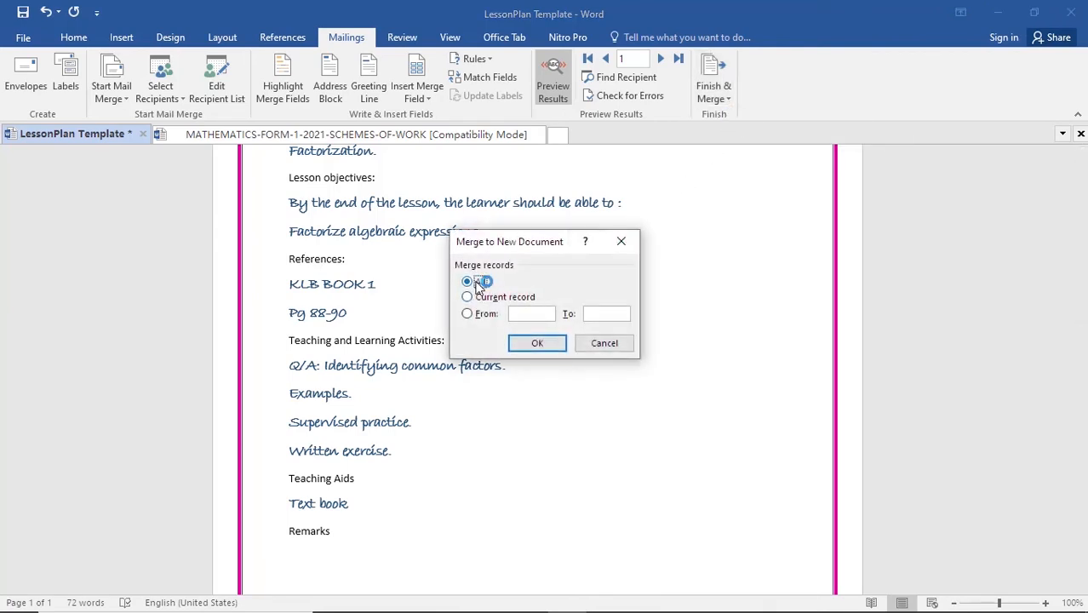
click(537, 342)
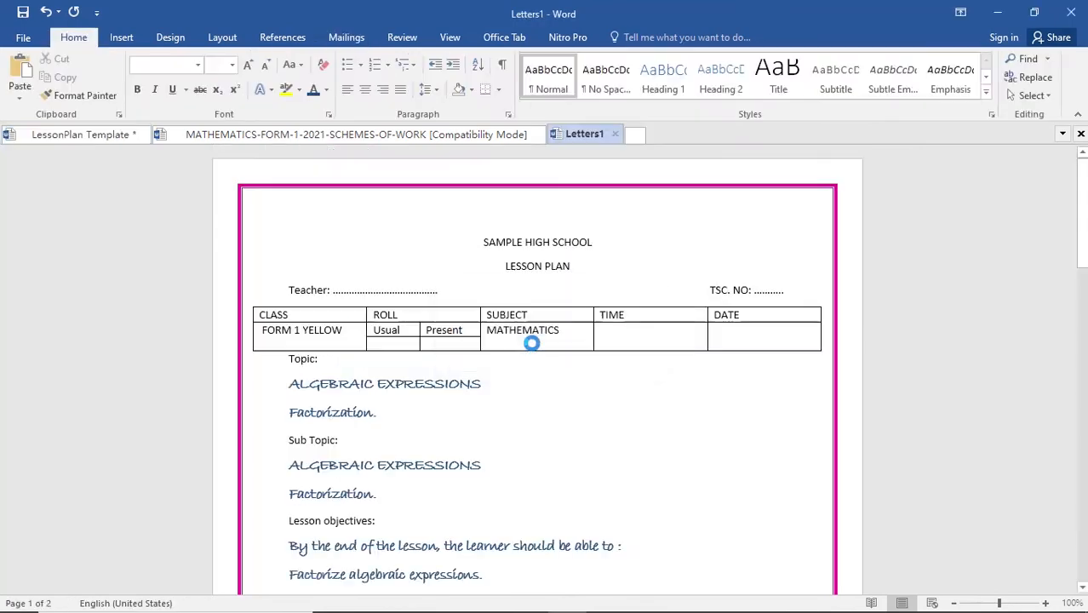
click(549, 358)
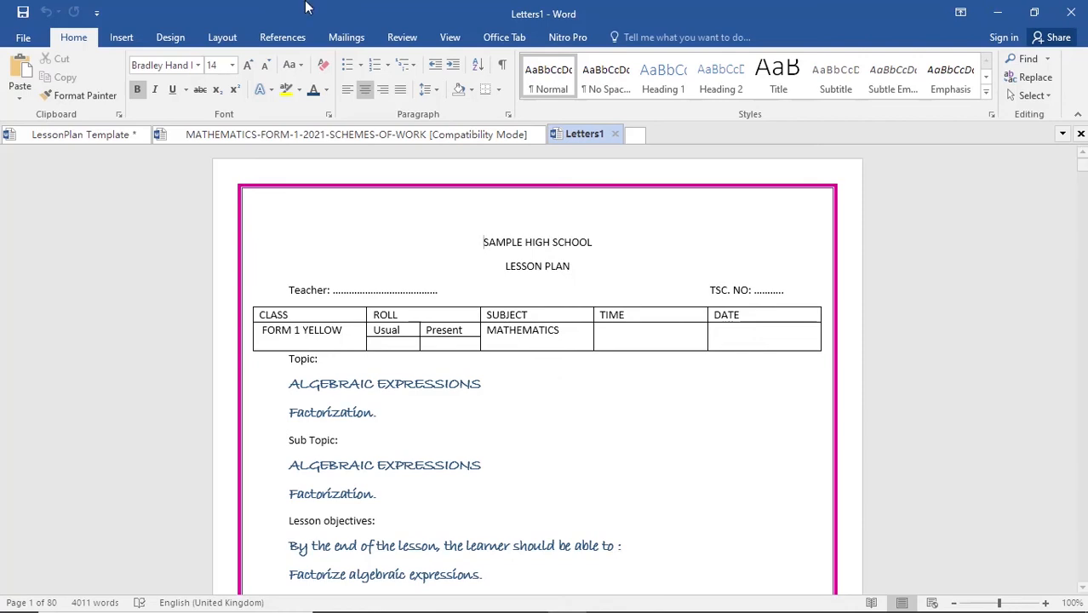
- Examine the merged lesson plans from the first page through to the final END OF TERM EXAMS page
click(491, 385)
scroll(420, 398, down, 10)
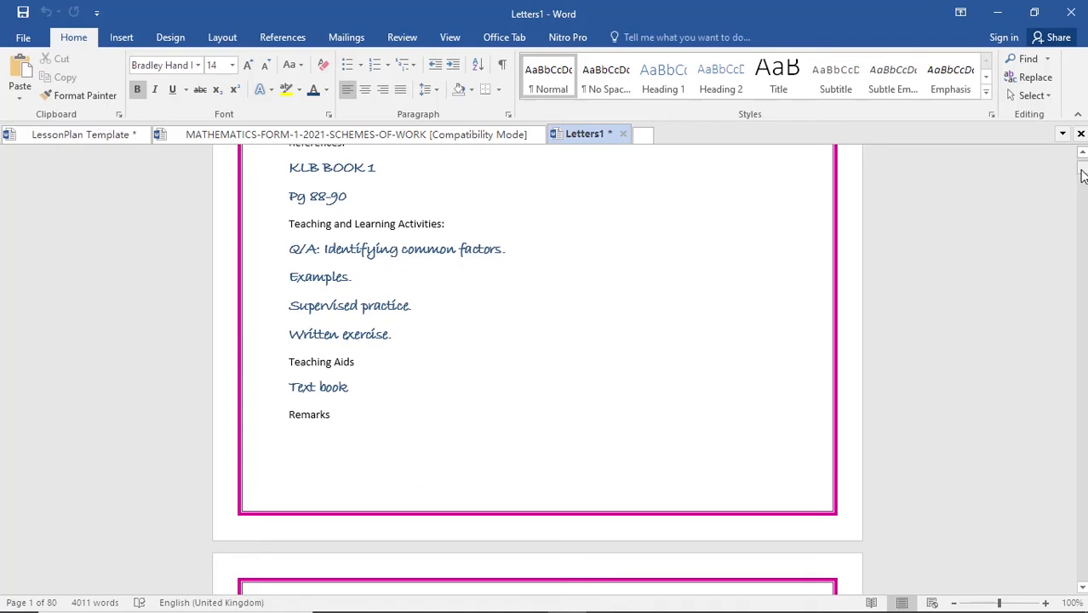
drag(1083, 175, 1083, 584)
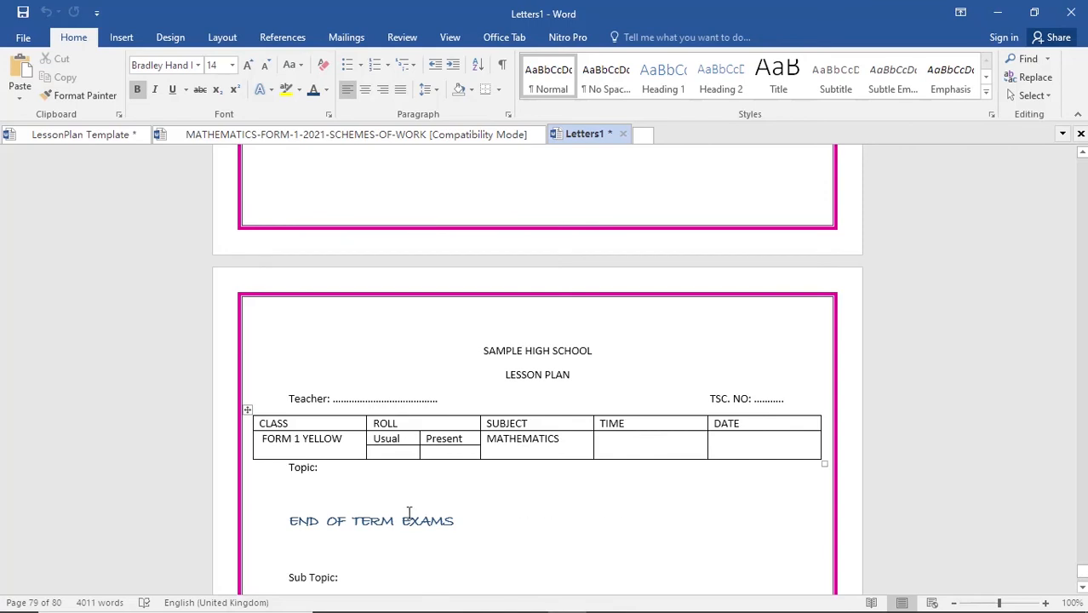
drag(454, 522, 308, 503)
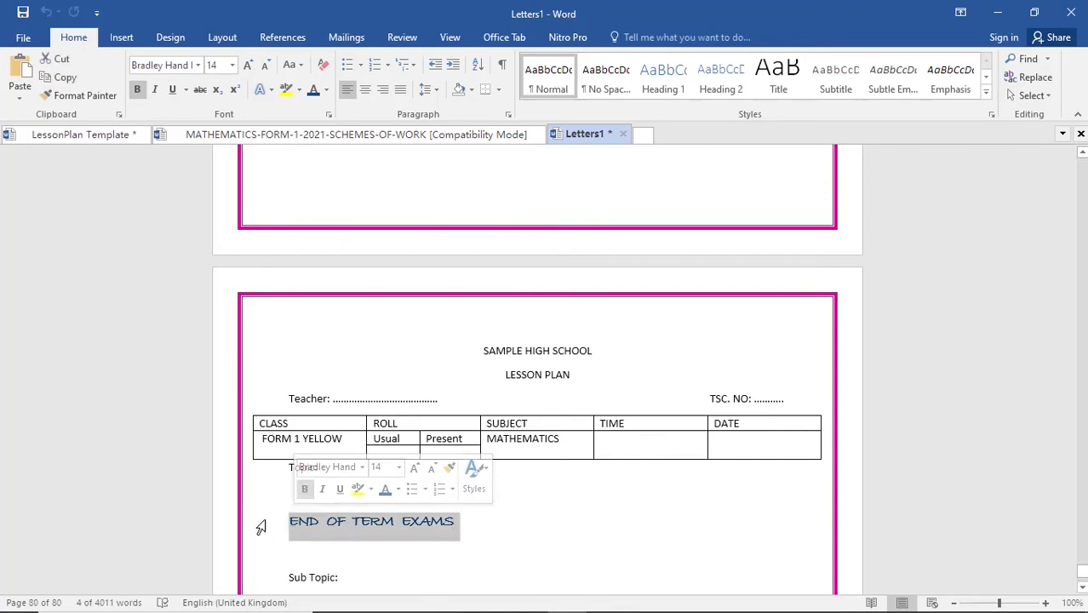
click(290, 521)
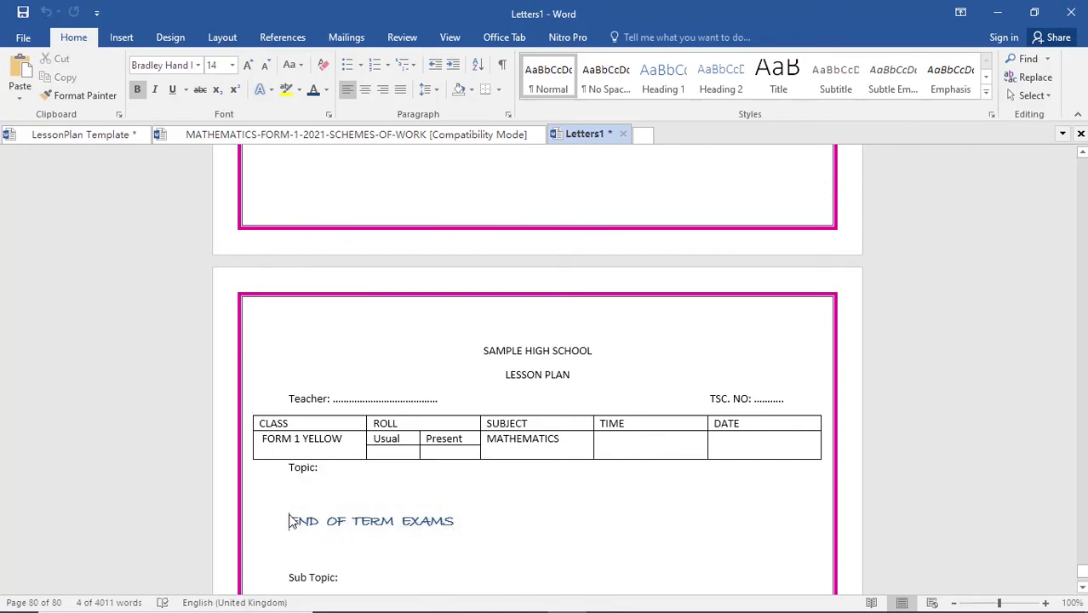
scroll(341, 528, down, 2)
click(315, 533)
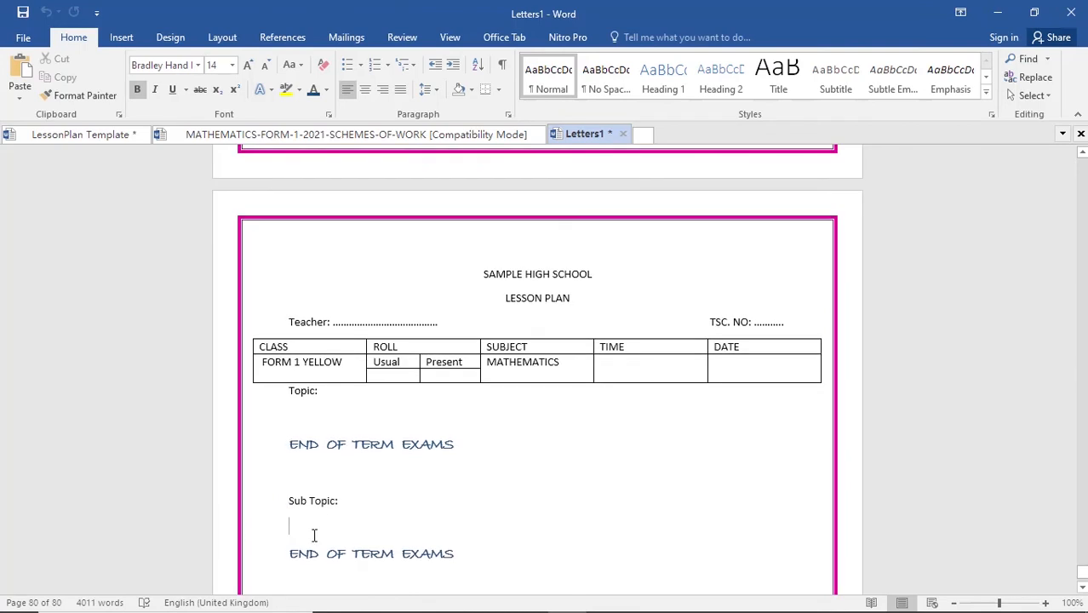
scroll(314, 535, down, 3)
click(365, 517)
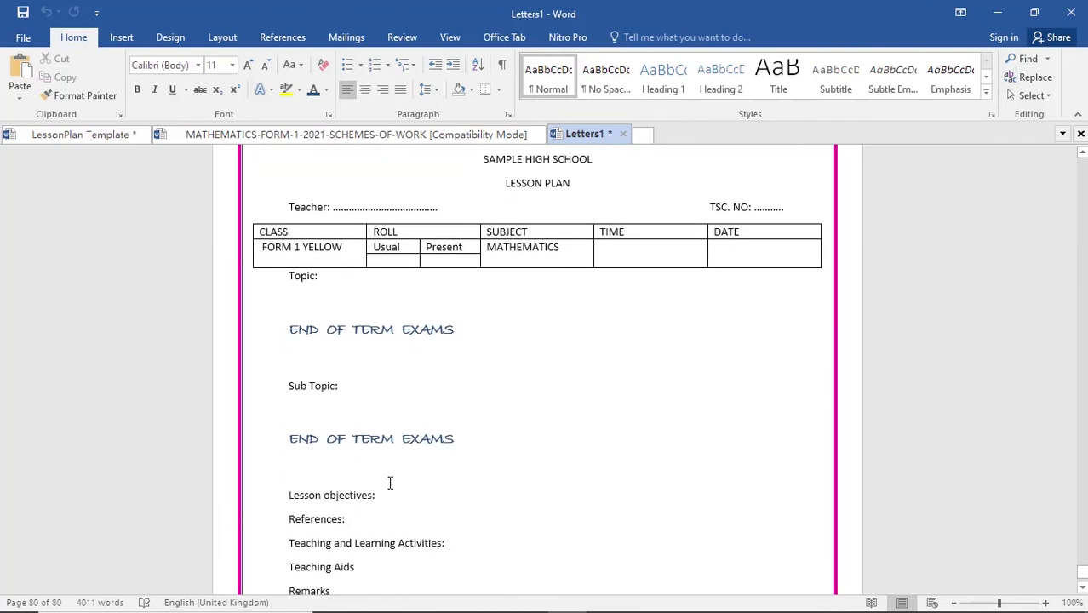
scroll(390, 484, up, 4)
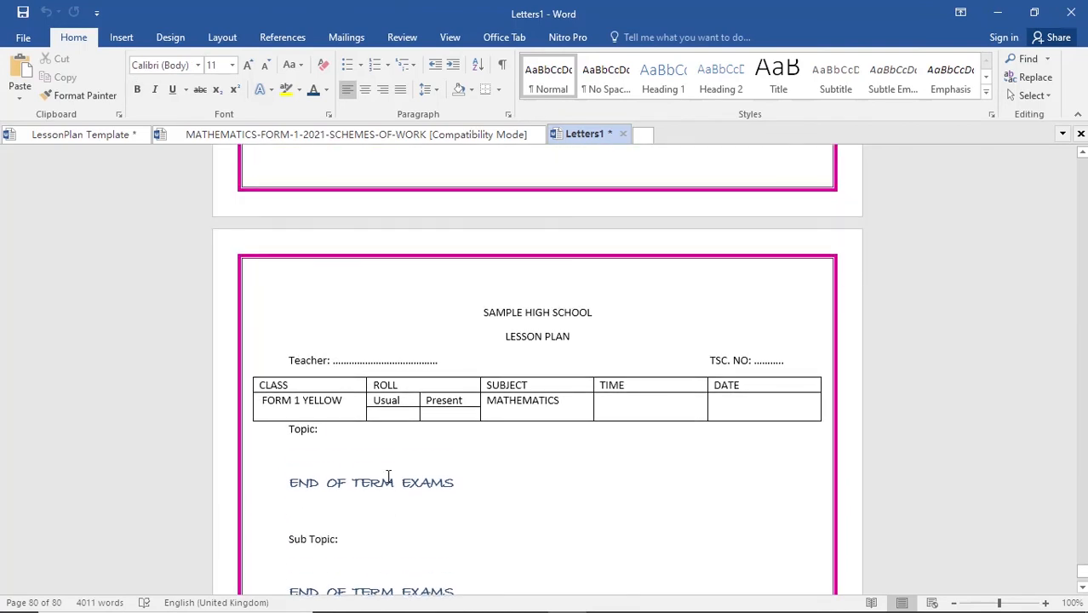
click(340, 512)
scroll(347, 496, up, 8)
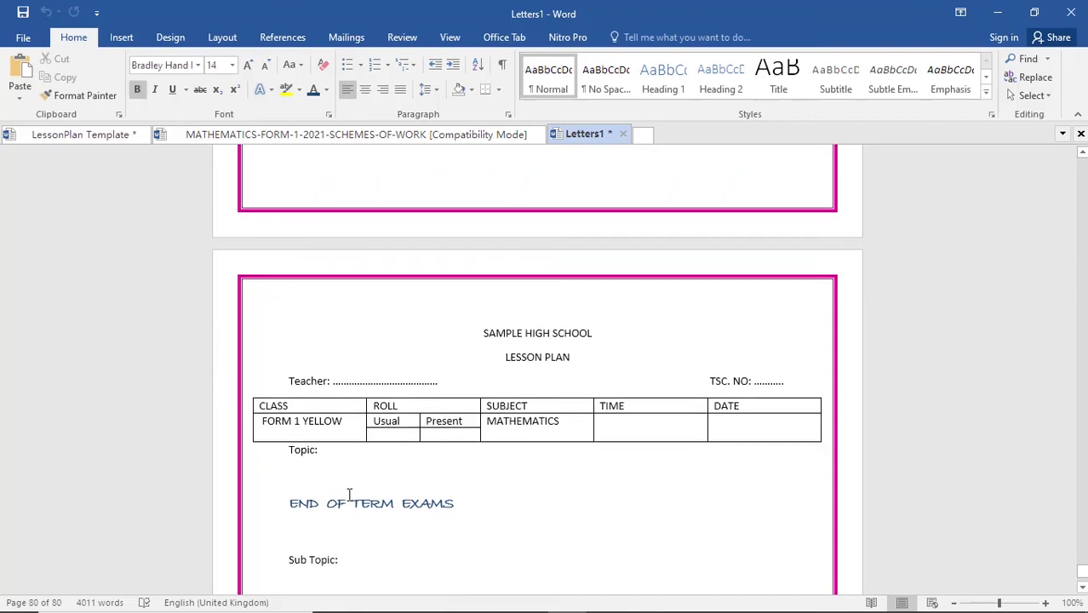
- Compare the merged Nets of solids lesson plan with the final rows of the MATHEMATICS-FORM-1-2021-SCHEMES-OF-WORK table
scroll(350, 495, up, 11)
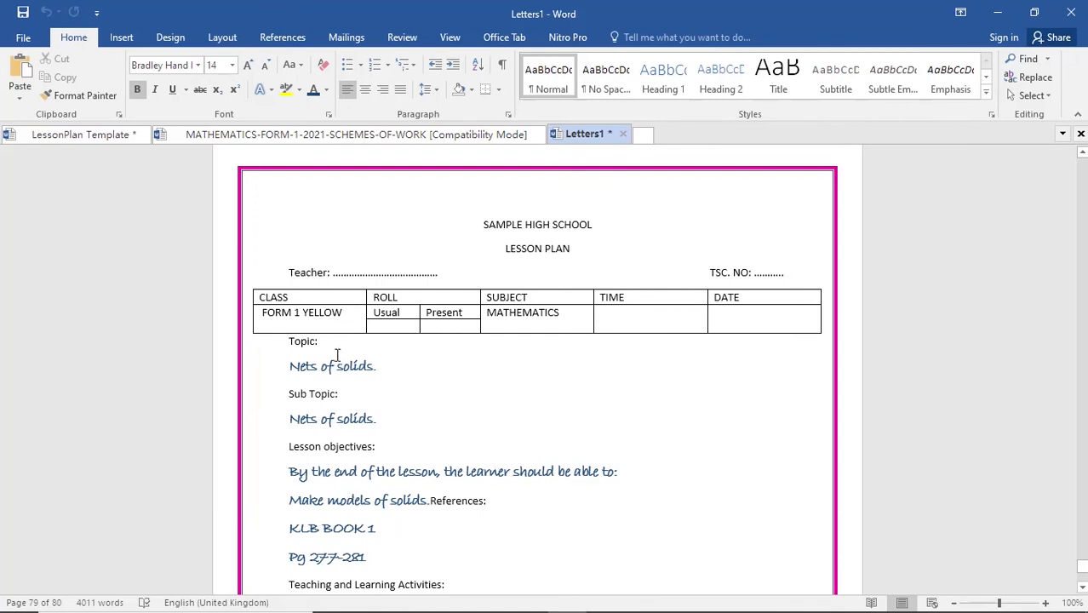
drag(284, 366, 394, 362)
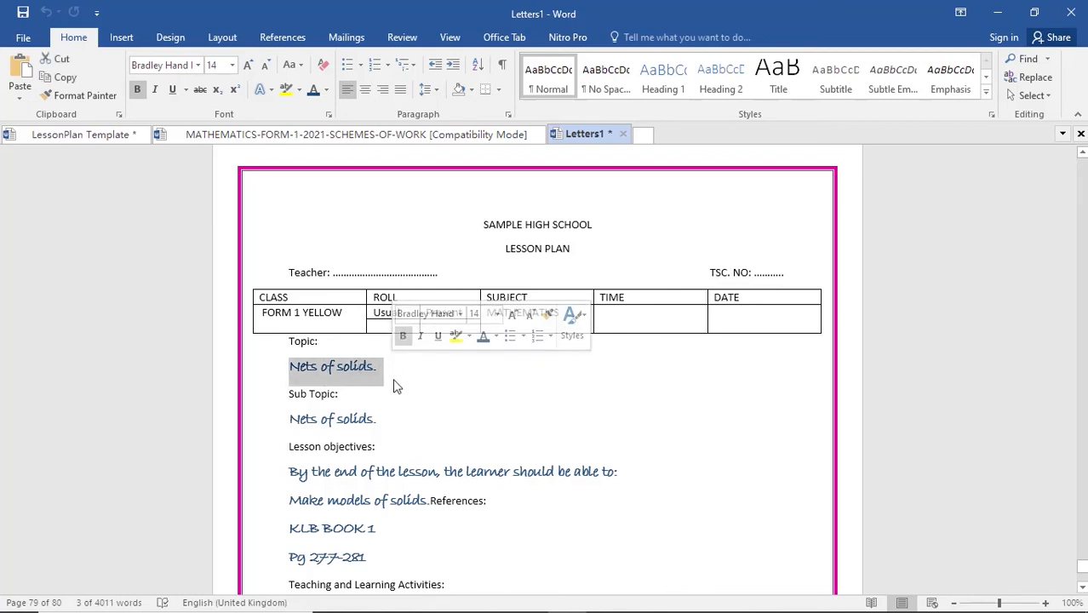
click(395, 379)
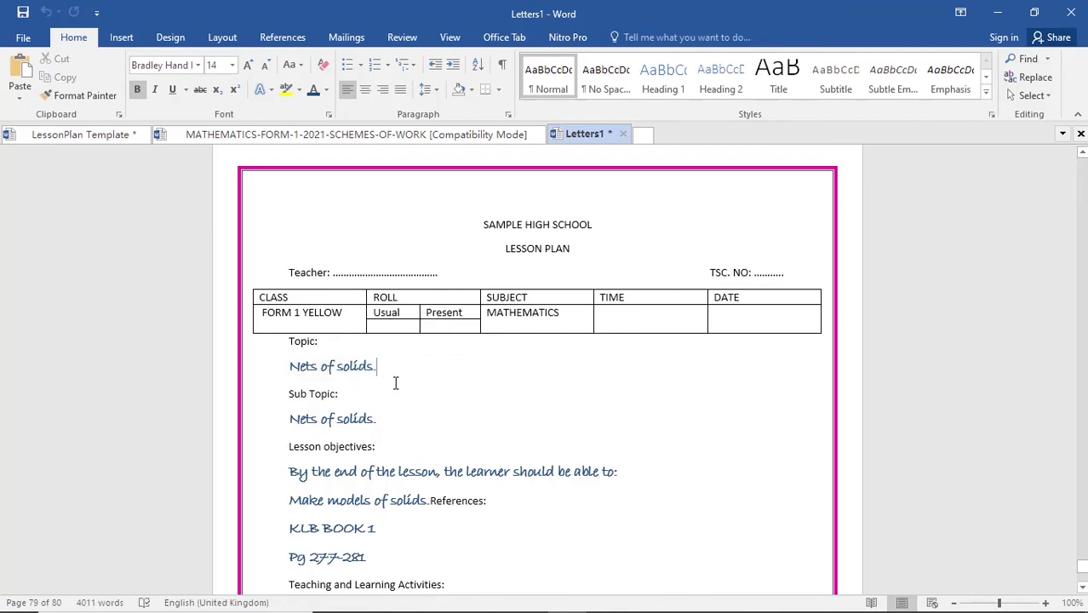
scroll(396, 383, down, 2)
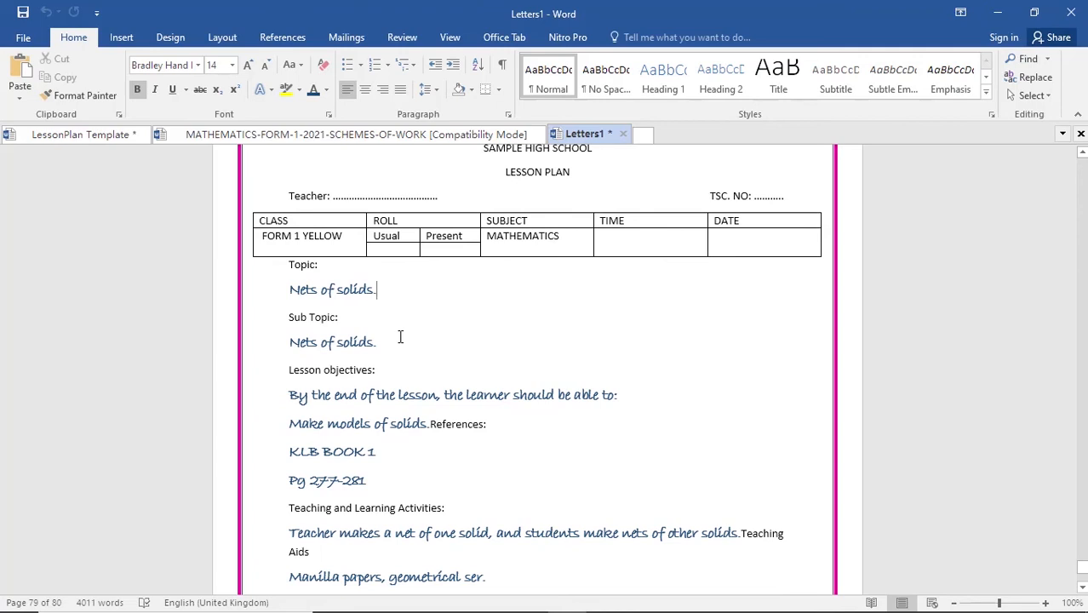
click(371, 136)
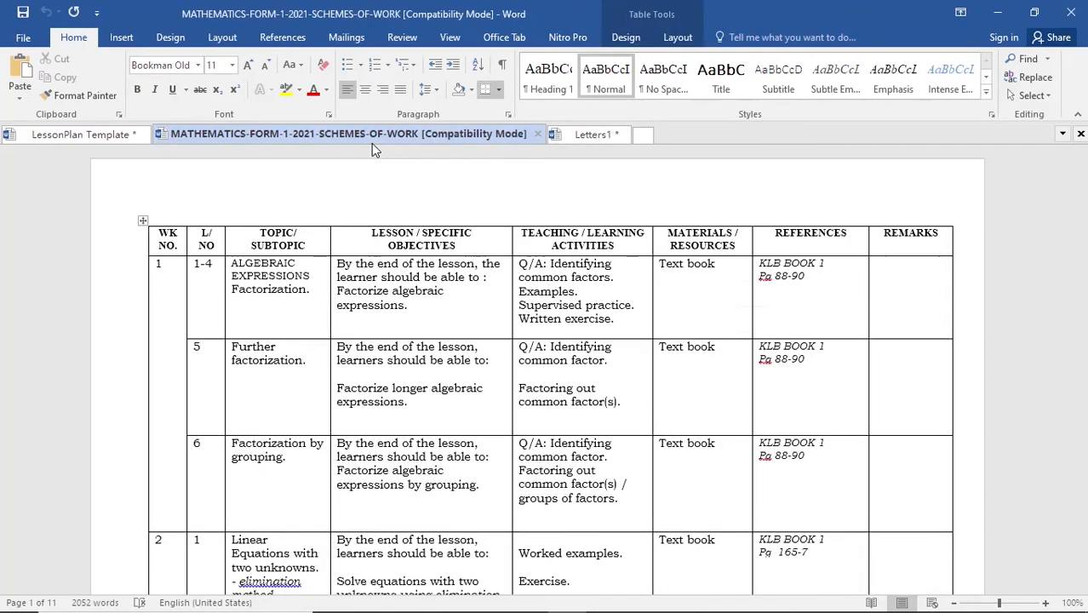
drag(1084, 173, 1066, 544)
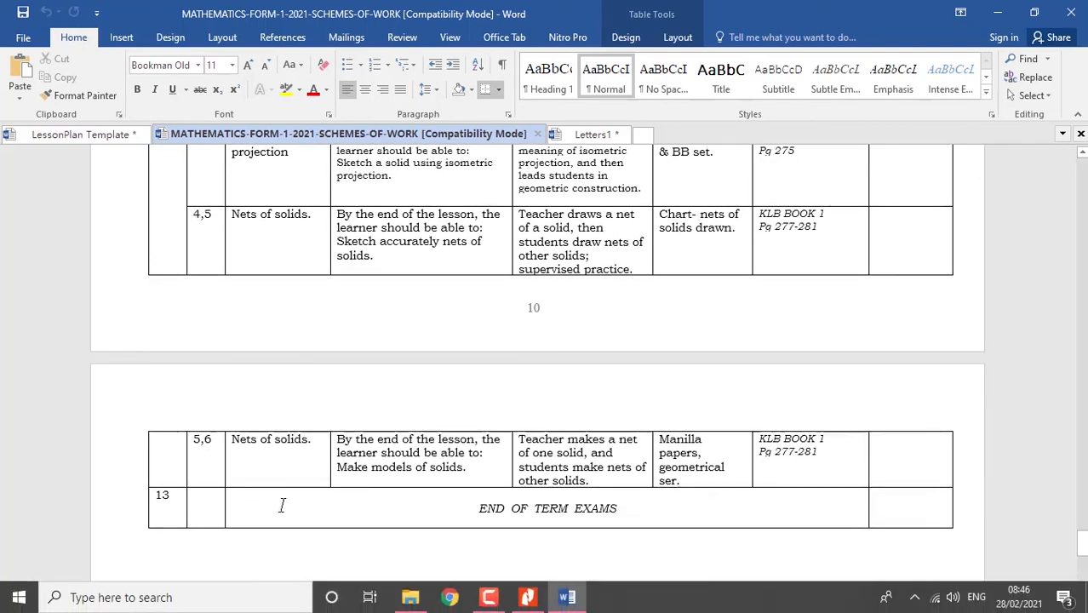
drag(474, 509, 653, 515)
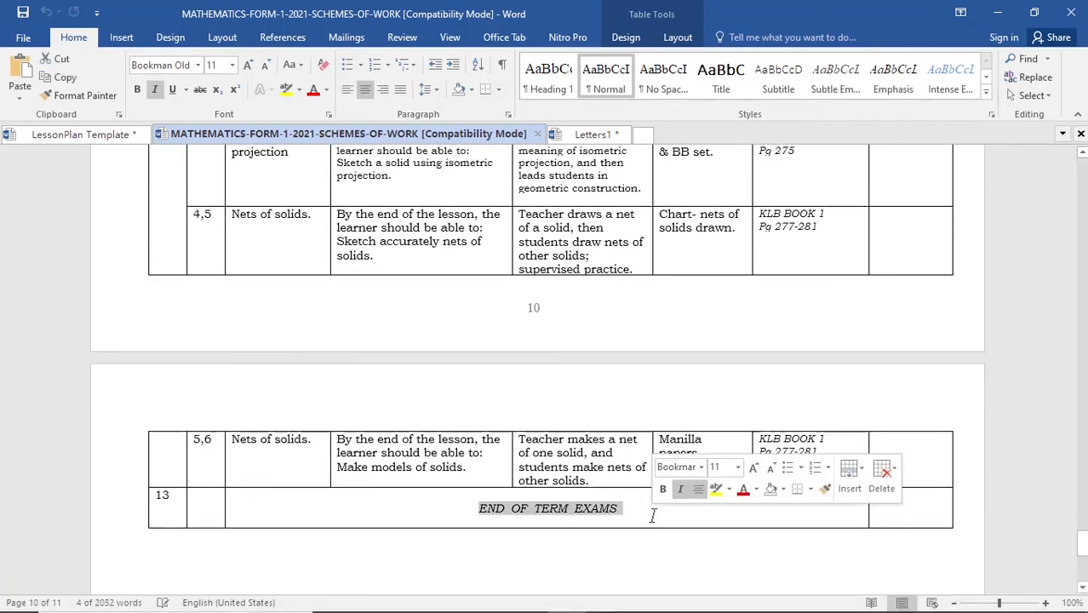
scroll(274, 449, up, 3)
scroll(273, 449, up, 5)
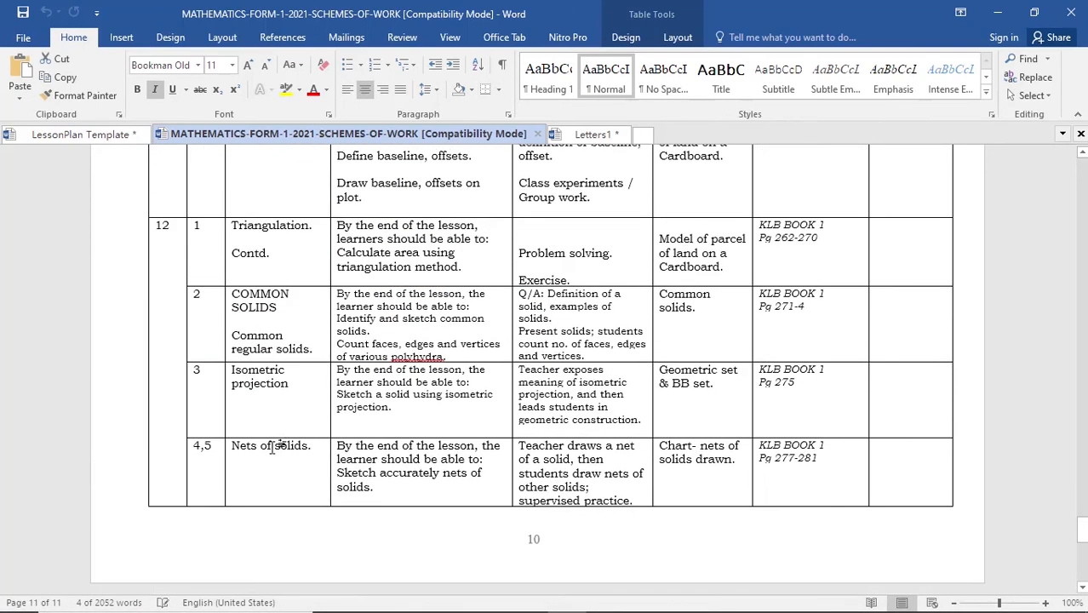
- Examine the week 12 rows and both Nets of solids entries in the schemes of work, and return to the first merged lesson plan in Letters1
click(289, 327)
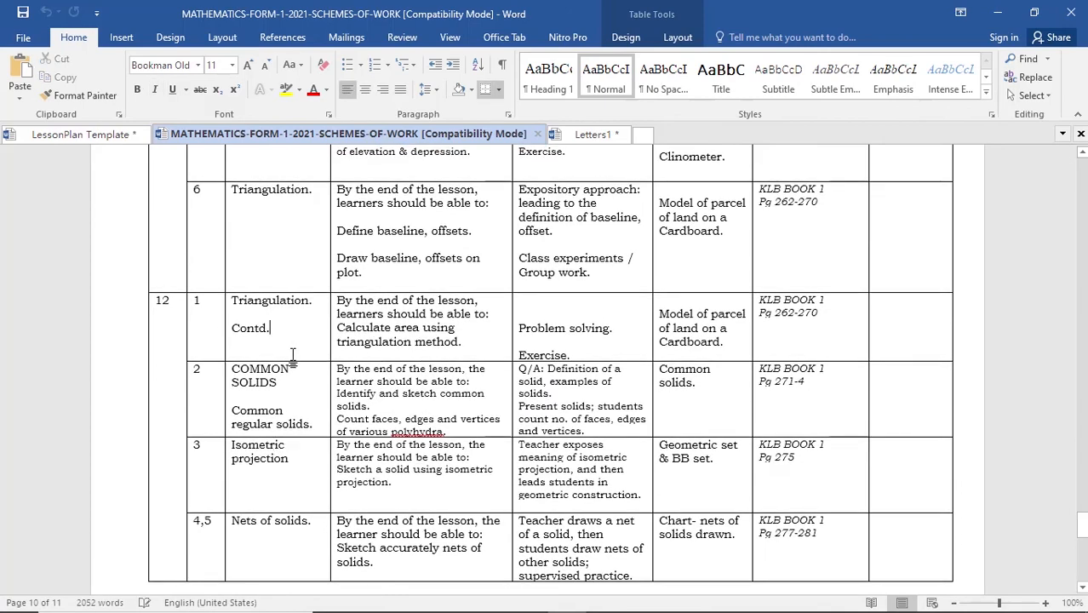
scroll(289, 333, down, 2)
click(291, 382)
scroll(298, 393, down, 2)
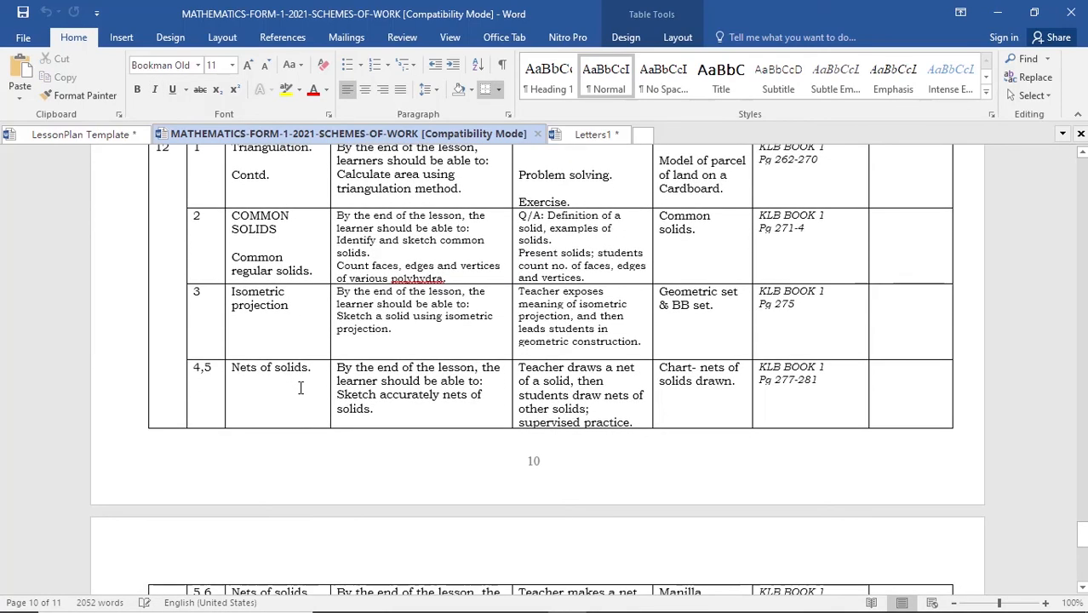
drag(307, 375, 232, 371)
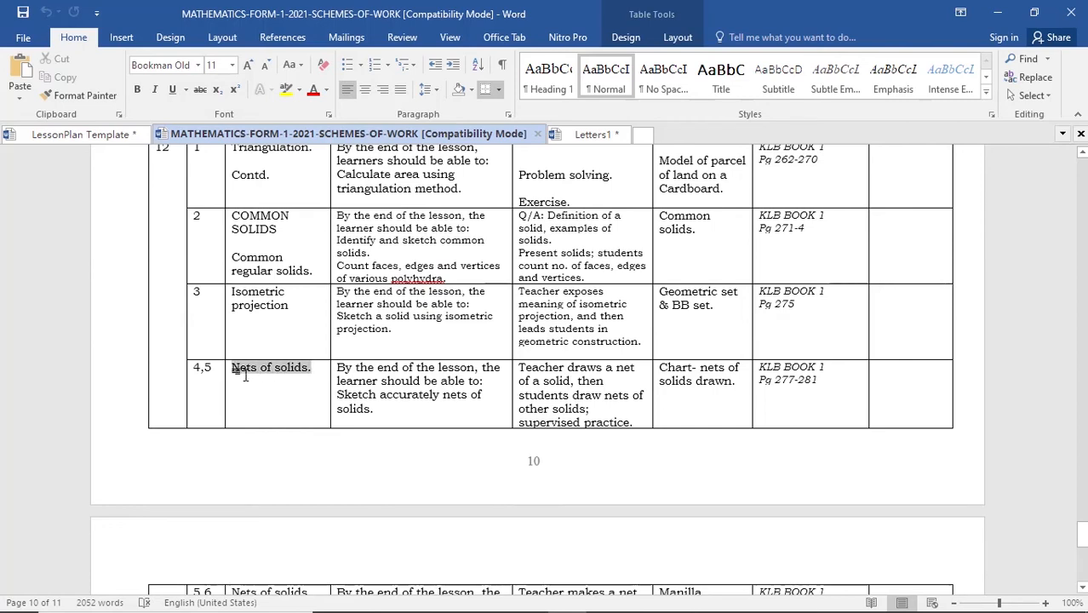
click(257, 390)
scroll(360, 478, down, 5)
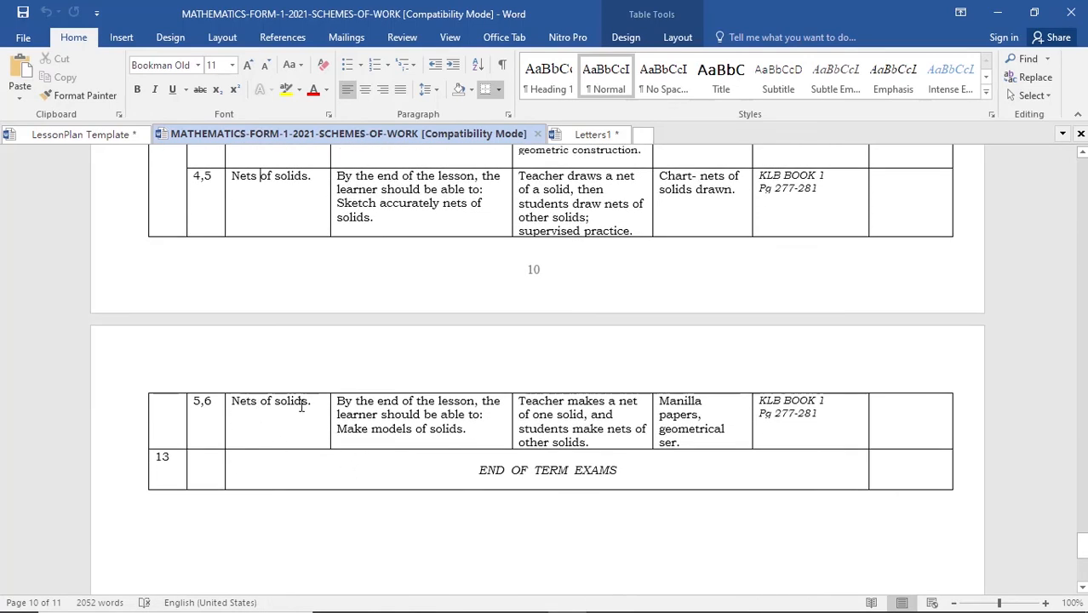
triple_click(260, 407)
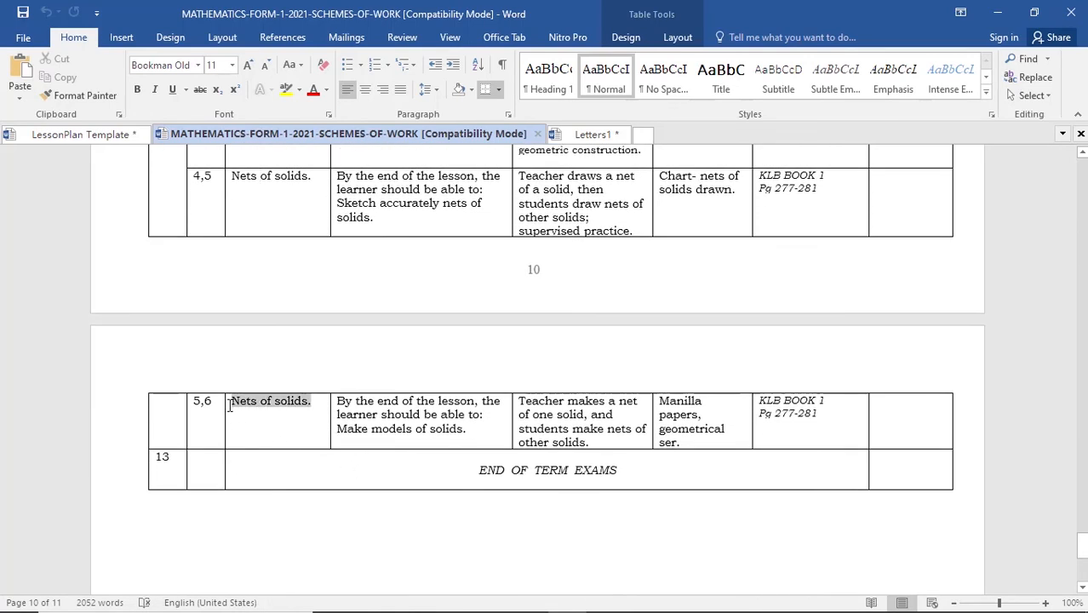
click(439, 415)
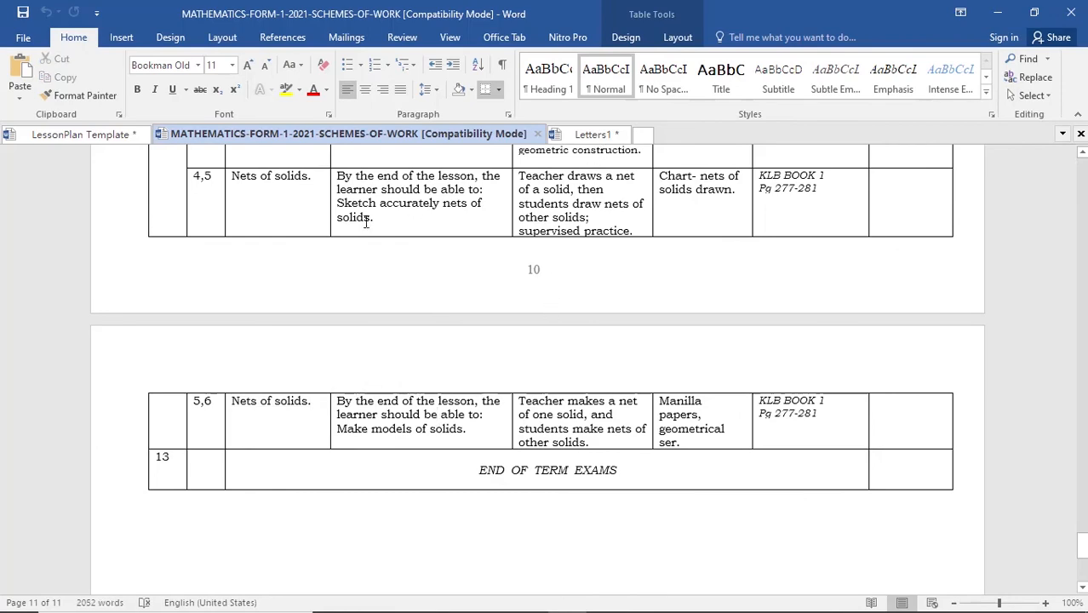
click(594, 134)
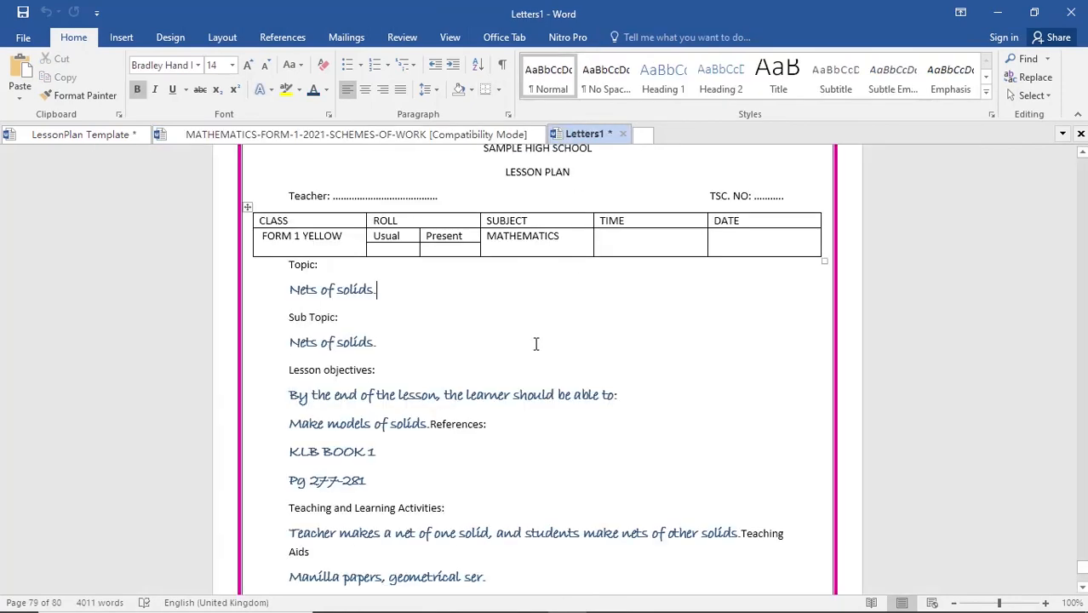
scroll(536, 343, up, 20)
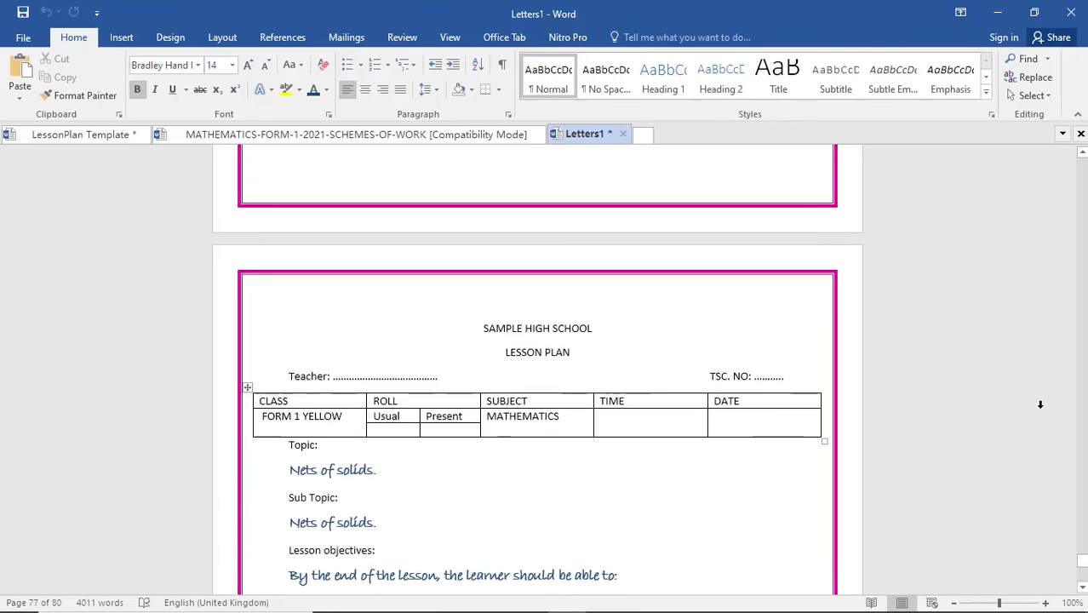
drag(1082, 563, 931, 139)
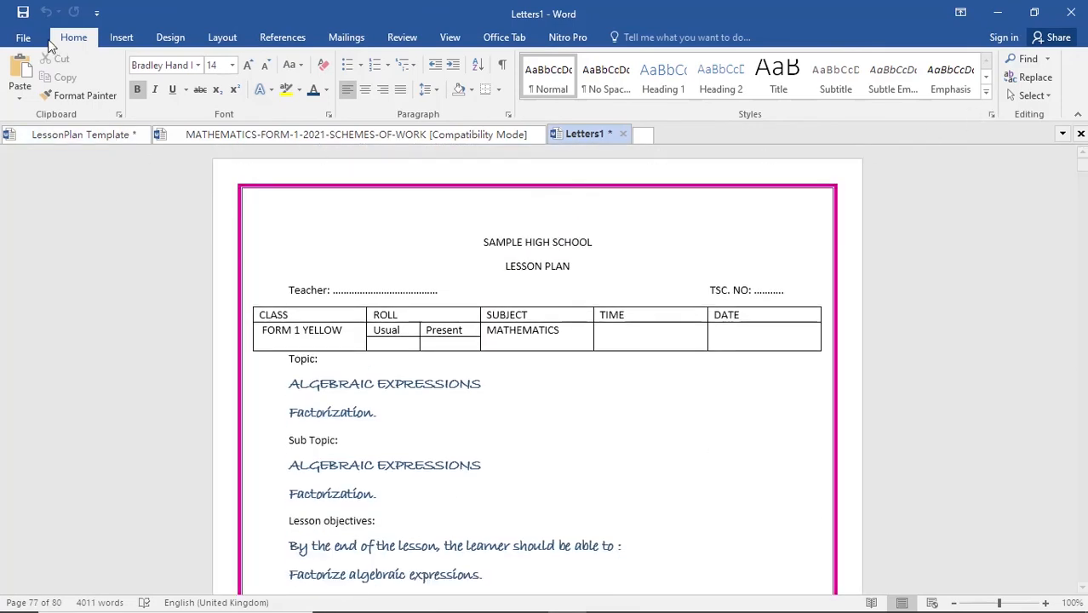
- Start saving the merged document as SAMPLE HIGH SCHOOL LESSON PLANS in the Computers folder under Documents
click(23, 12)
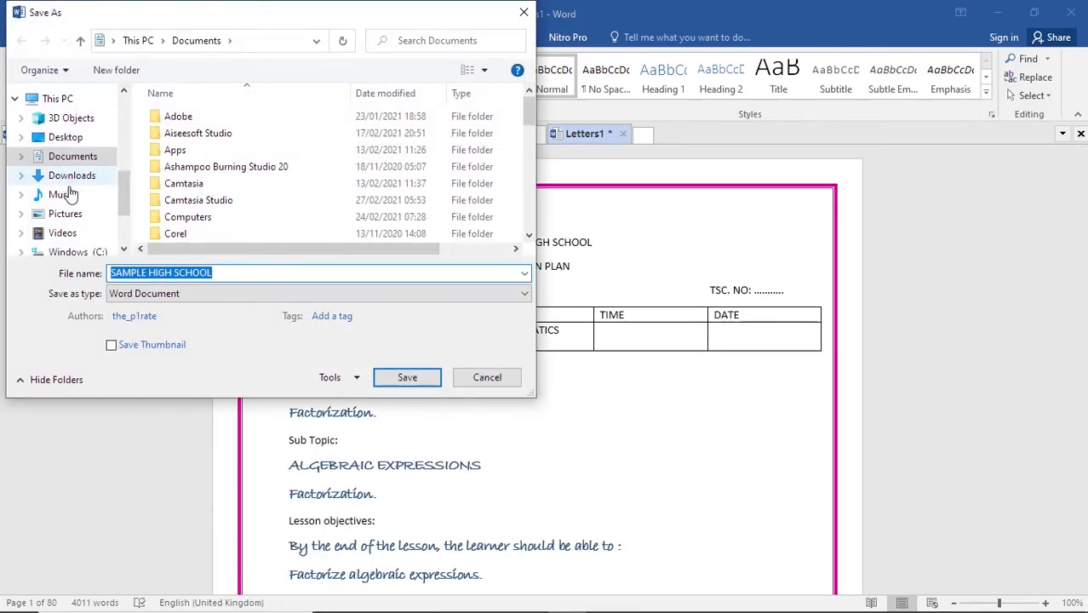
click(224, 275)
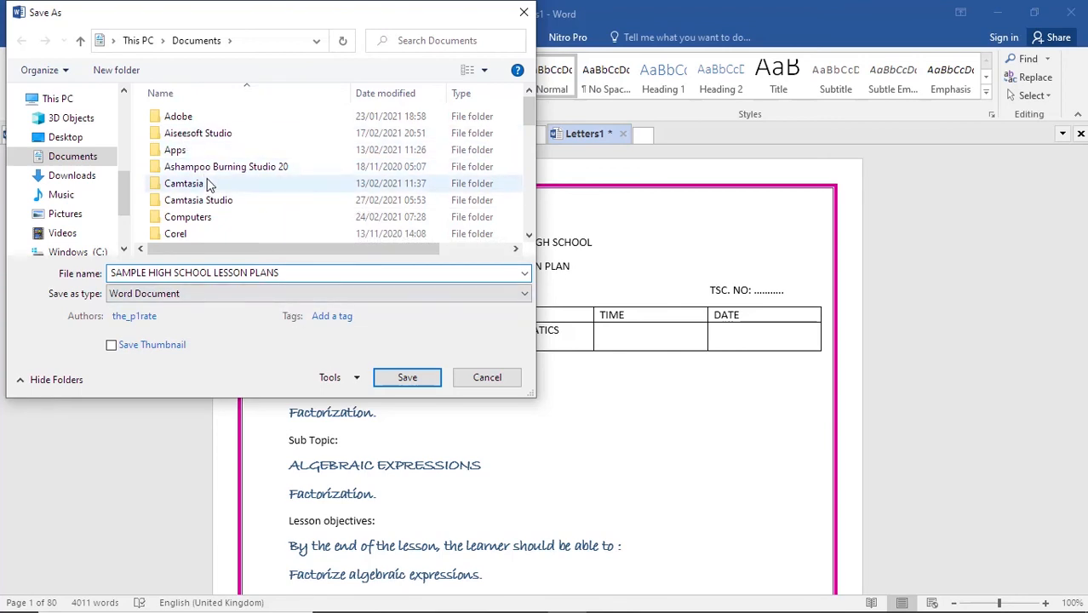
scroll(209, 183, down, 5)
scroll(209, 187, up, 3)
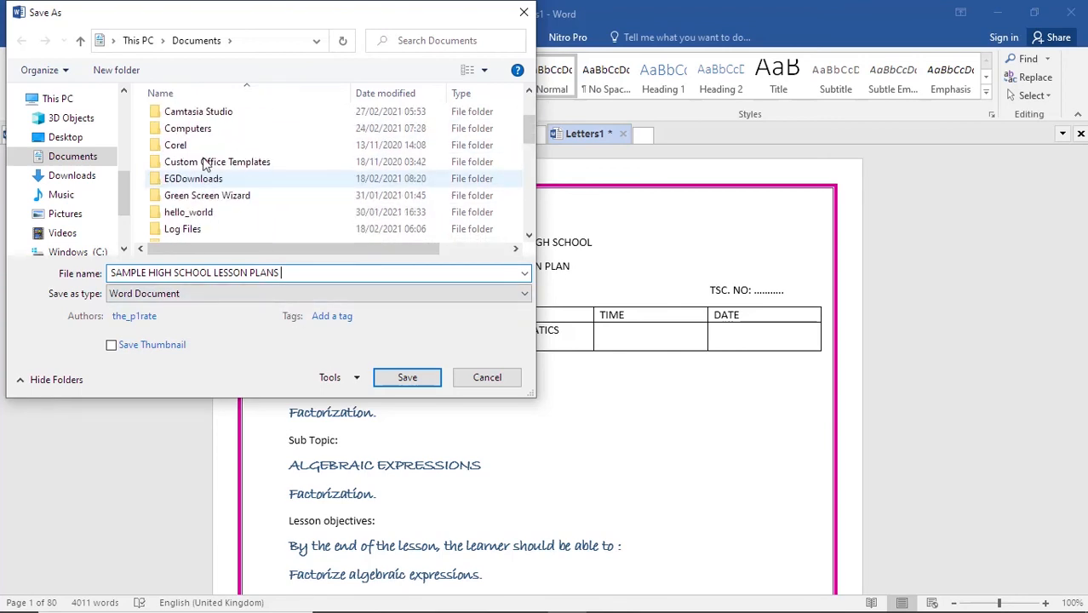
double_click(213, 132)
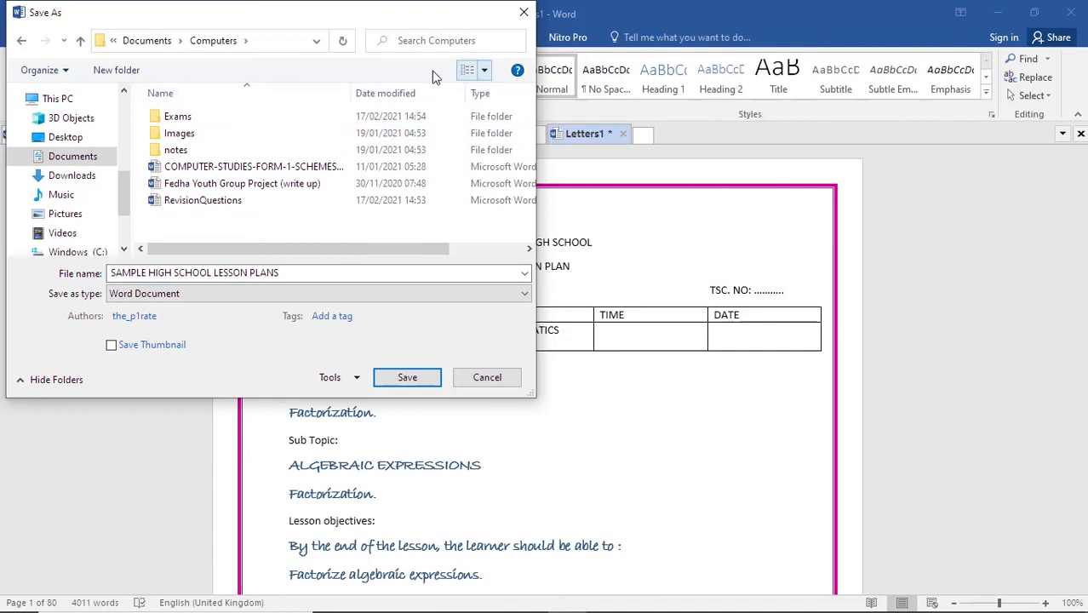
- Create a folder named sAMPLE HIGH SCHOOL inside Computers and save the lesson plans document in it
click(115, 70)
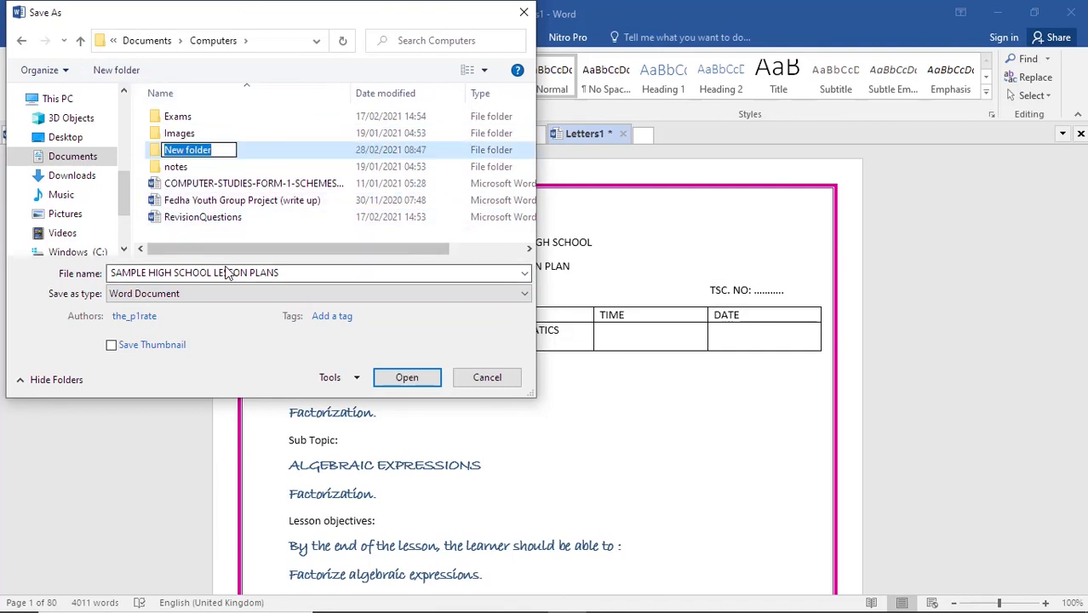
text(sAMPLE HIGH)
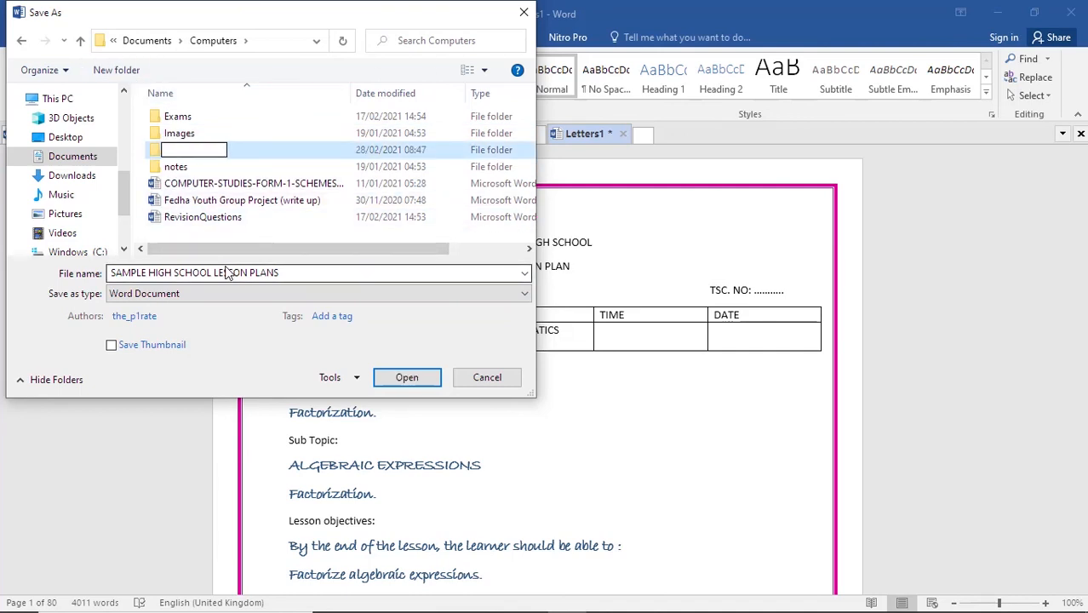
text( SCHOOL)
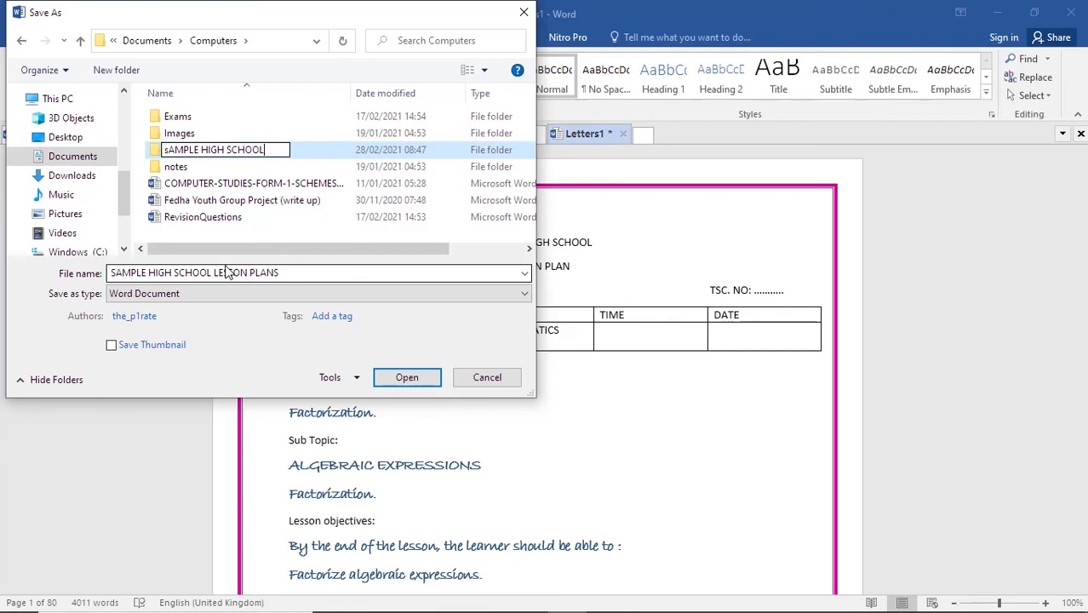
key(Return)
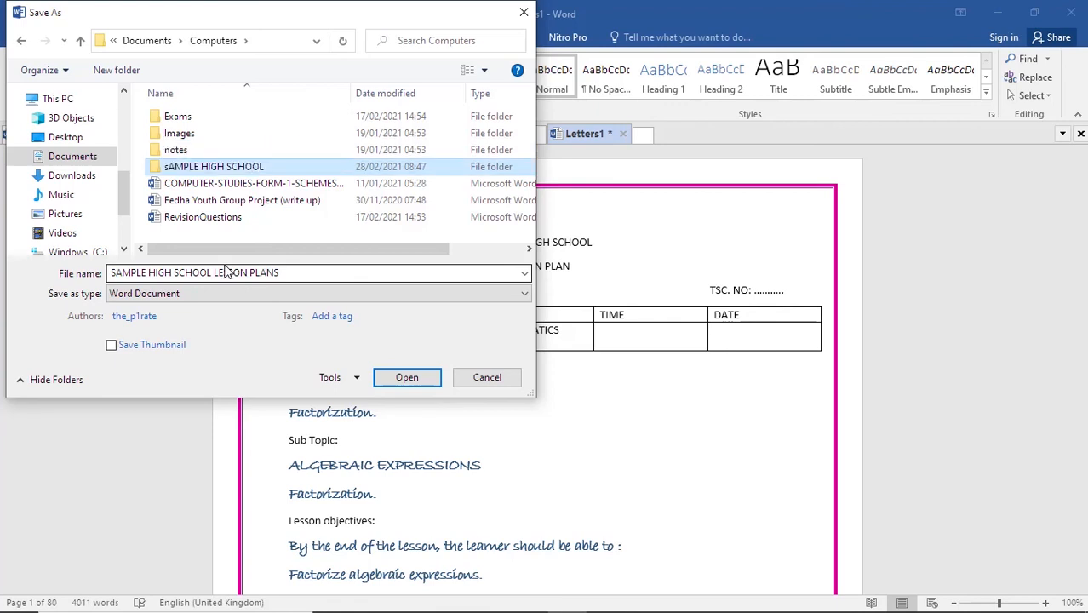
double_click(244, 168)
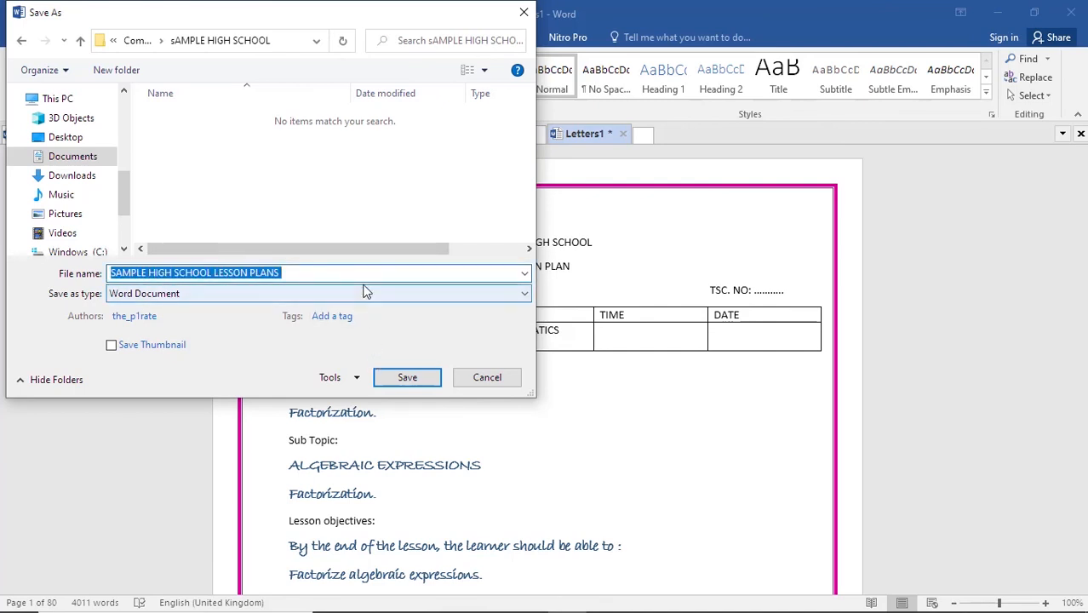
click(407, 377)
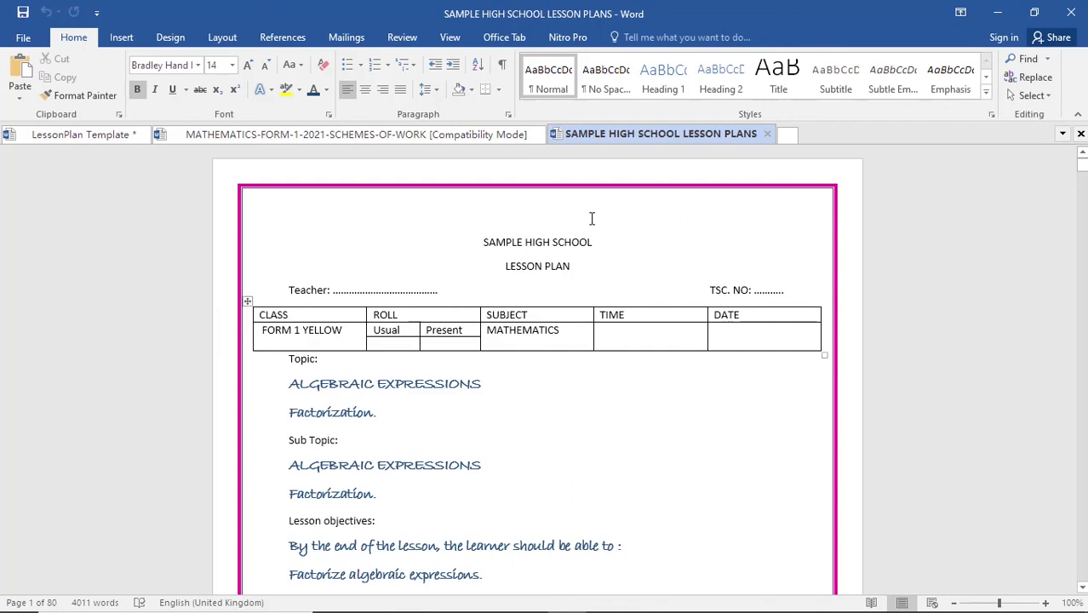
- Close all open documents without saving the changes to LessonPlan Template
click(1070, 17)
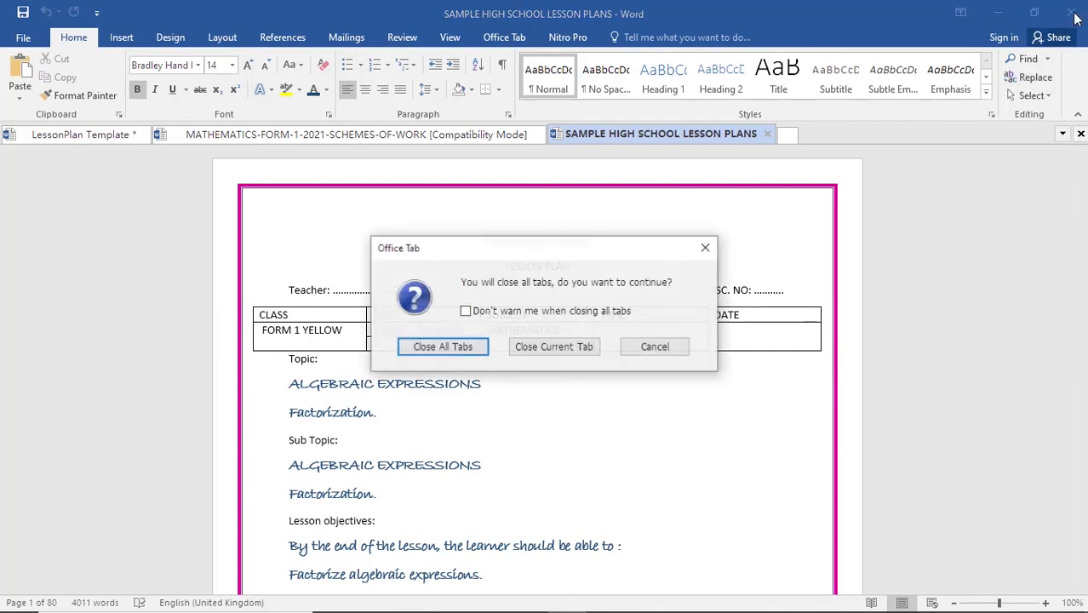
click(449, 346)
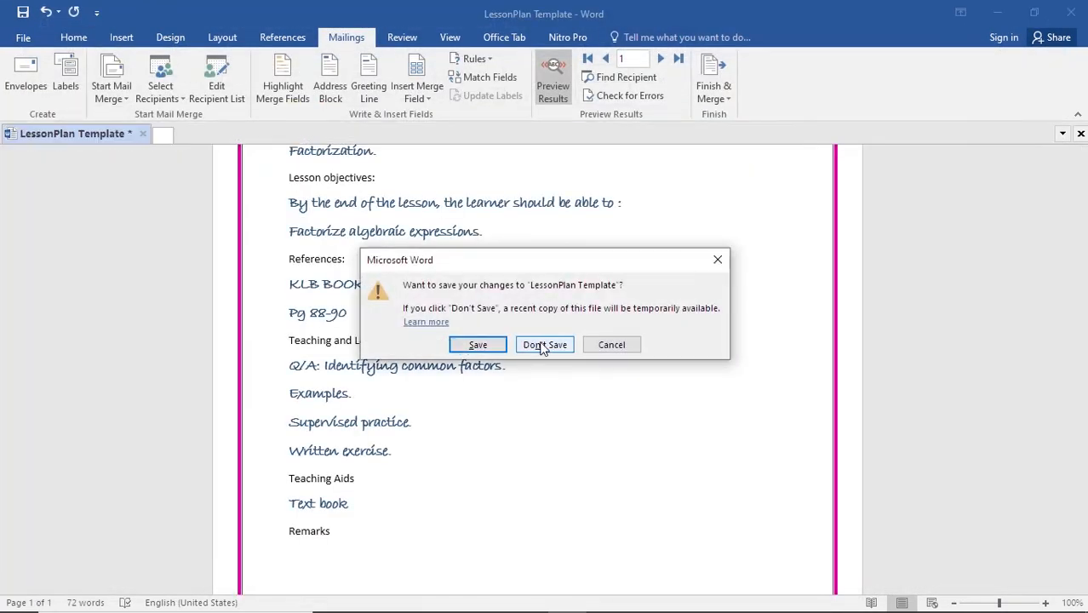
click(543, 345)
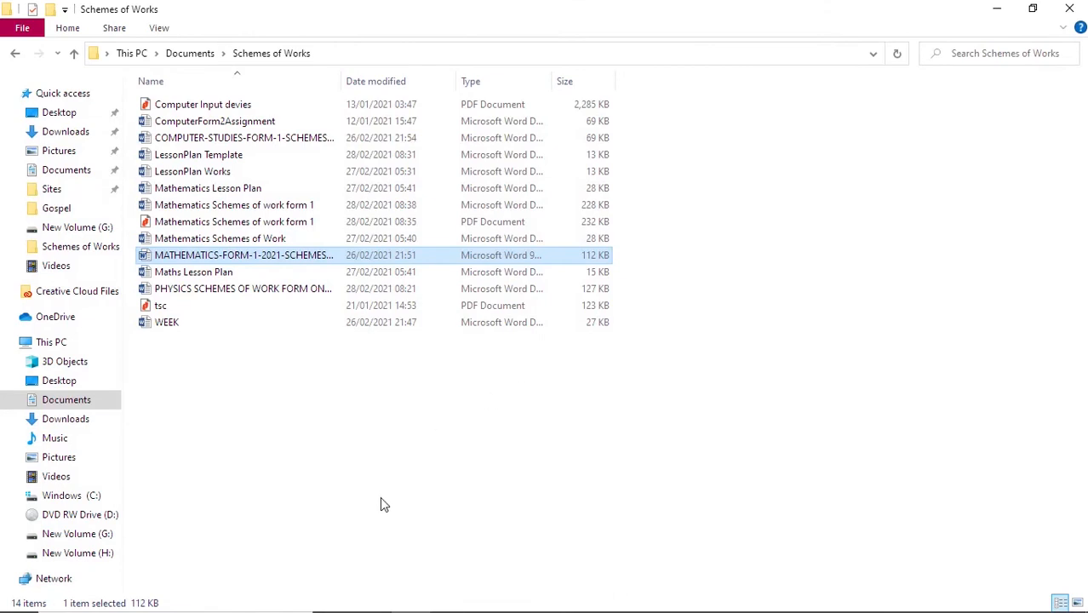
- In File Explorer, open the SAMPLE HIGH SCHOOL LESSON PLANS document from the sAMPLE HIGH SCHOOL folder in Documents > Computers
click(381, 501)
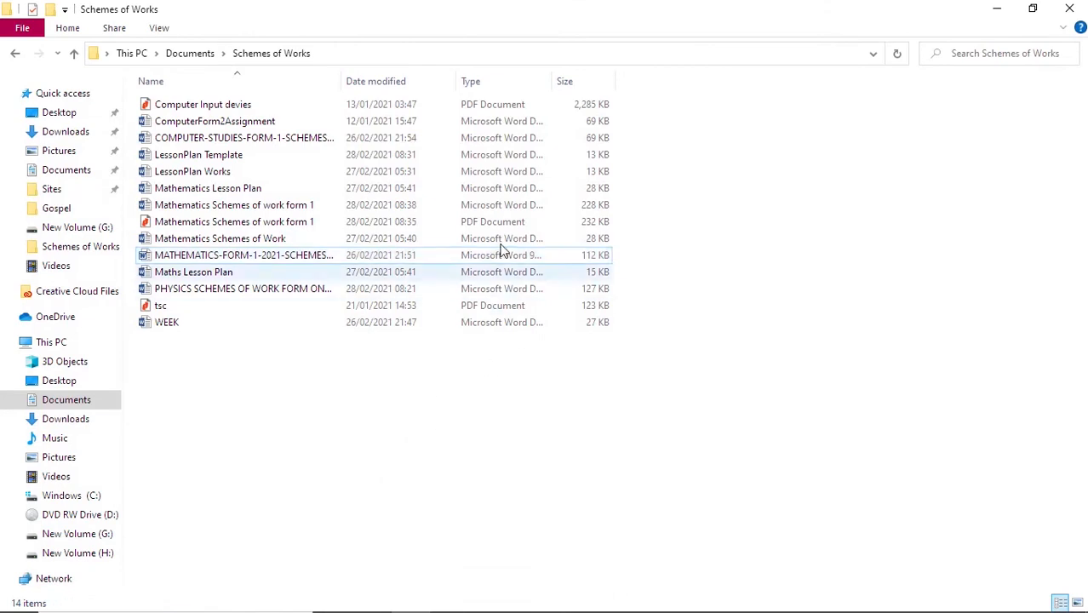
click(67, 173)
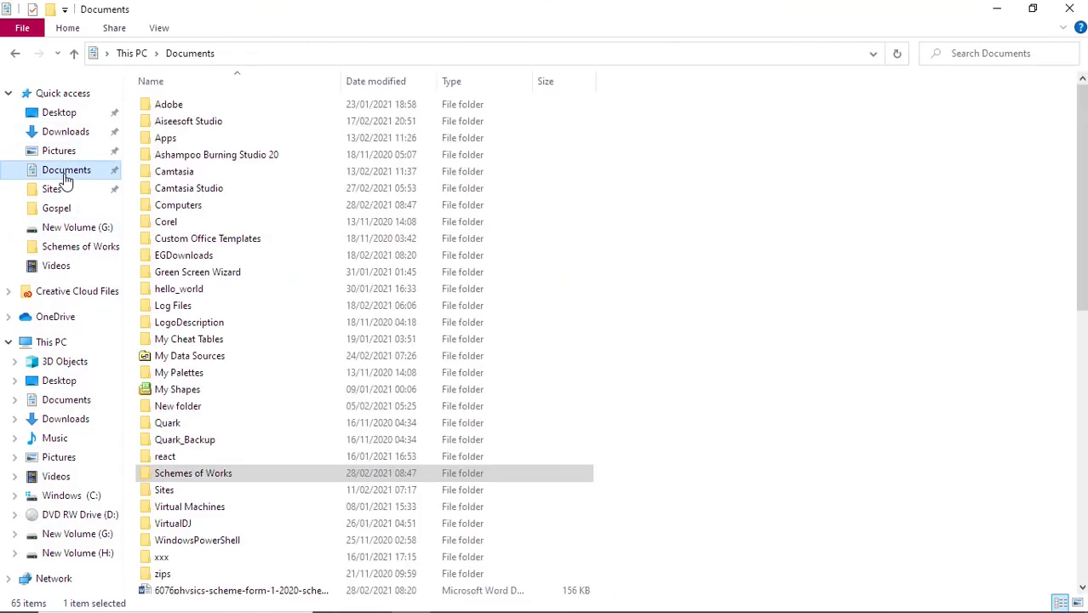
double_click(163, 206)
double_click(176, 156)
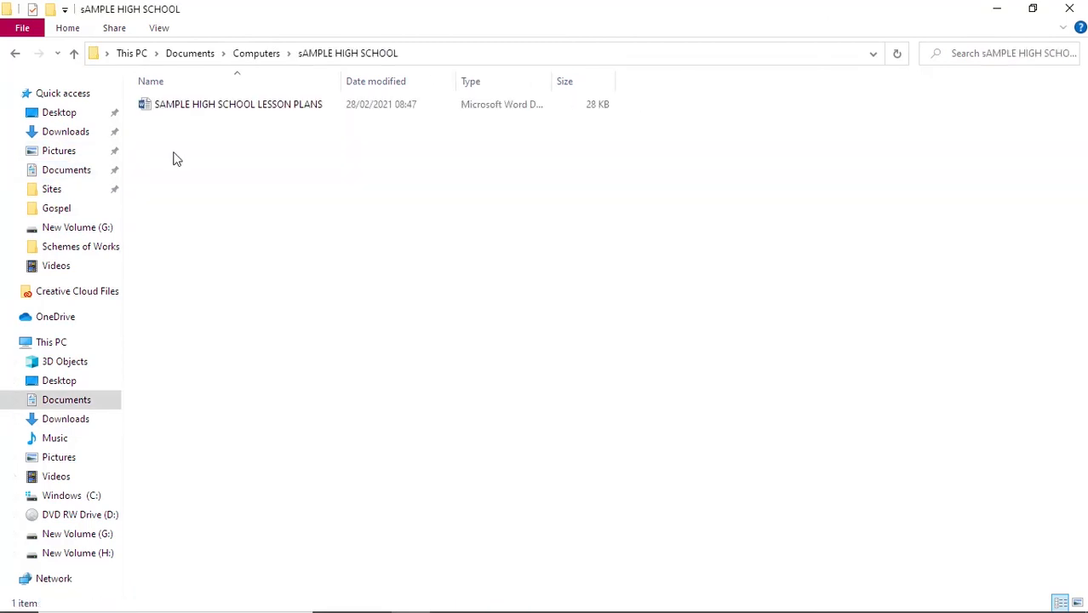
click(219, 109)
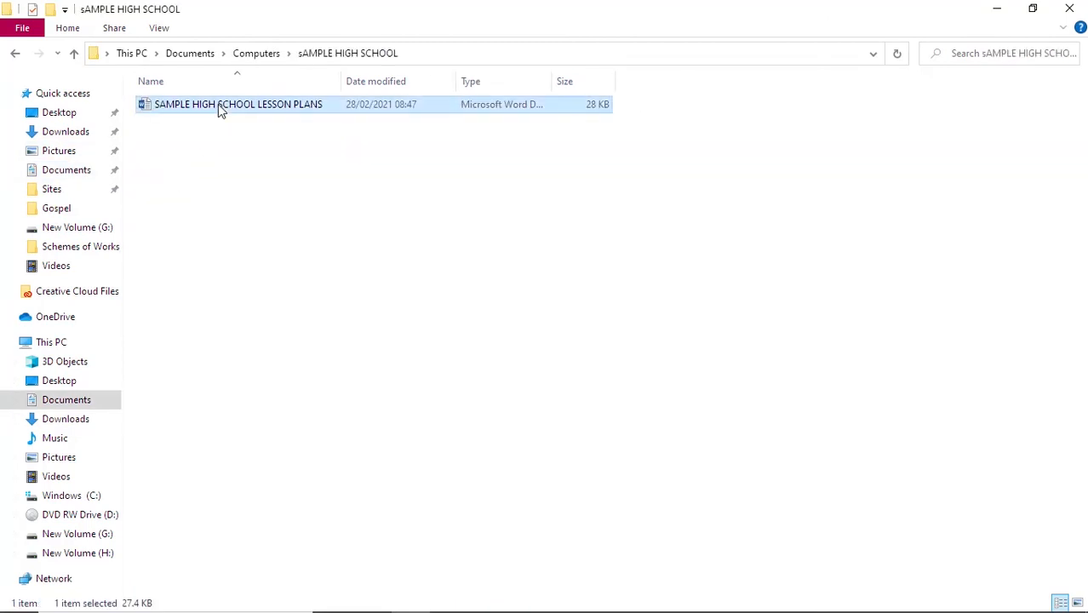
double_click(218, 104)
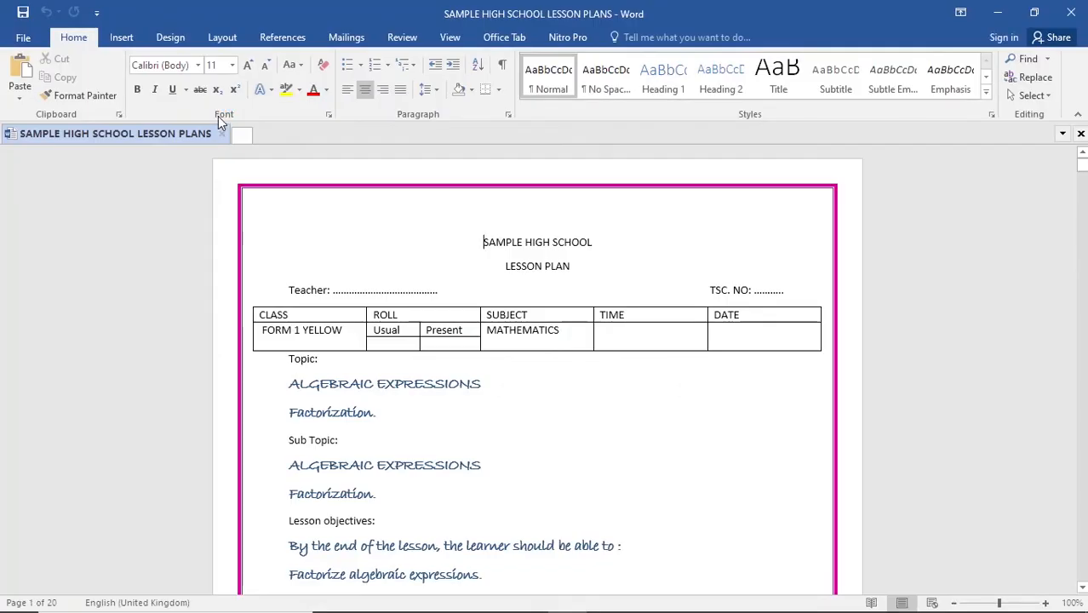
- Examine the saved lesson plans from the first page through to the substitution method lesson on linear equations with two unknowns
scroll(425, 464, down, 4)
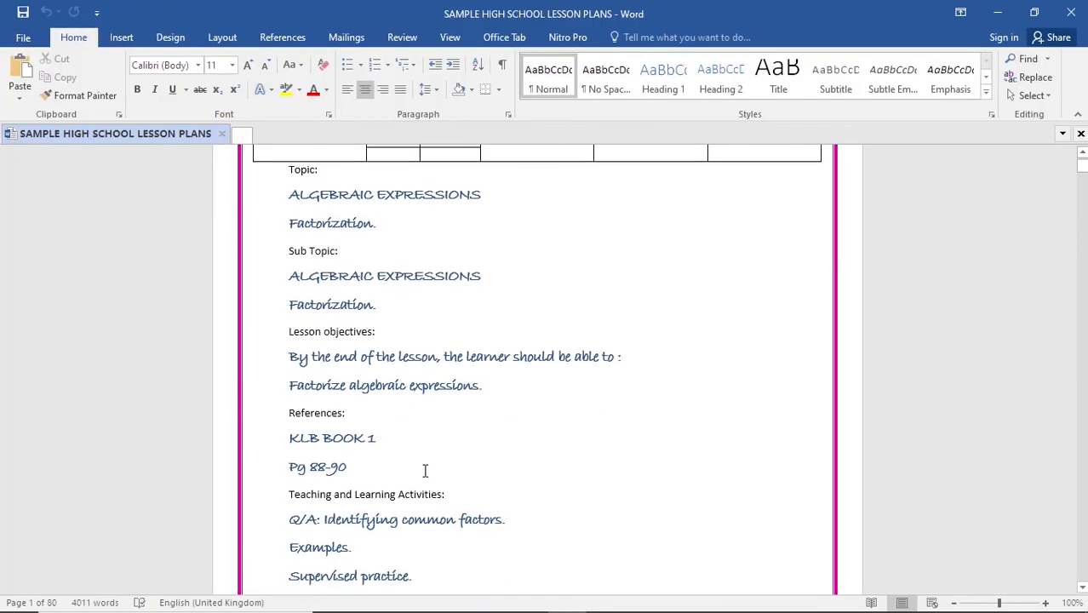
scroll(425, 471, down, 10)
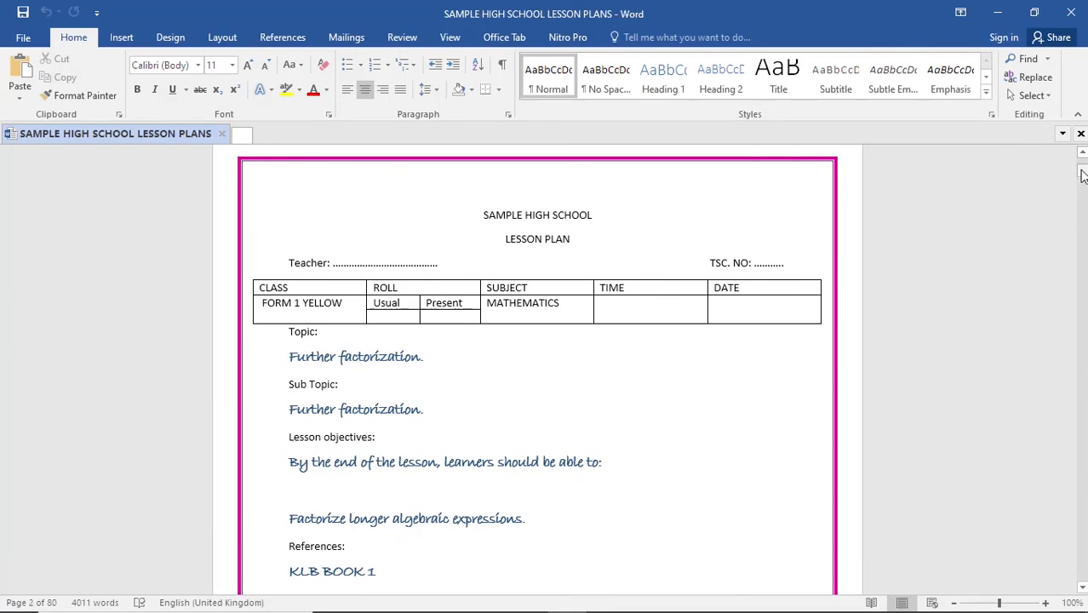
mouse_move(1082, 175)
mouse_down()
mouse_move(1077, 262)
mouse_move(1060, 202)
mouse_move(1080, 158)
mouse_up()
click(448, 443)
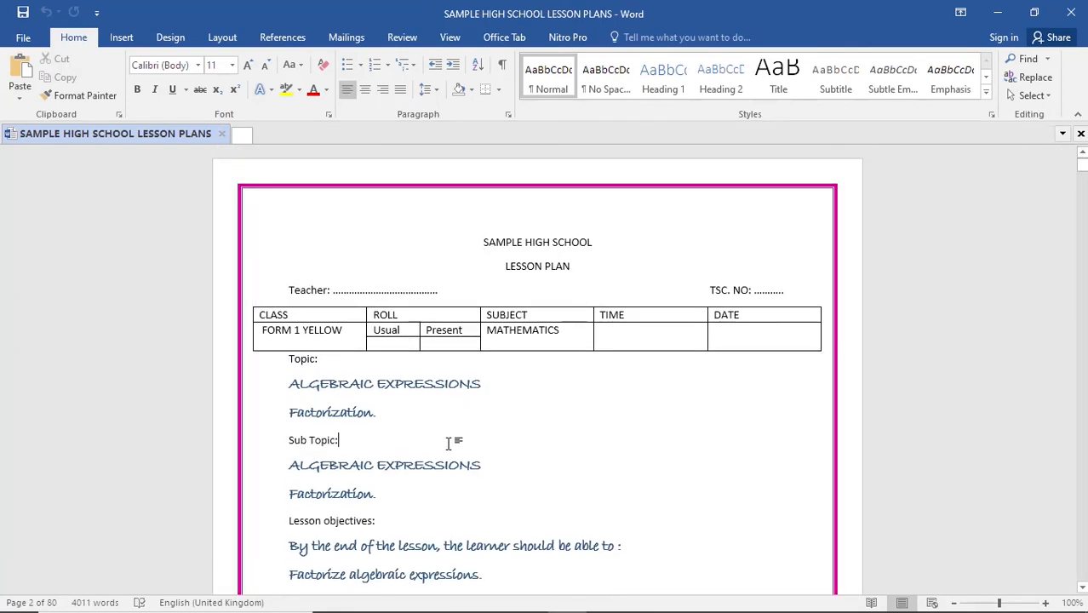
scroll(451, 444, down, 2)
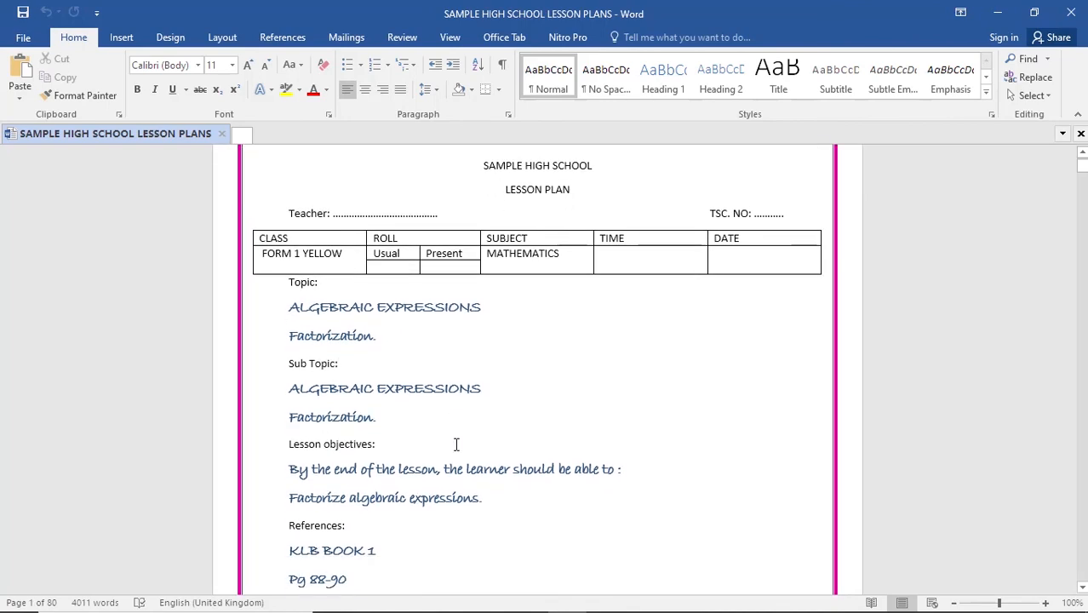
scroll(453, 467, down, 6)
drag(1082, 167, 1083, 245)
scroll(471, 439, down, 5)
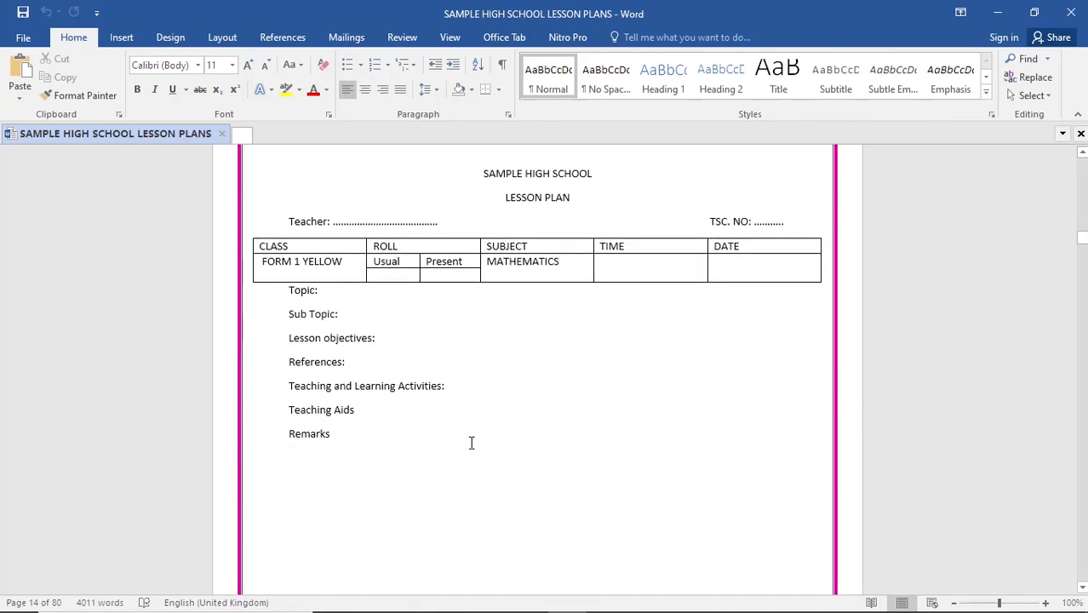
scroll(471, 443, down, 10)
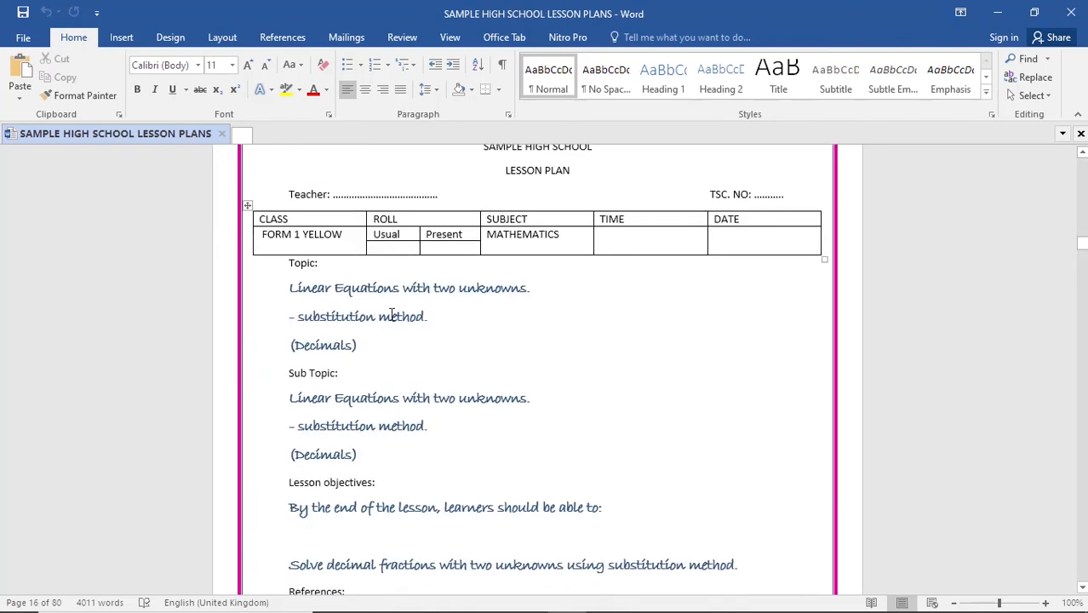
drag(289, 290, 529, 289)
click(521, 351)
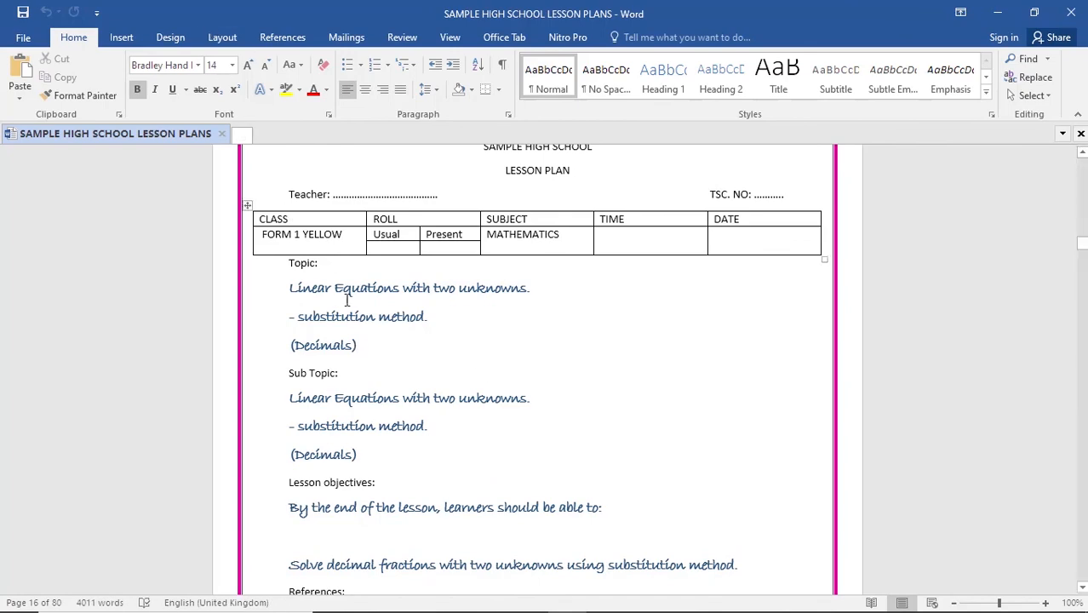
scroll(406, 364, down, 6)
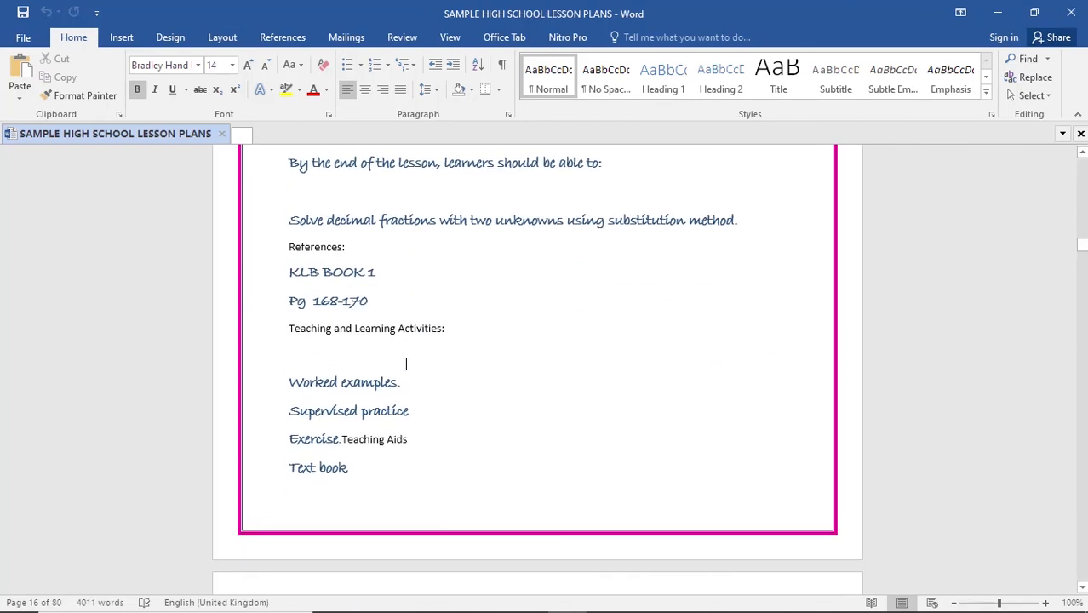
- Set the print range to the current page only, page 16 of the lesson plans, and return to the document without printing
scroll(407, 364, up, 3)
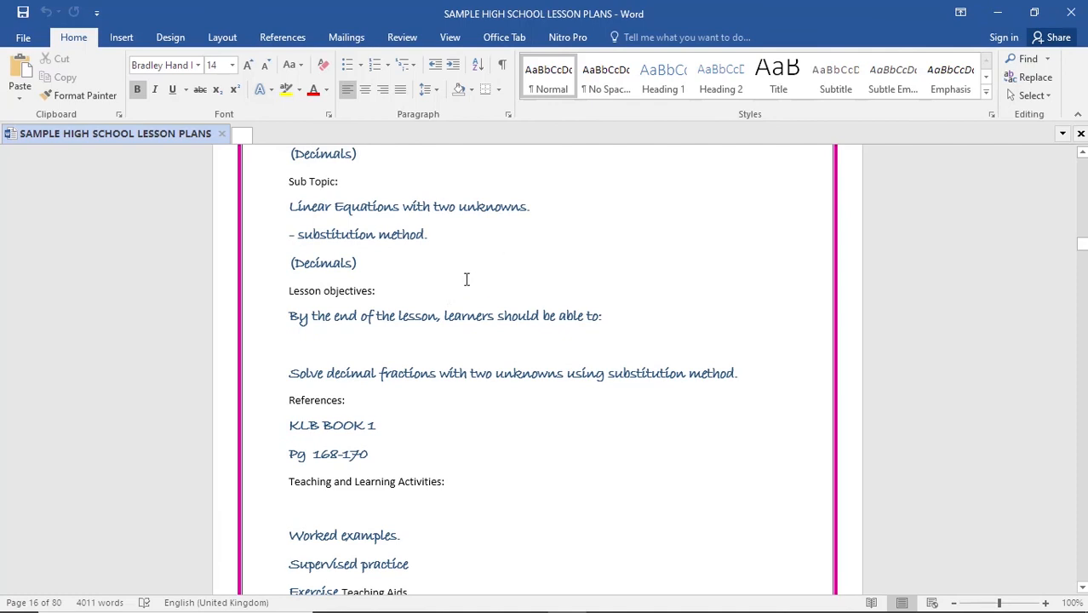
key(ctrl+p)
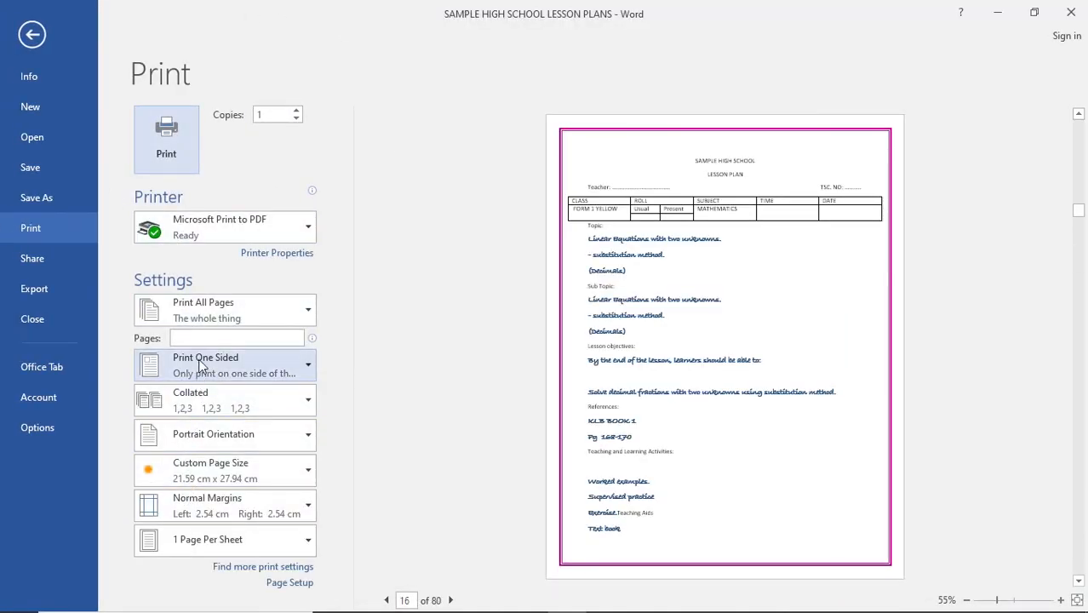
click(213, 305)
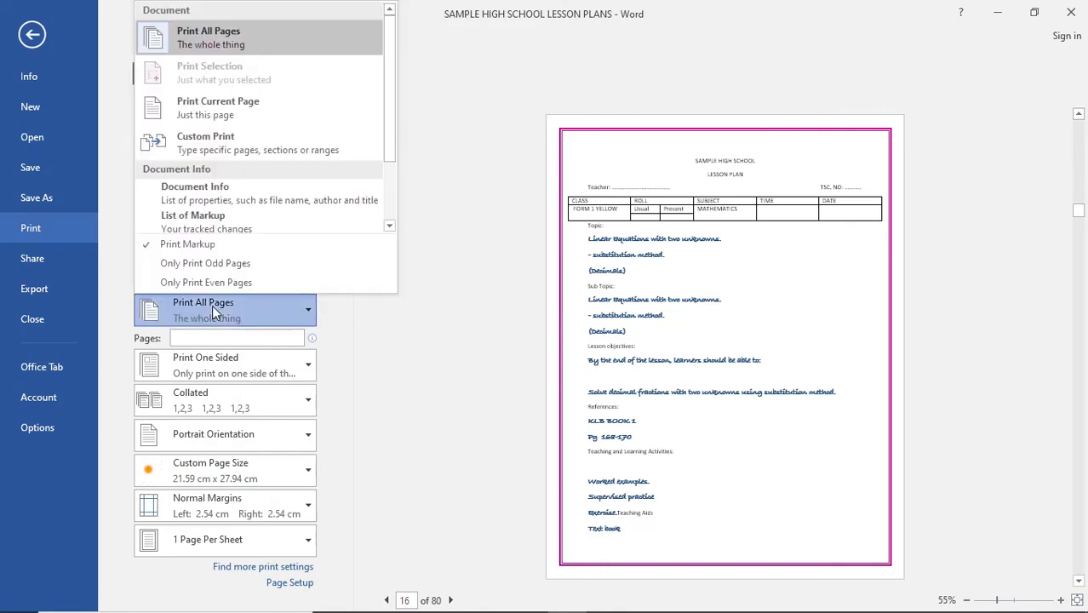
click(216, 112)
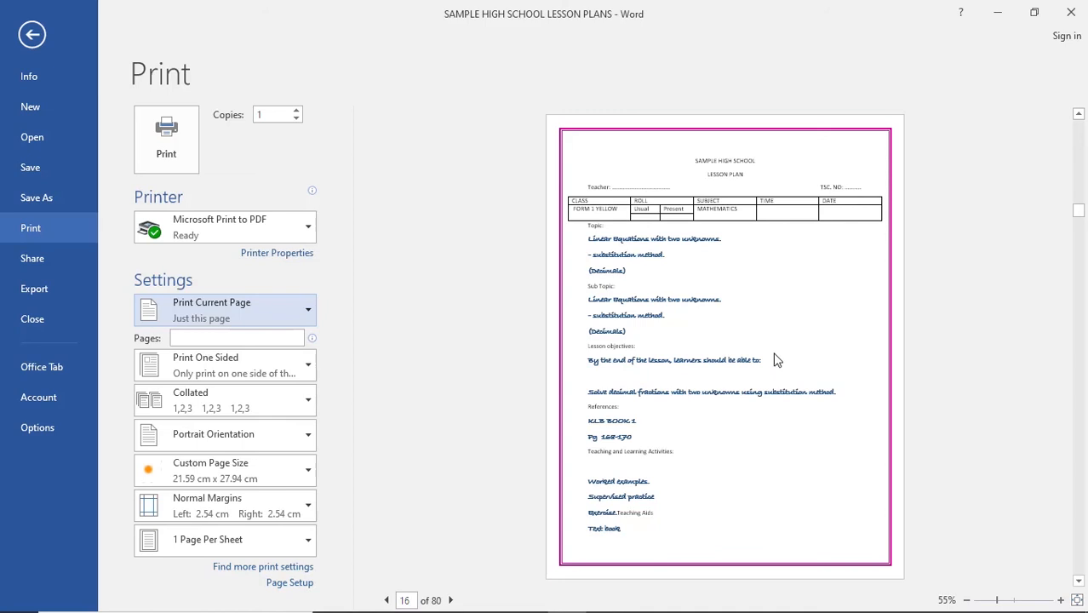
click(32, 34)
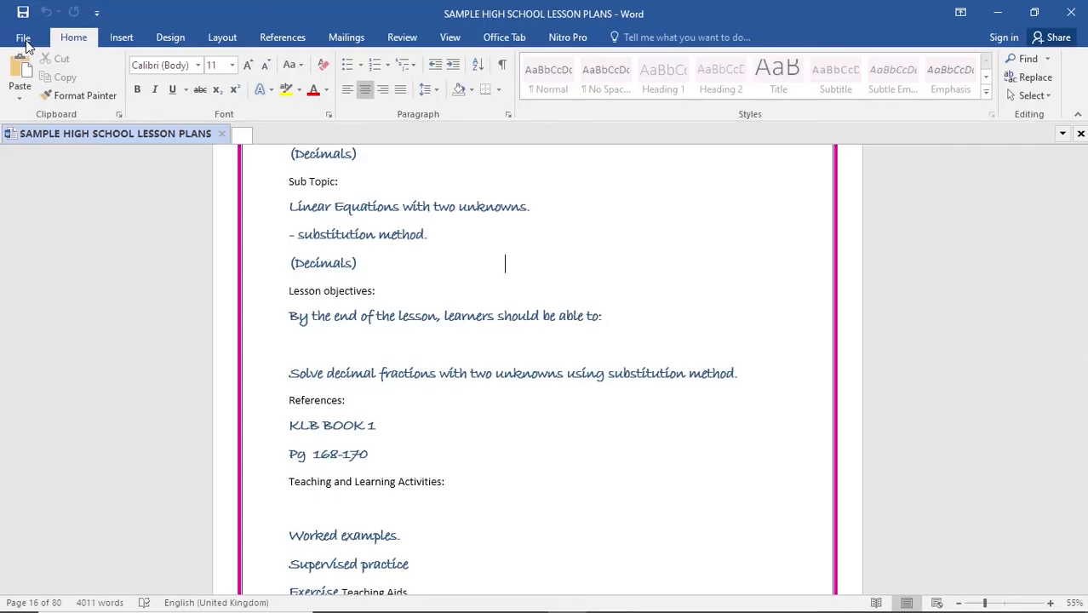
click(522, 493)
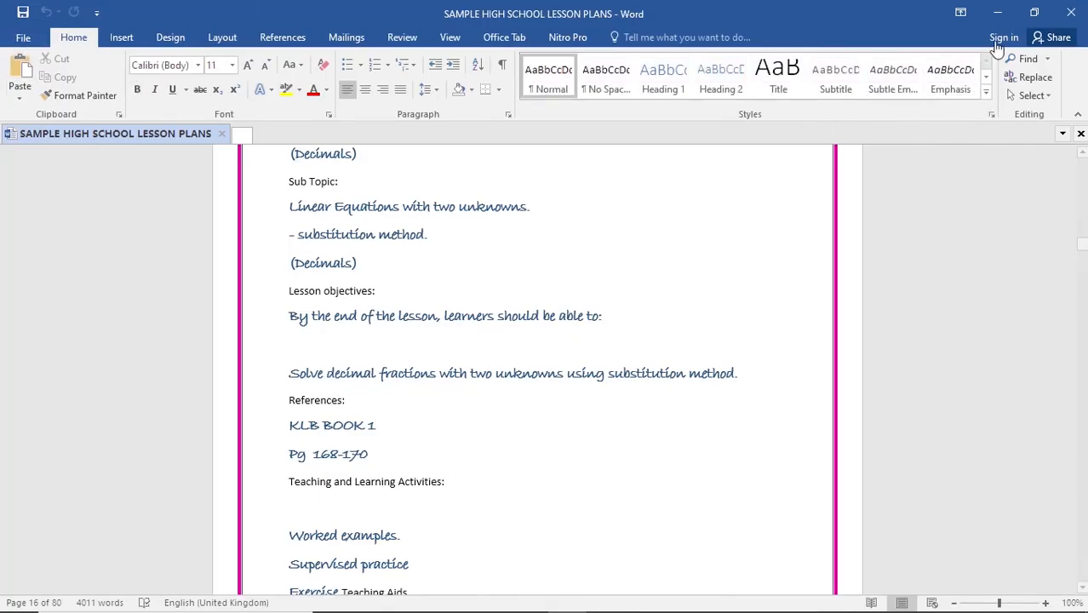